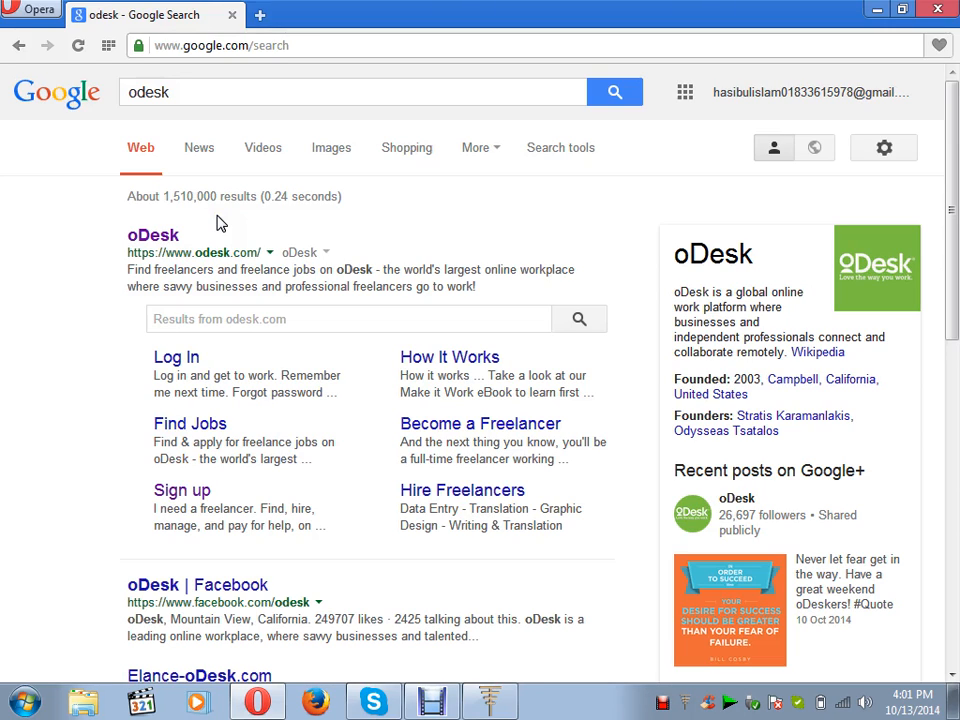
Open oDesk from the Google results and choose 'I need a job' to sign up.
click(165, 238)
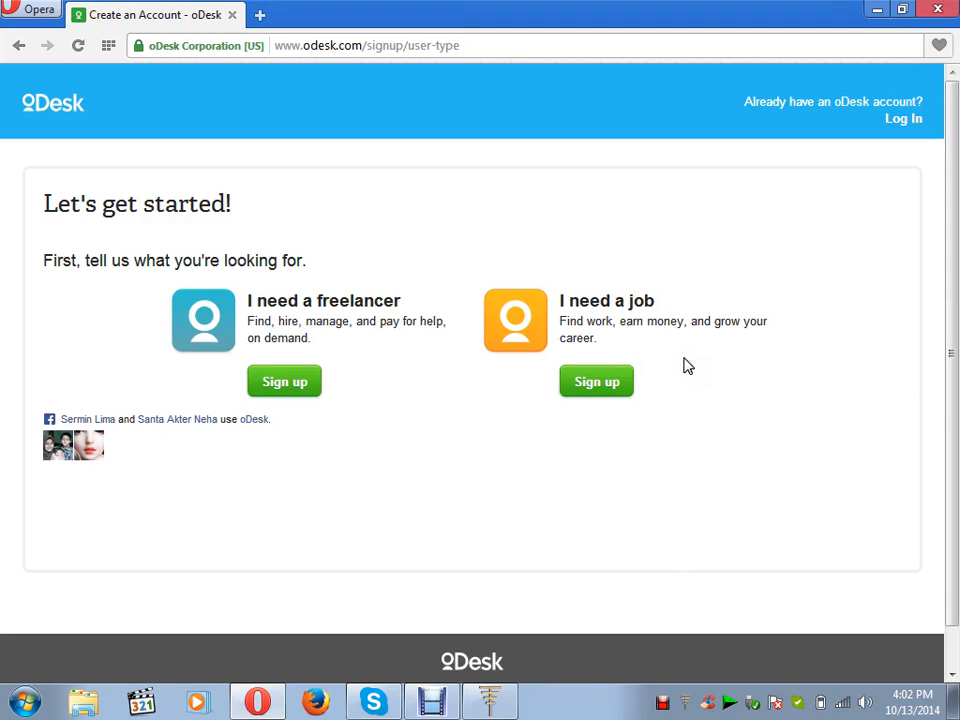
click(598, 386)
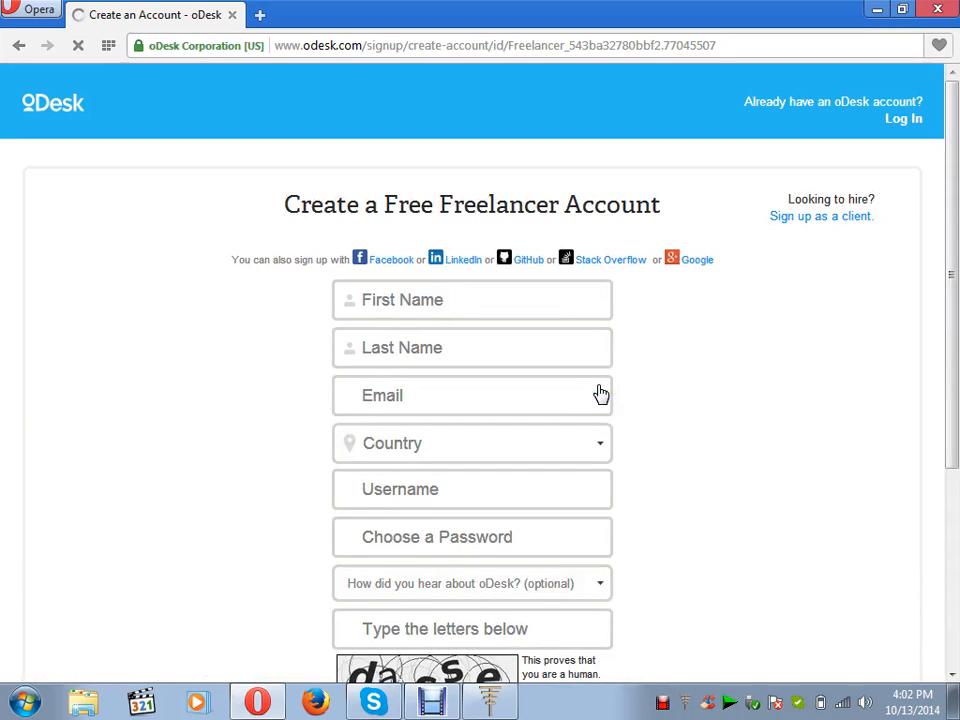
Enter the freelancer's first and last name on the sign-up form.
click(491, 294)
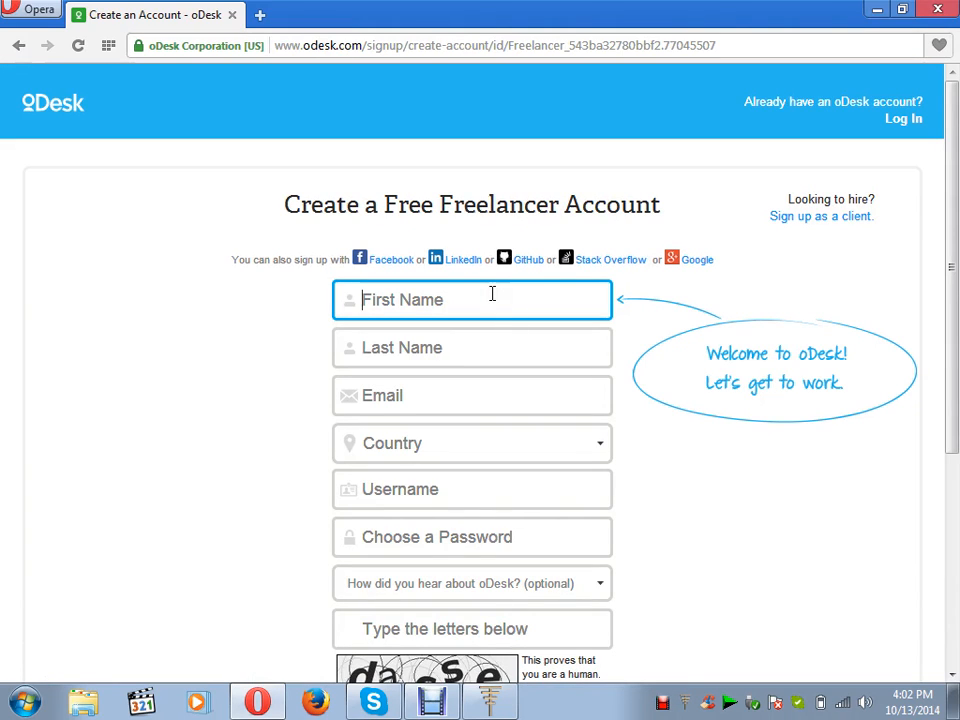
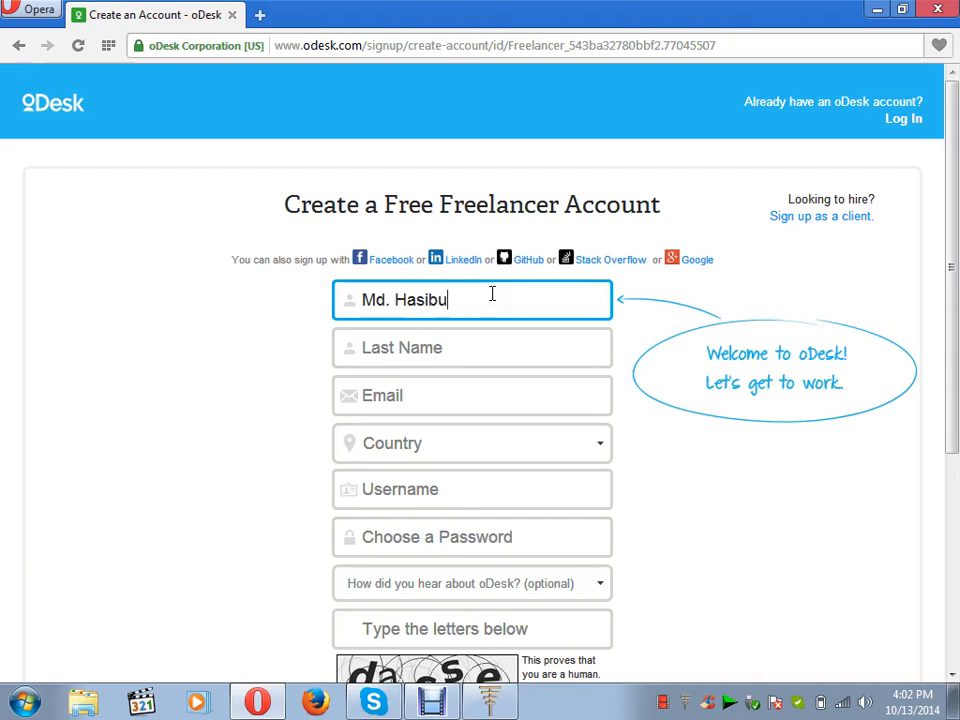
click(474, 358)
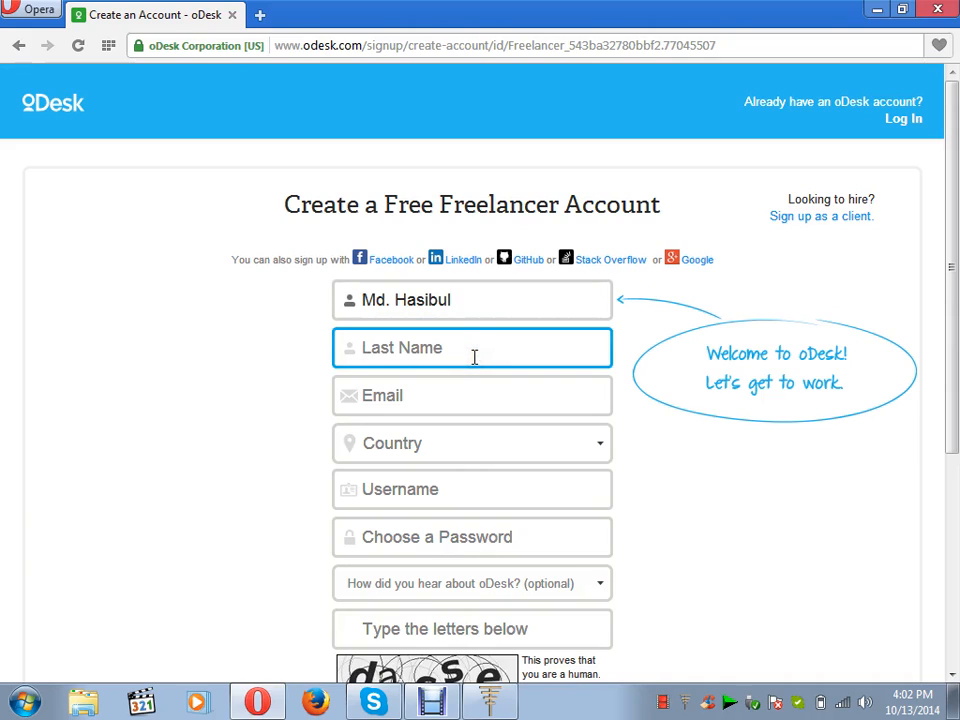
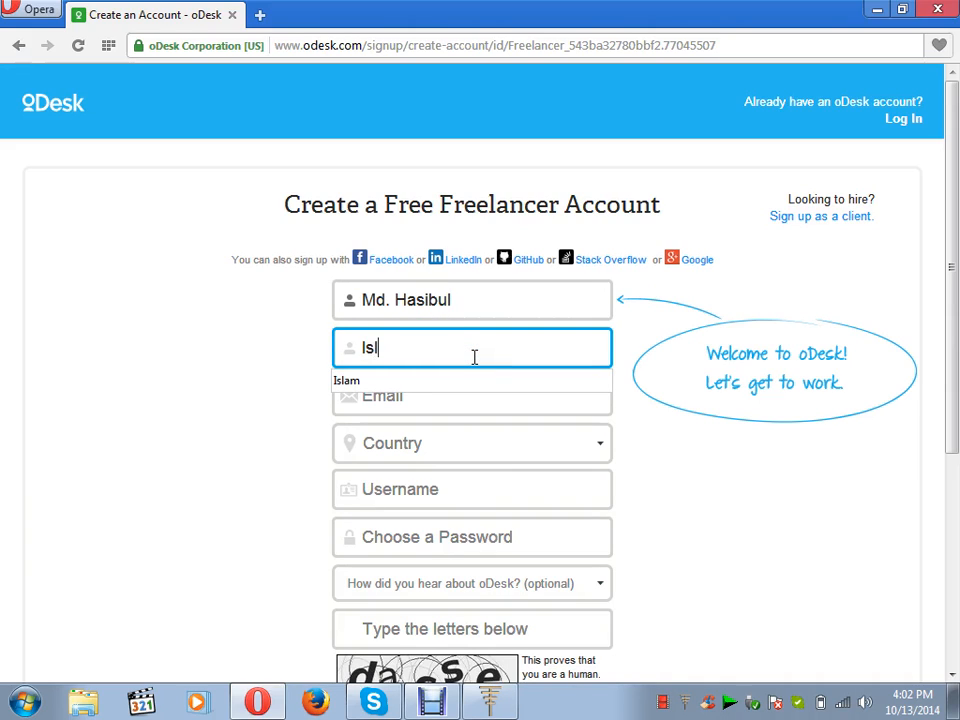
Set the country to Bangladesh and type the account e-mail address.
click(455, 450)
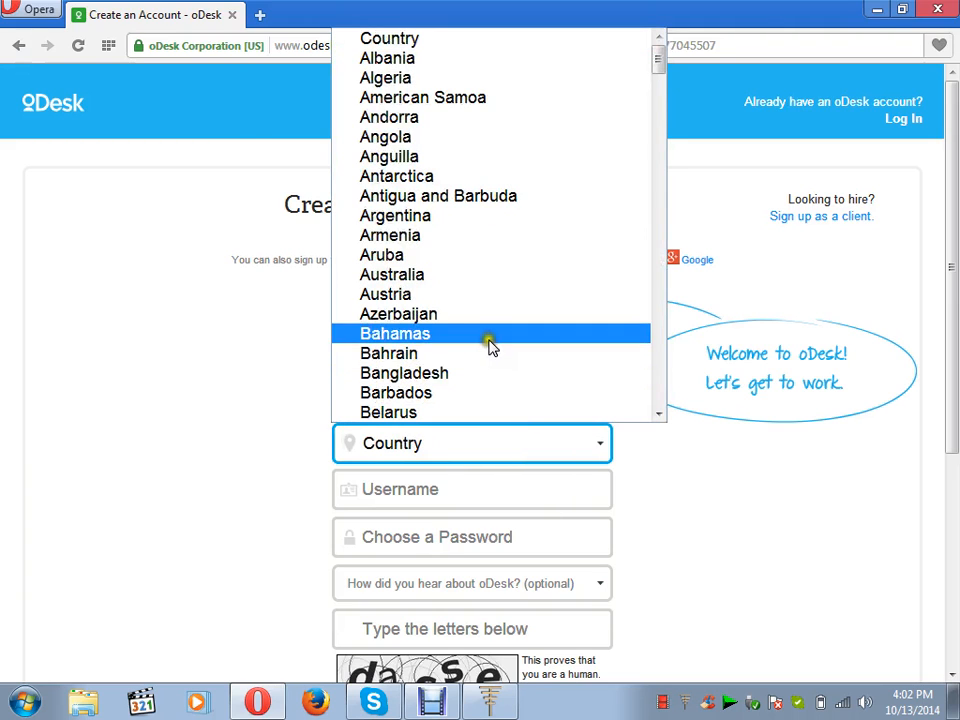
click(488, 375)
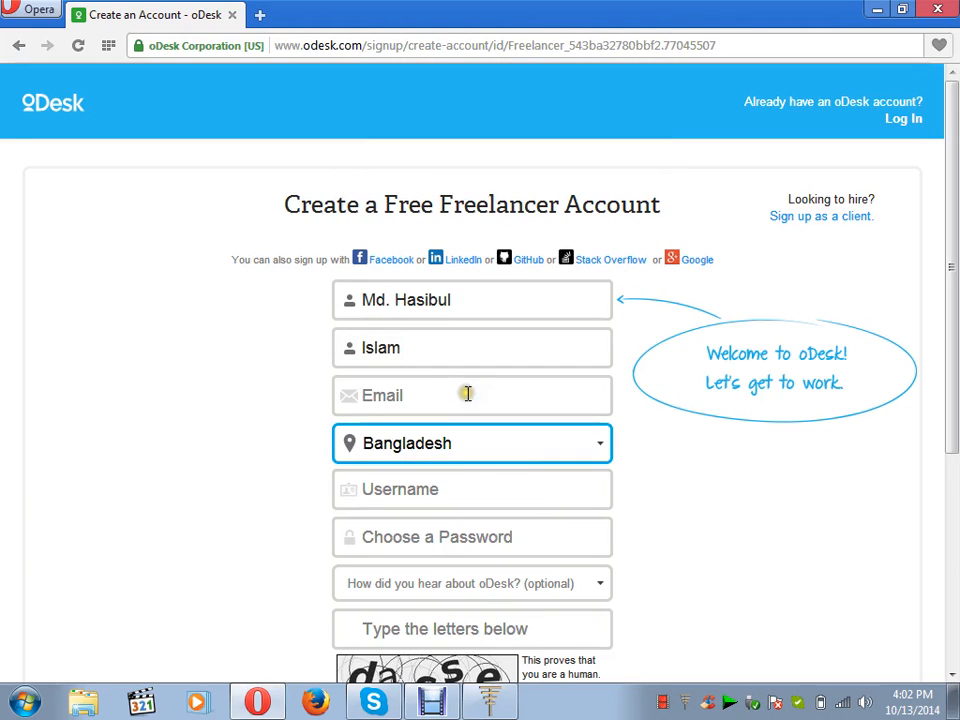
click(466, 393)
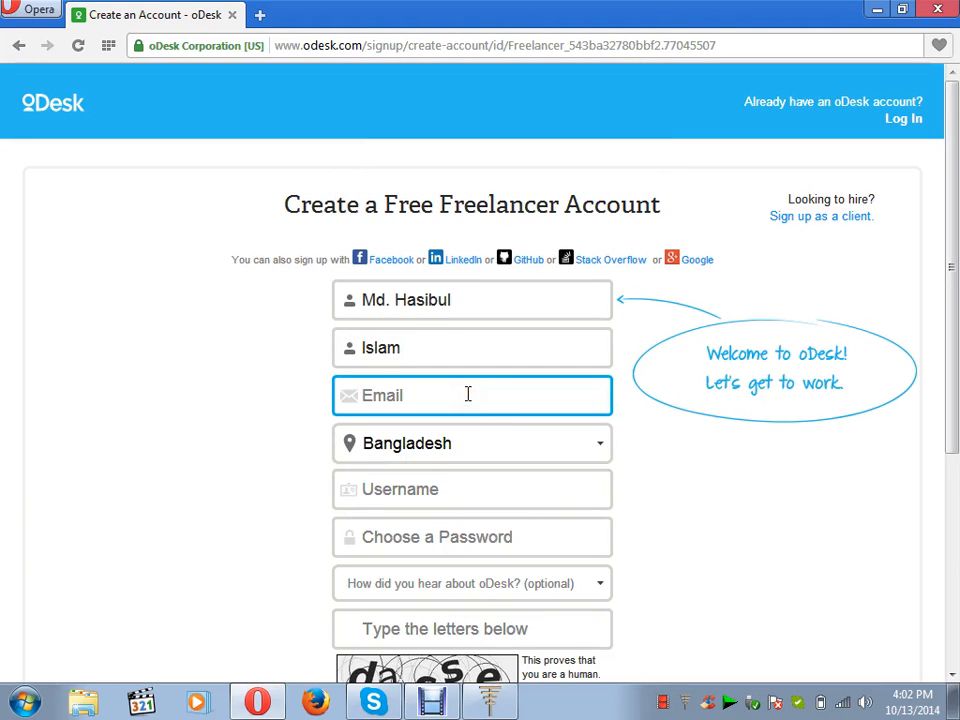
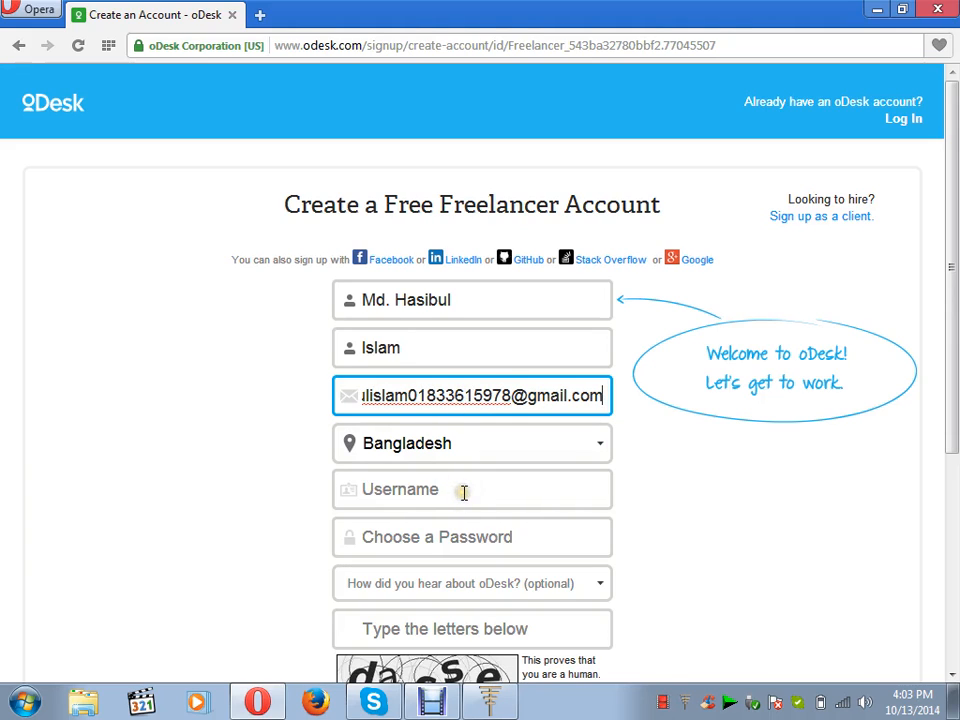
Enter a username, then replace it with a shorter alternative after it's reported taken.
click(463, 492)
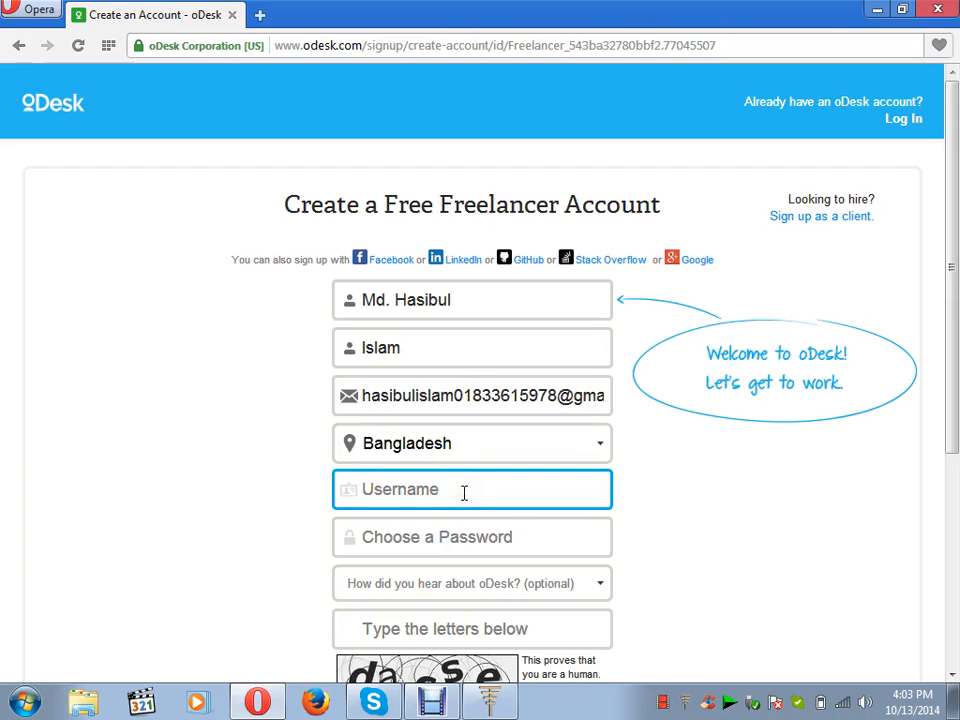
text(H)
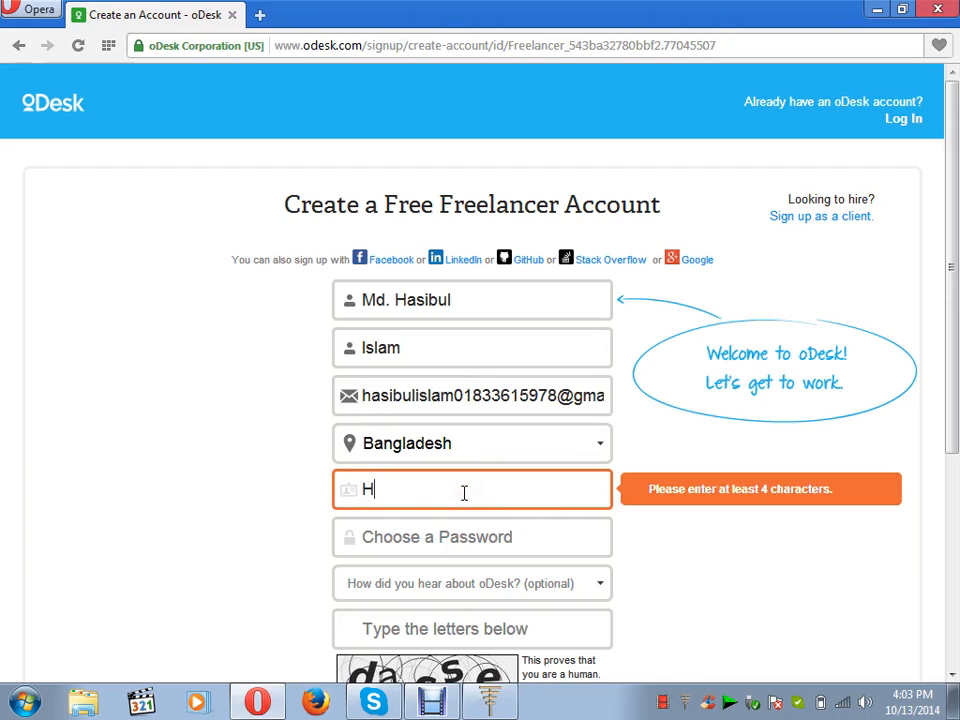
key(BackSpace)
text(ha)
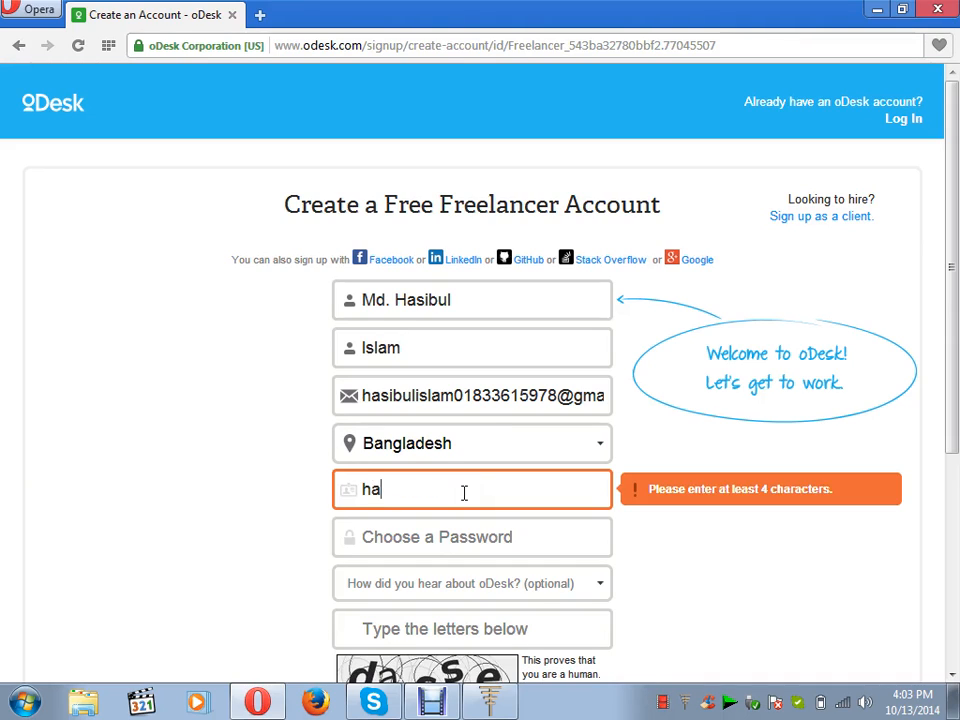
text(sibul)
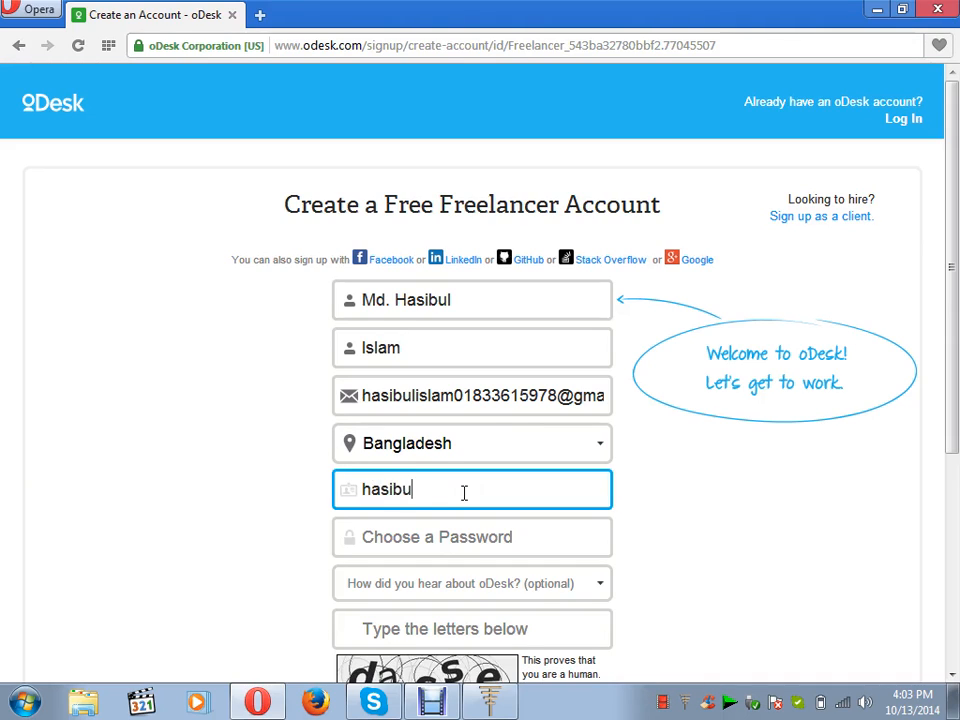
click(458, 545)
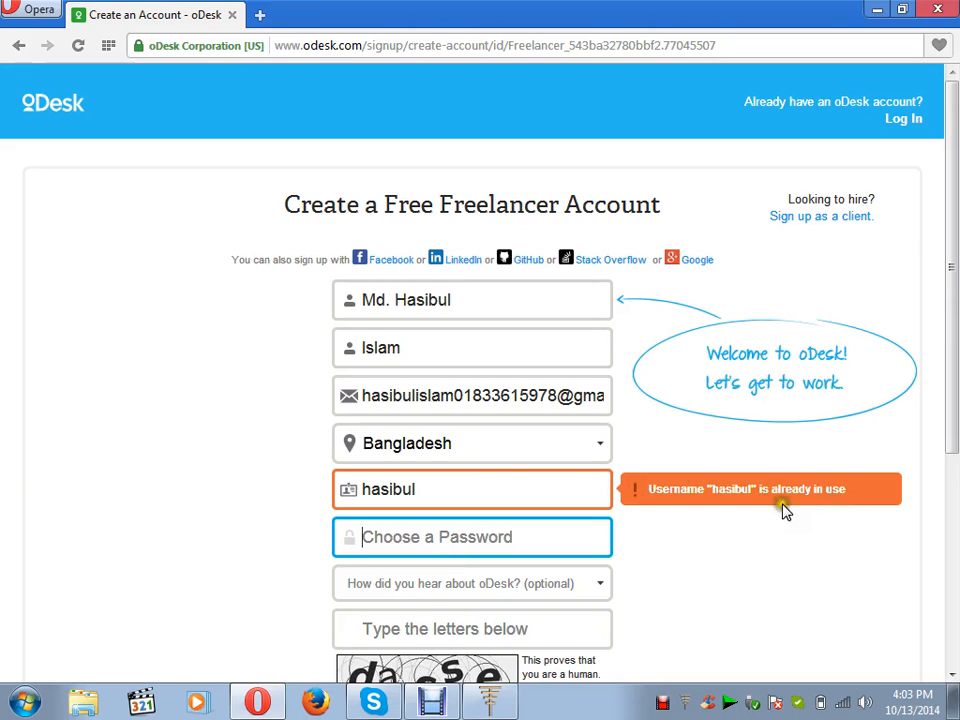
click(422, 488)
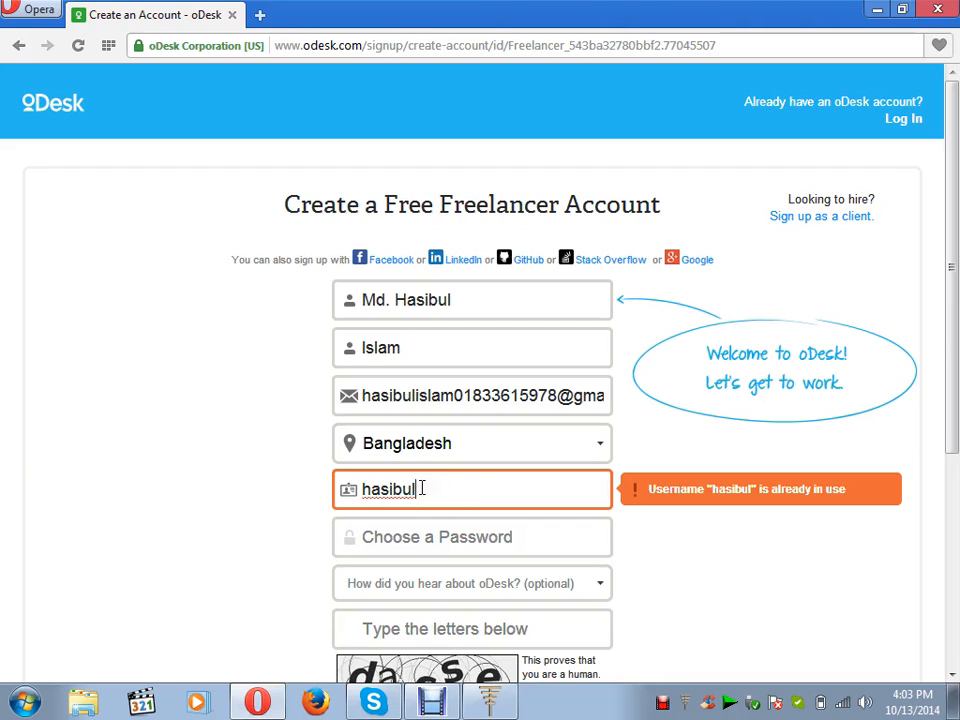
key(BackSpace)
key(BackSpace)
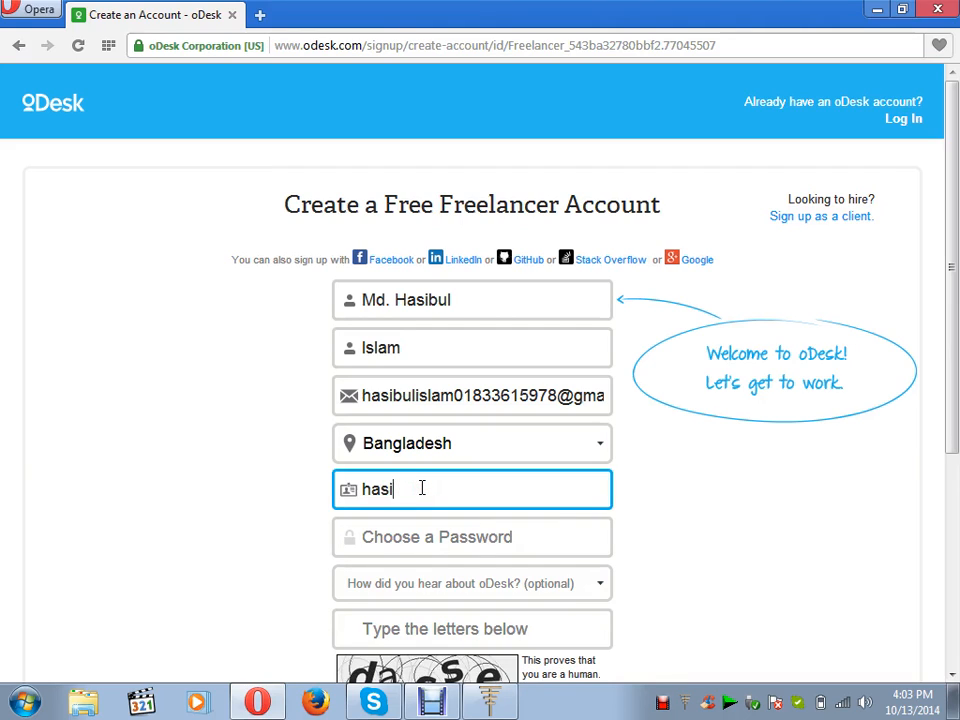
key(BackSpace)
key(BackSpace)
key(BackSpace)
key(BackSpace)
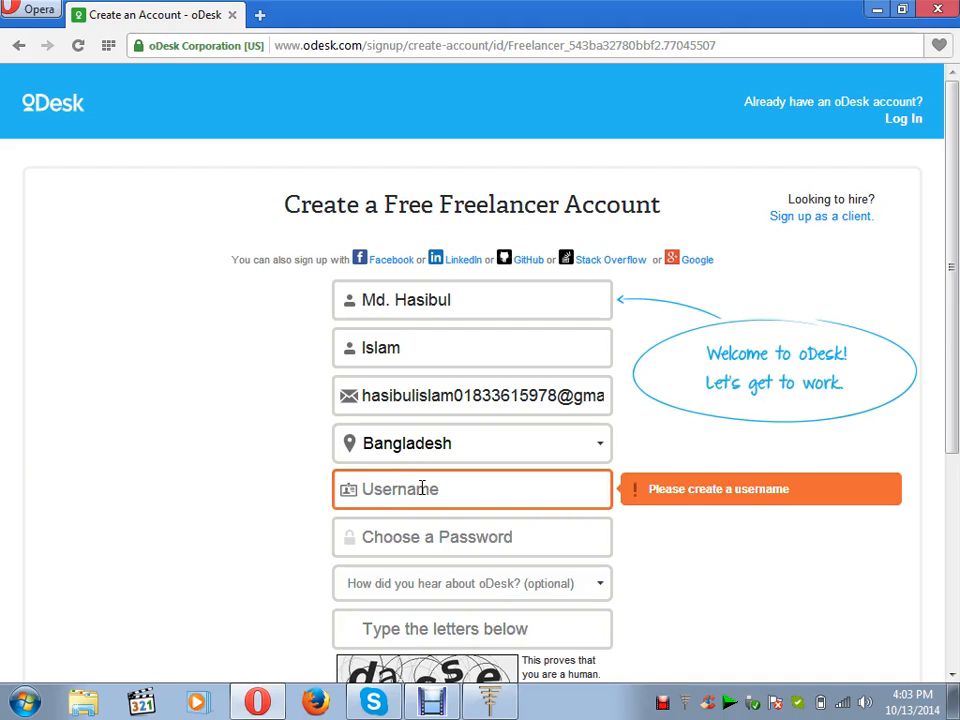
text(sumo)
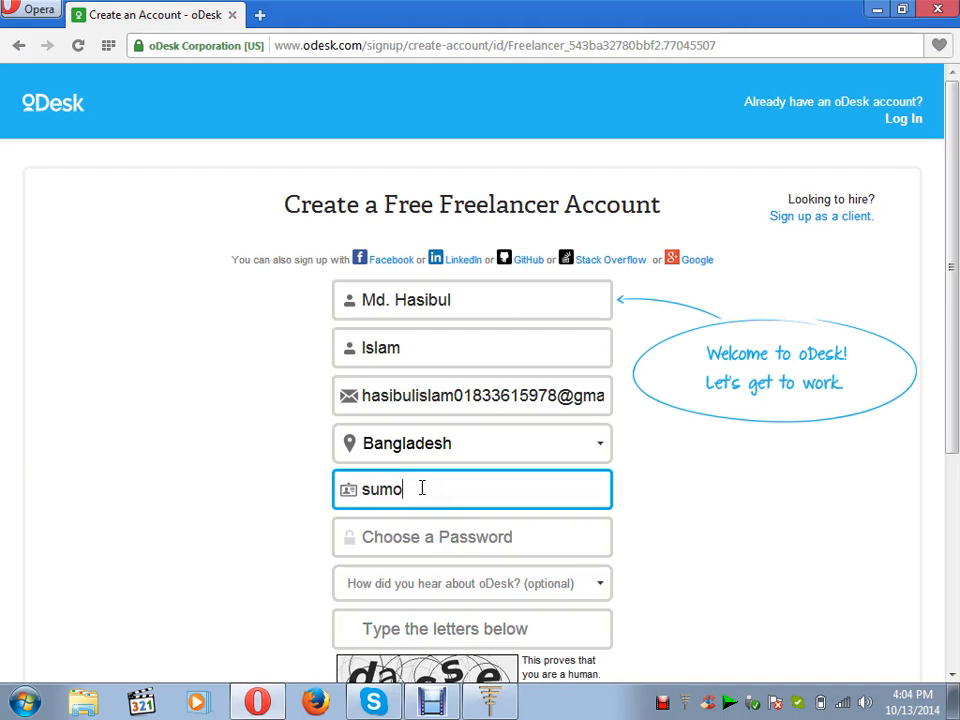
text(n)
click(422, 538)
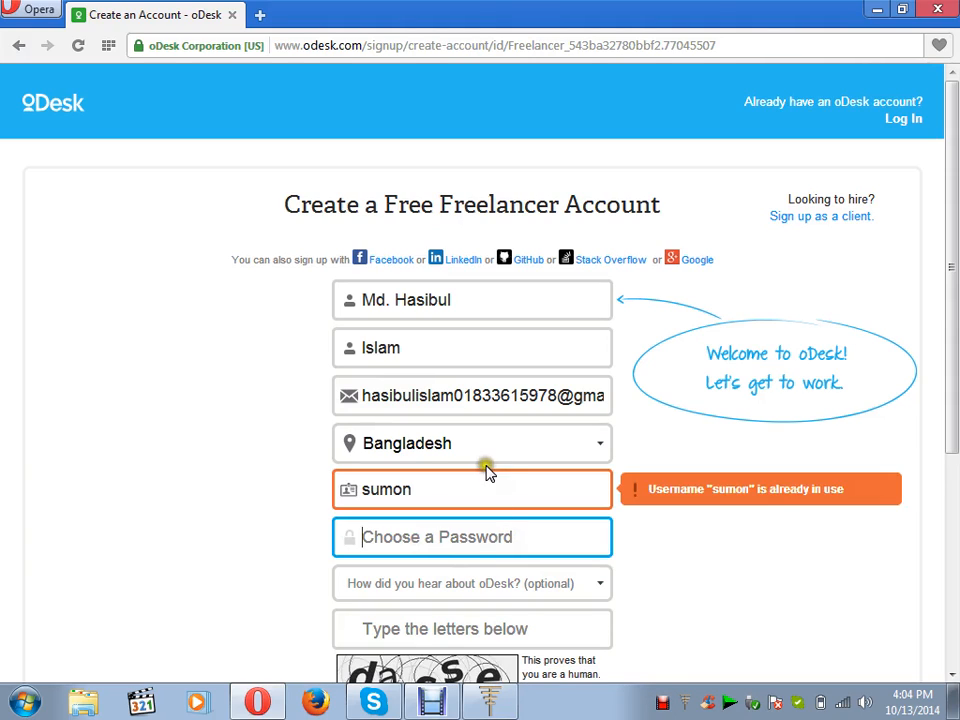
Swap the taken username for an underscore-joined variant, then trim it to try again.
click(441, 491)
double_click(441, 491)
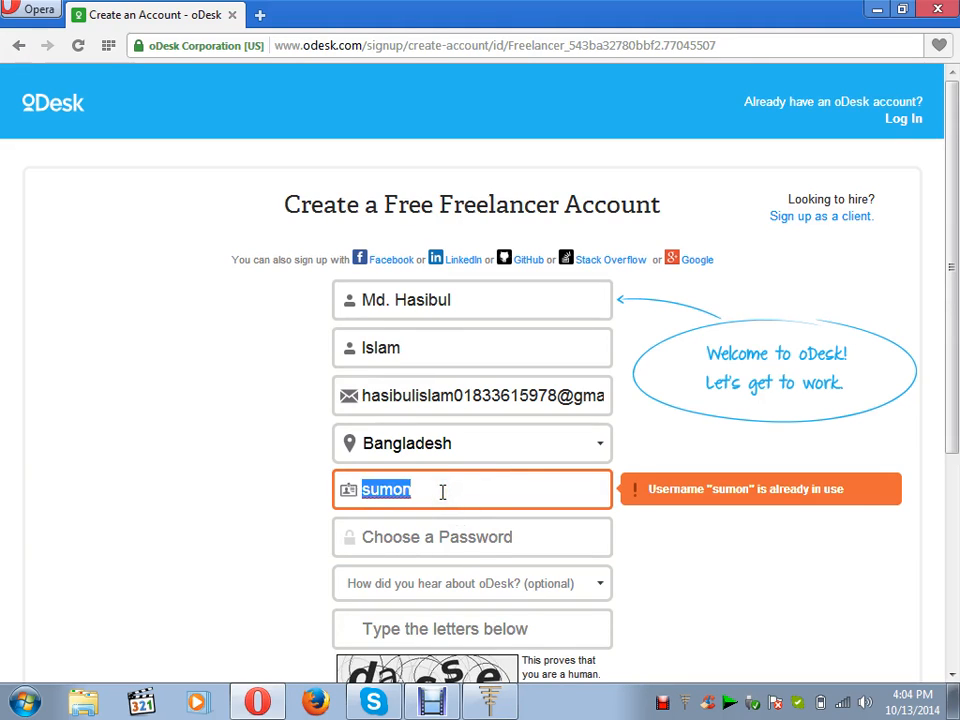
key(BackSpace)
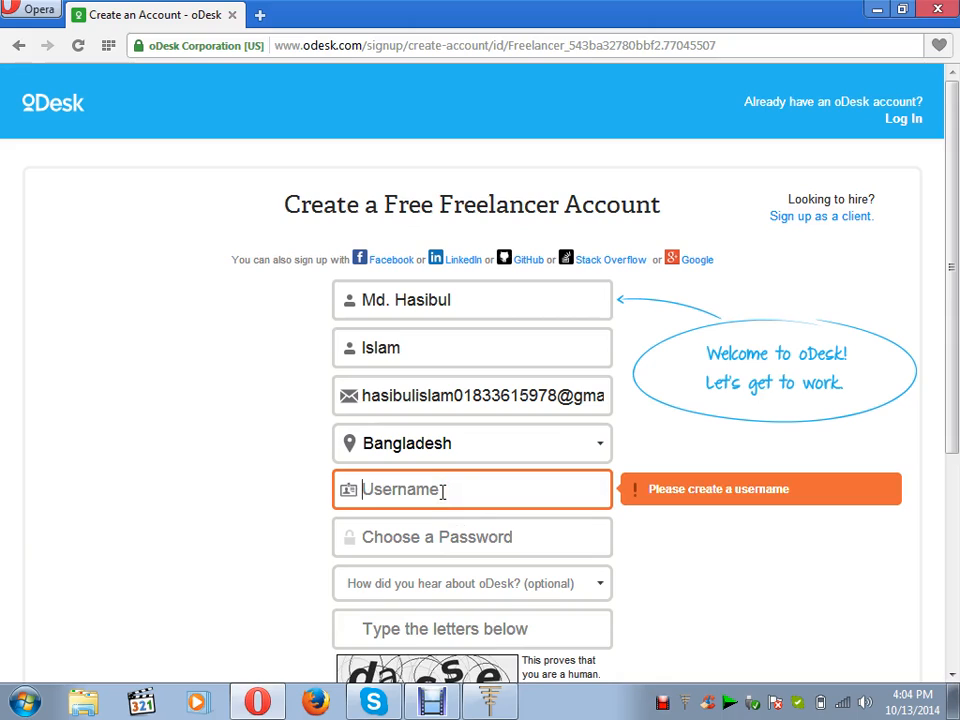
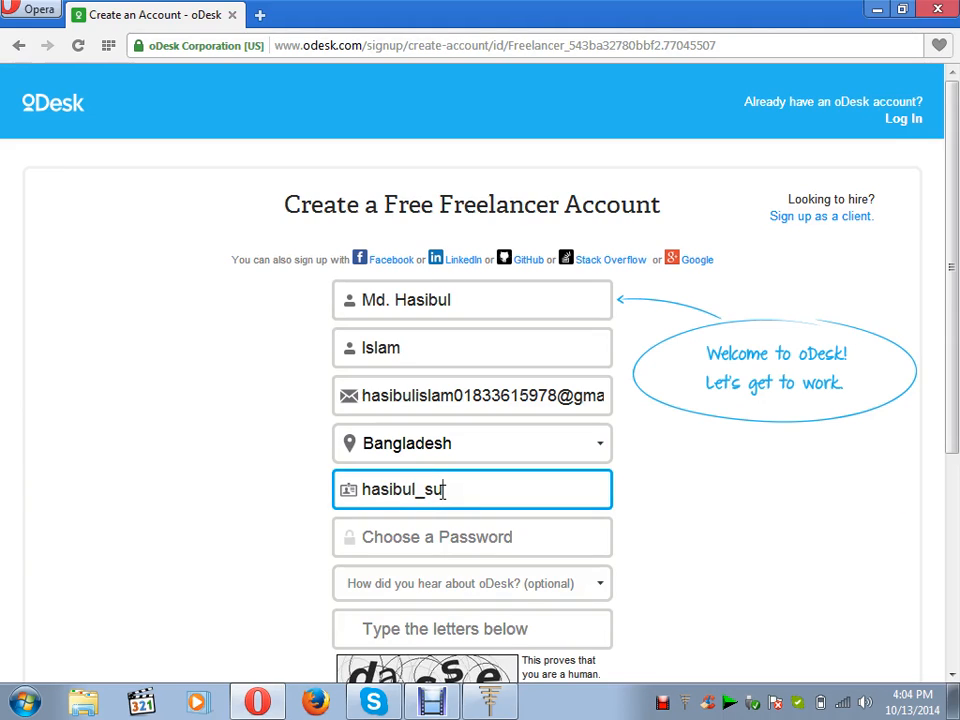
text(slam)
click(478, 538)
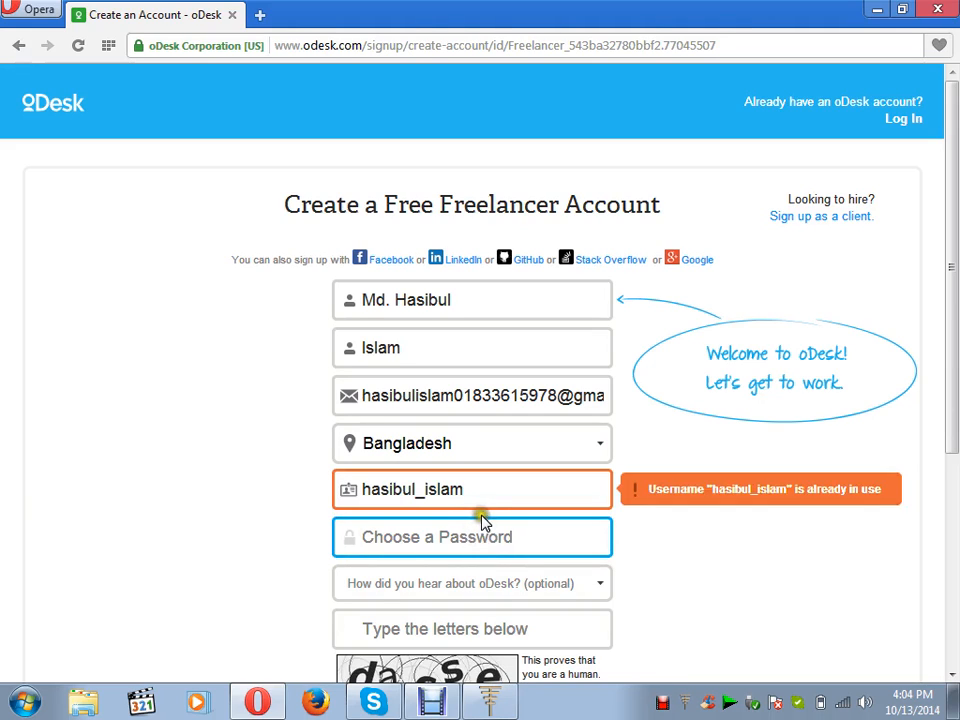
click(476, 492)
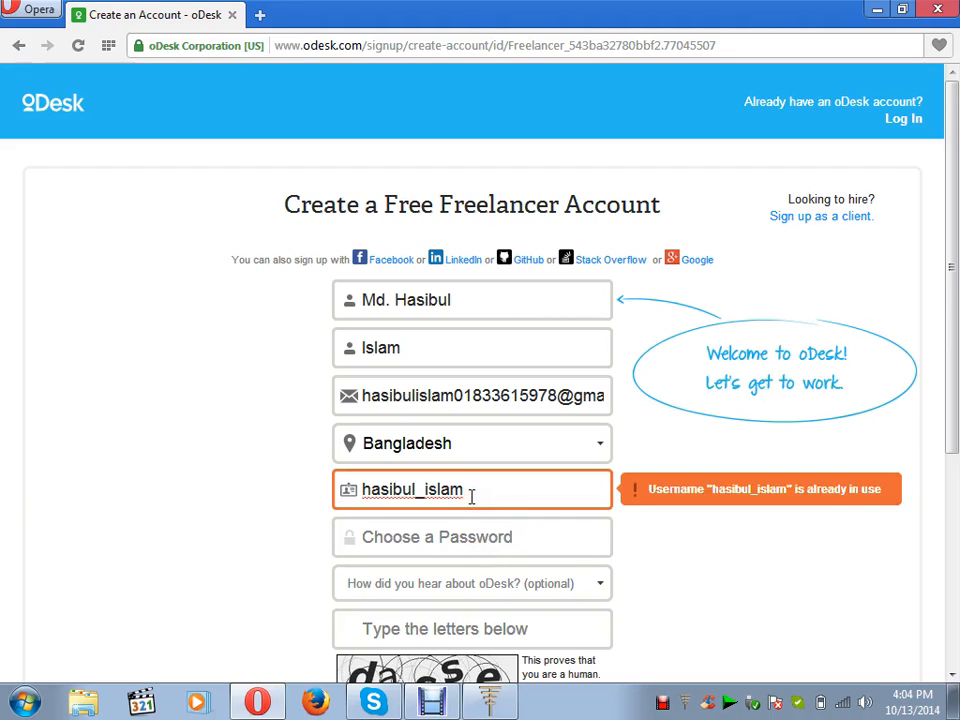
key(BackSpace)
key(BackSpace)
key(BackSpace)
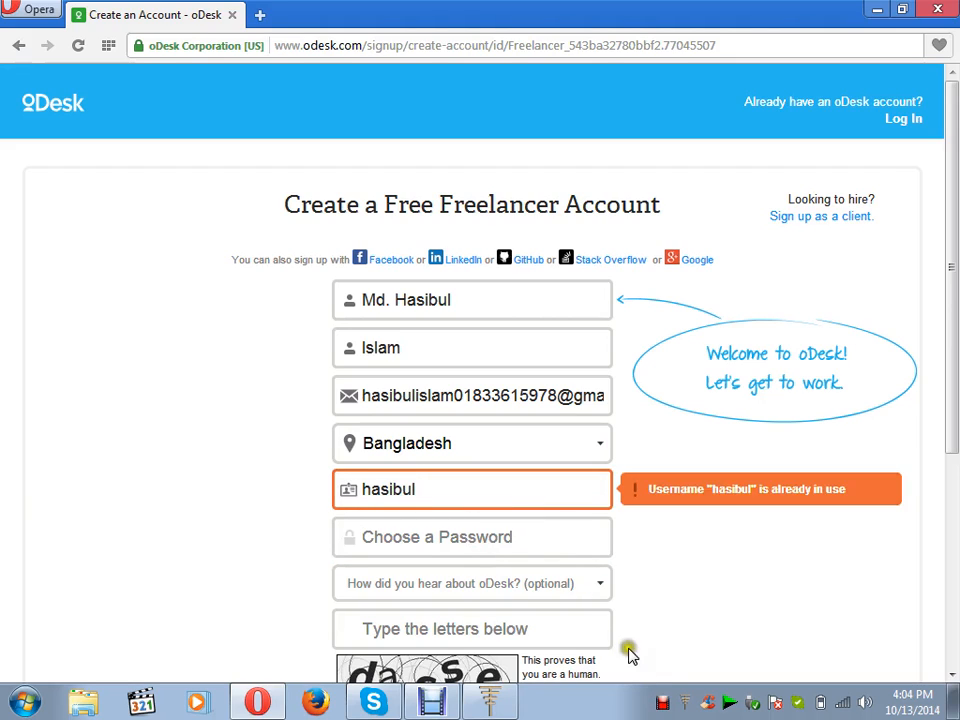
Show the Debut recorder window, then return to the oDesk sign-up form in Opera.
click(660, 703)
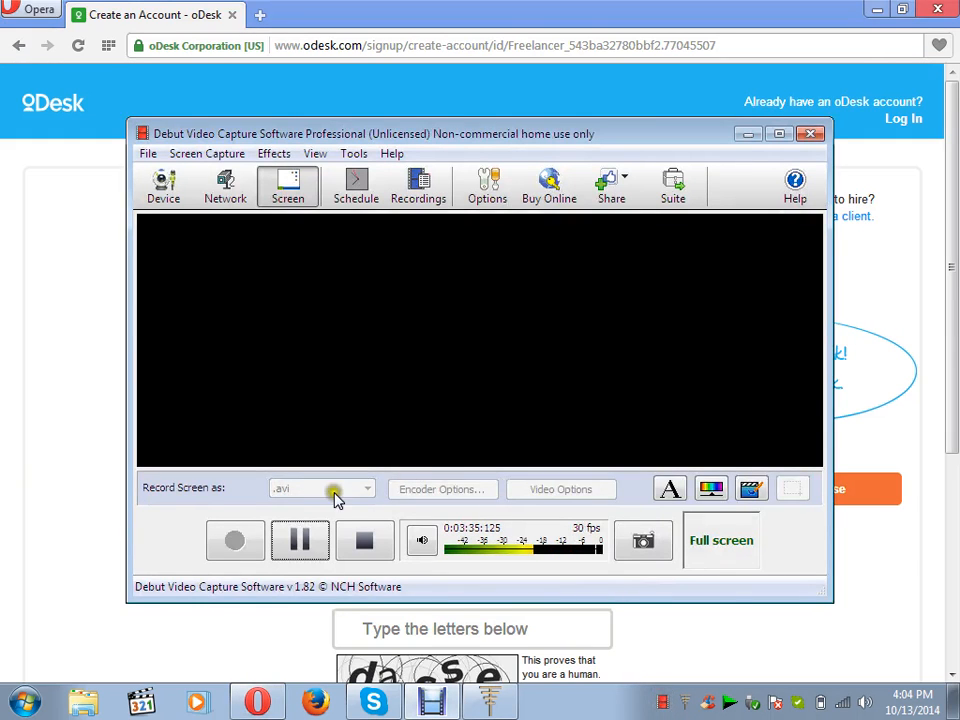
click(80, 457)
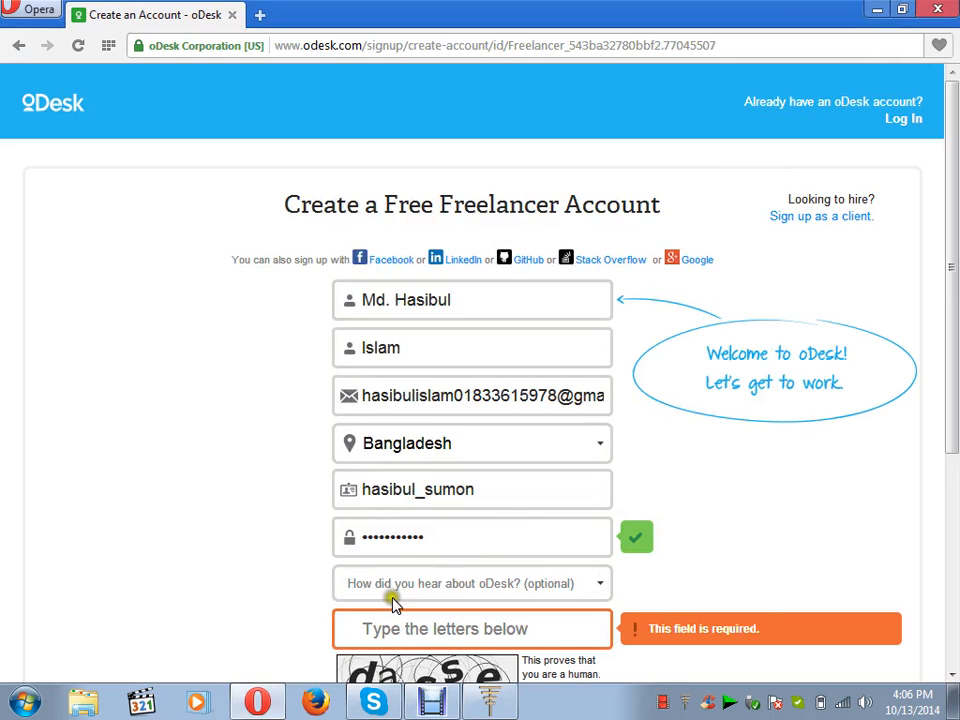
Choose Friend as the referral source, type the captcha letters, and submit with Get Started.
click(600, 584)
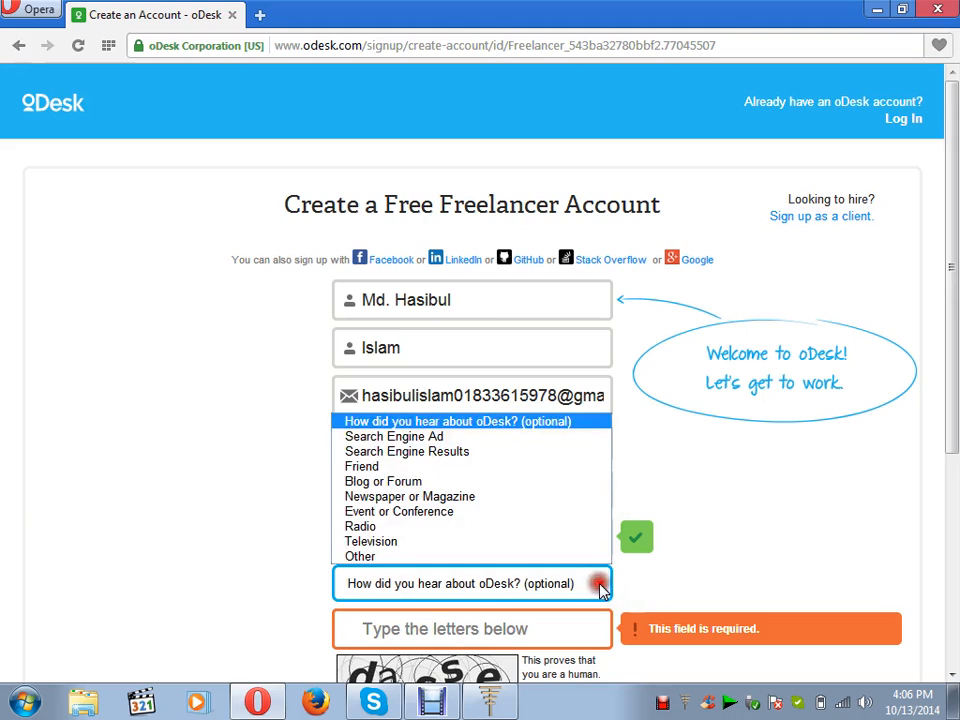
click(525, 466)
click(483, 645)
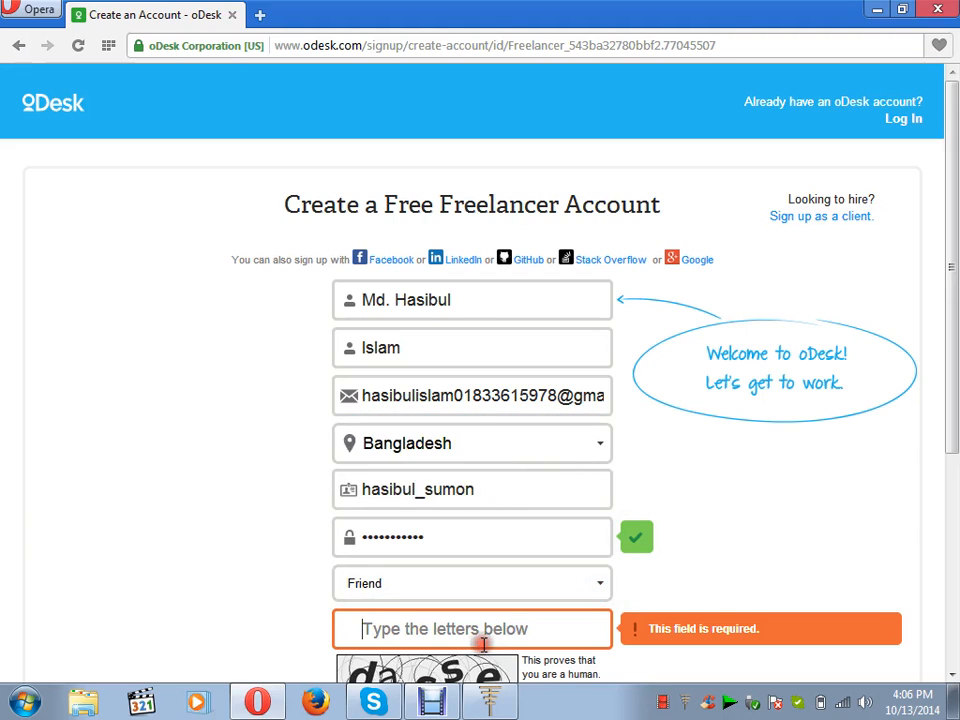
scroll(954, 676, down, 4)
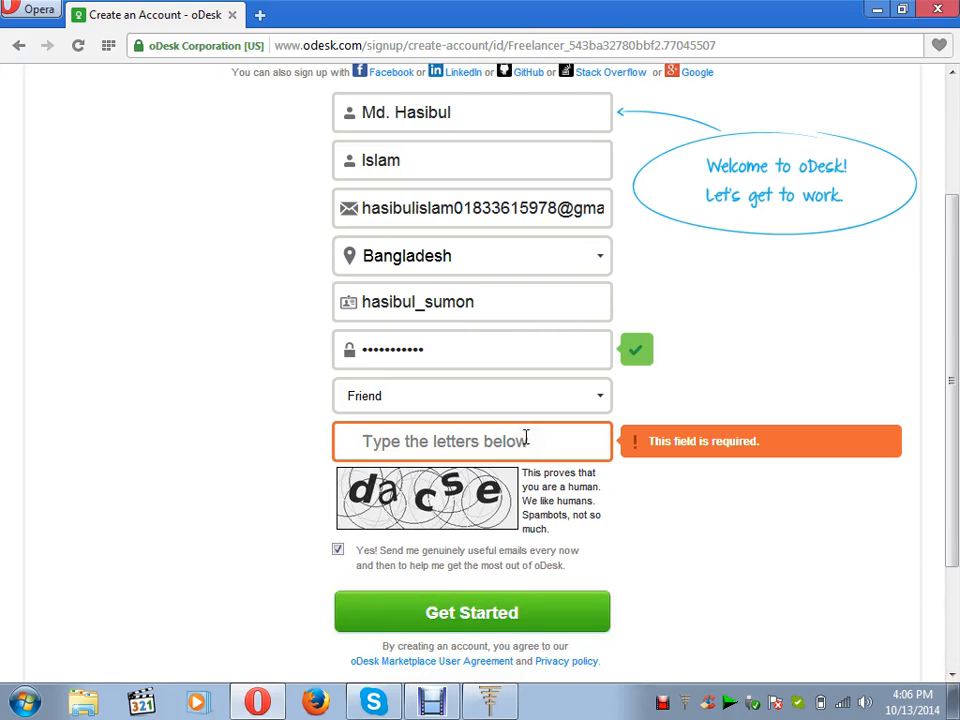
text(dacs)
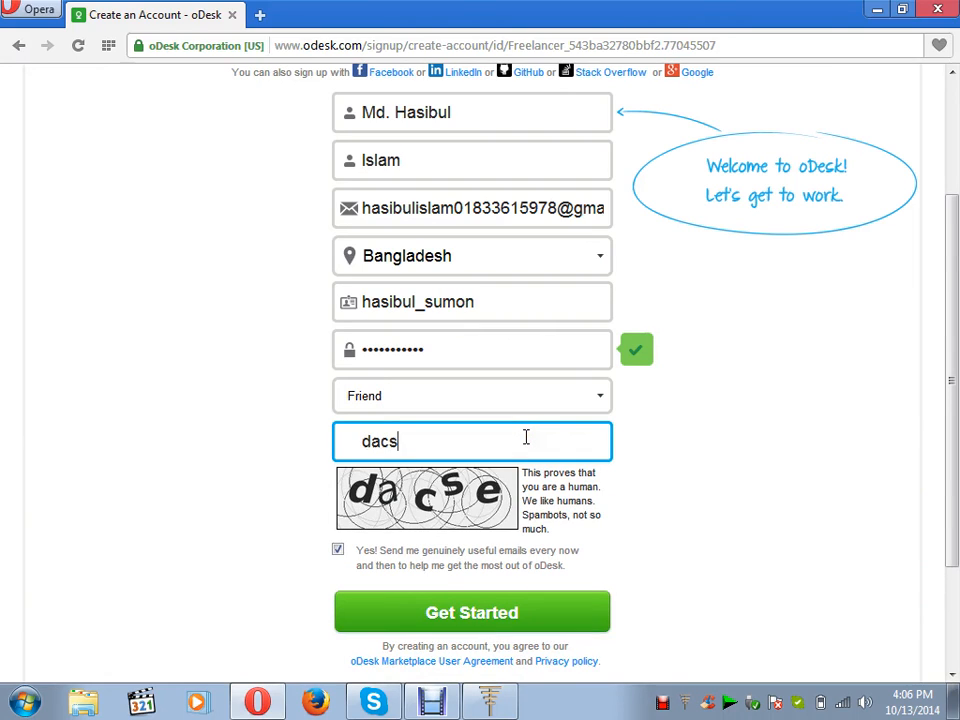
text(e)
click(508, 615)
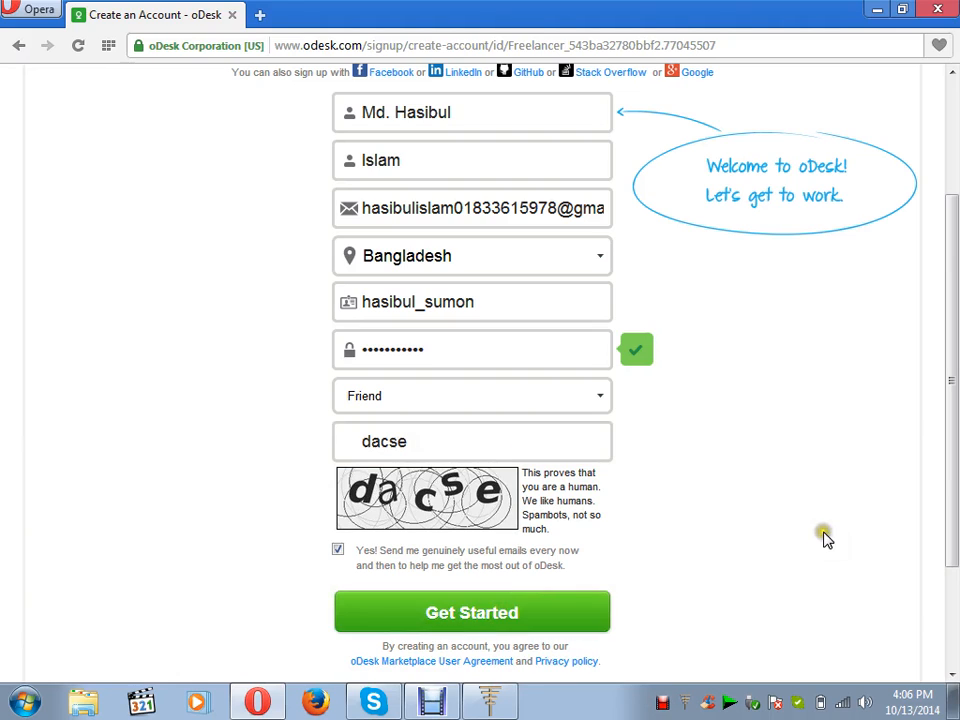
Wait for the 'Please verify your email' page, then open a new browser tab.
click(951, 674)
click(951, 674)
click(951, 674)
click(951, 674)
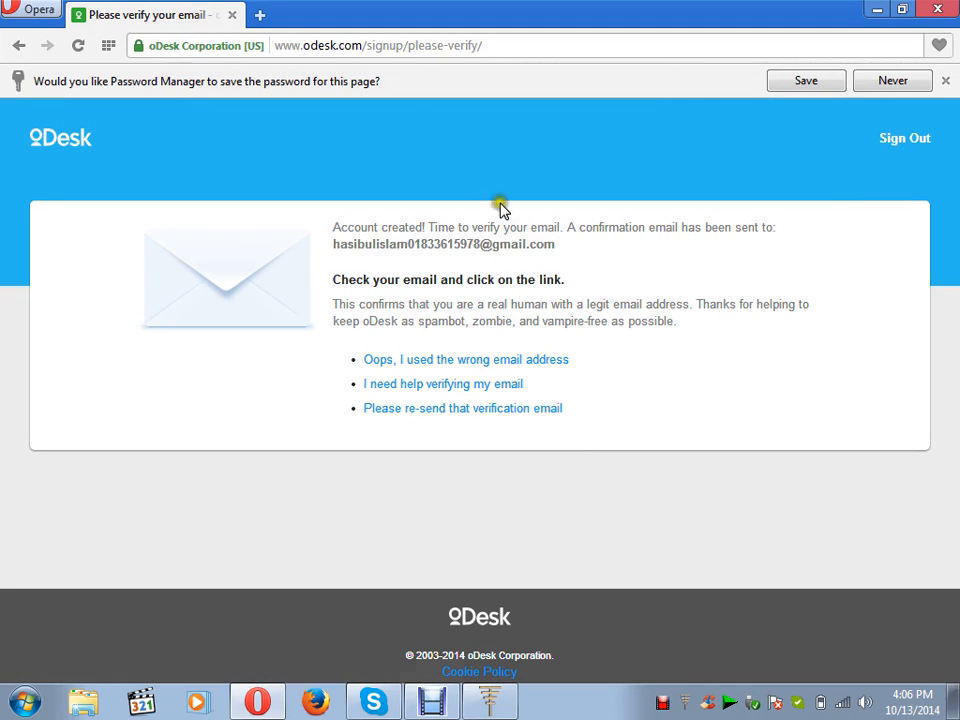
click(261, 15)
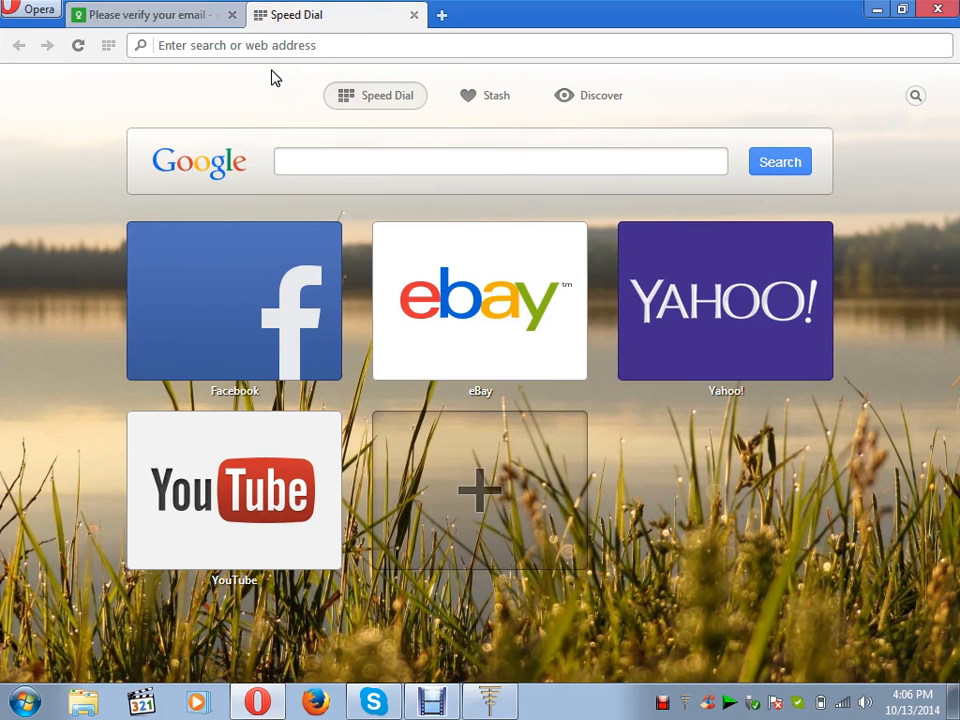
Load Gmail in the new tab, pausing the Debut recording along the way.
text(gmail)
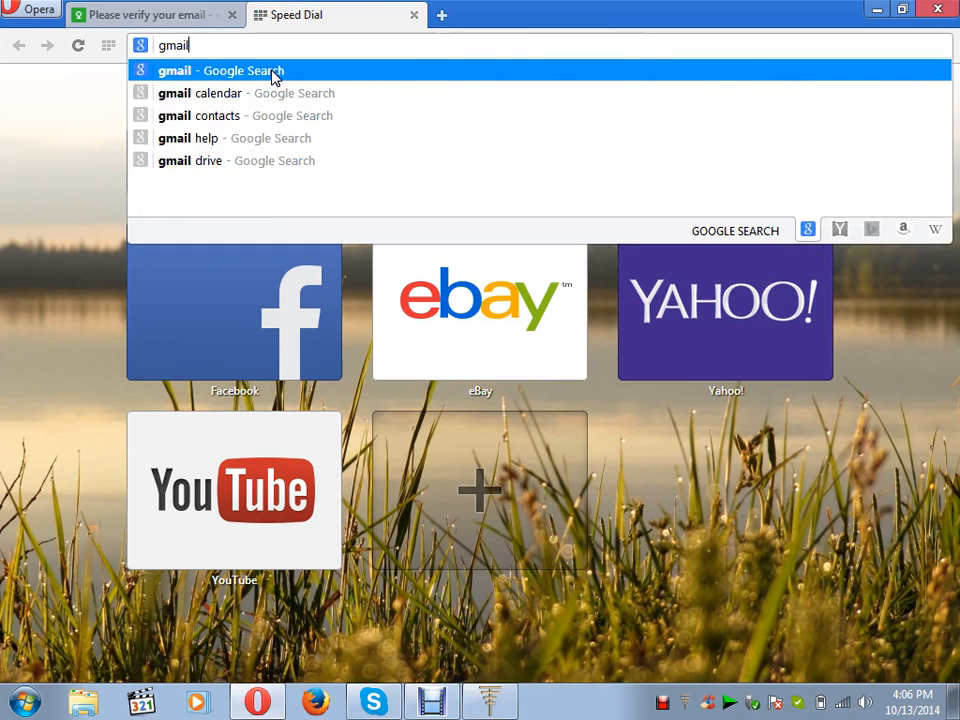
click(272, 72)
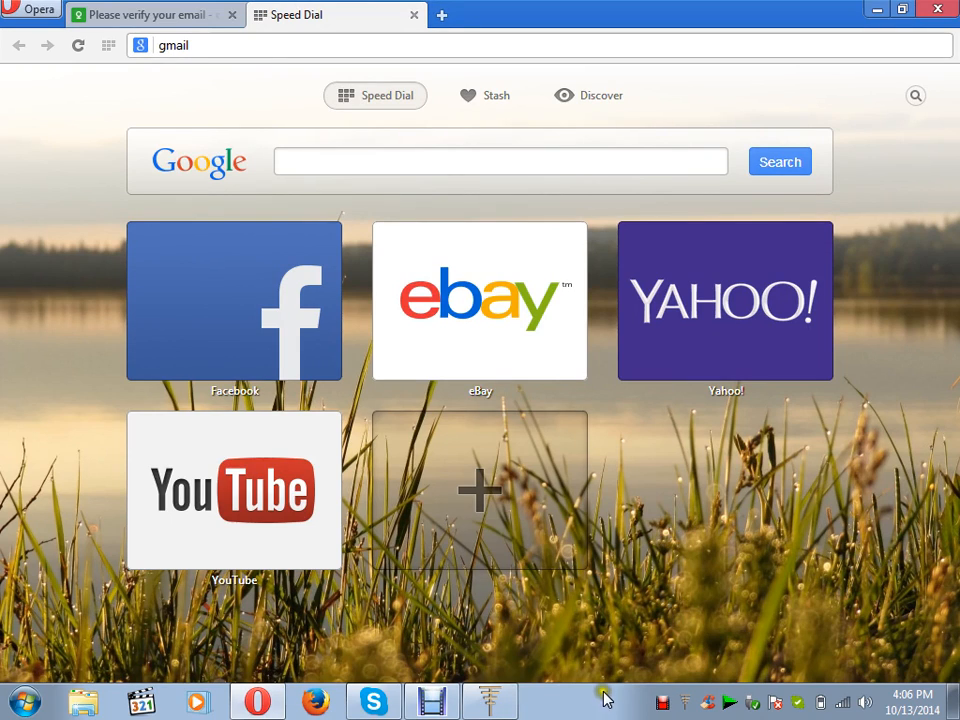
click(660, 705)
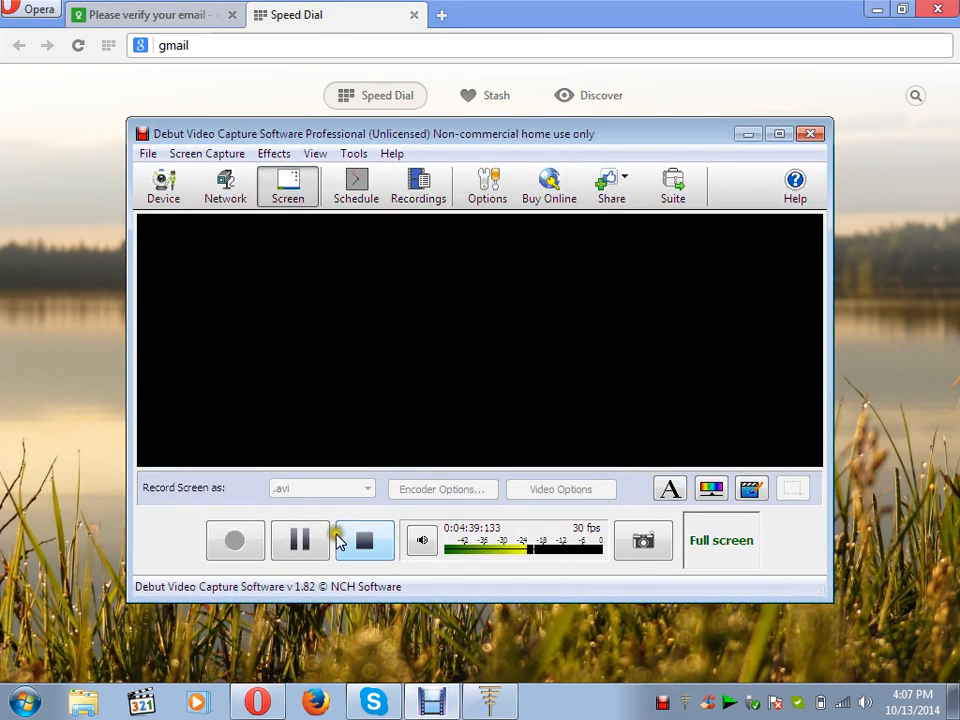
click(305, 540)
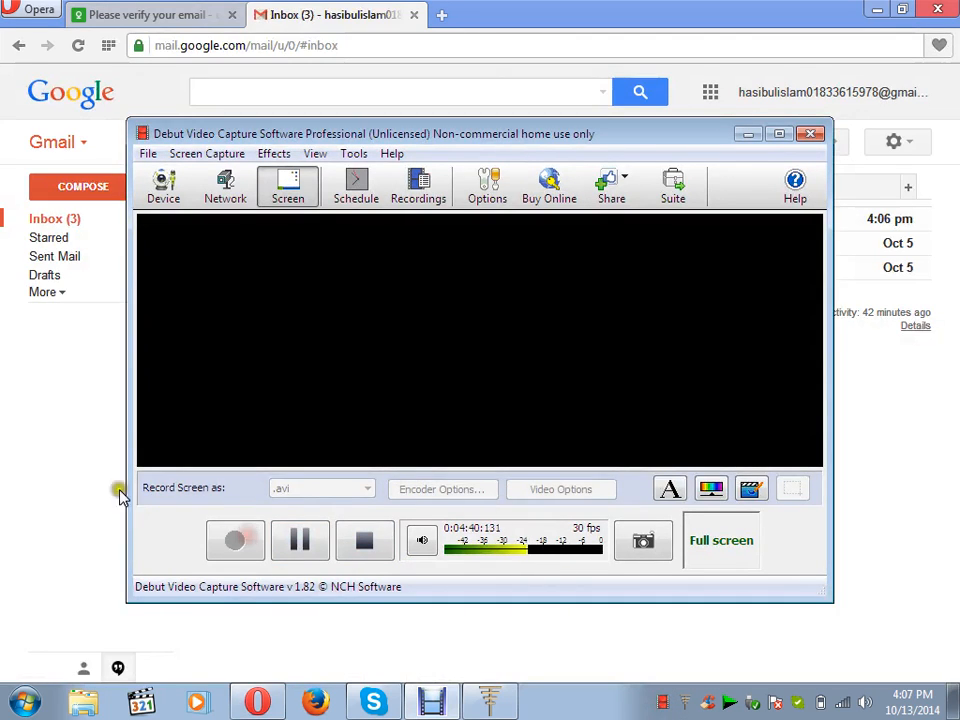
click(71, 454)
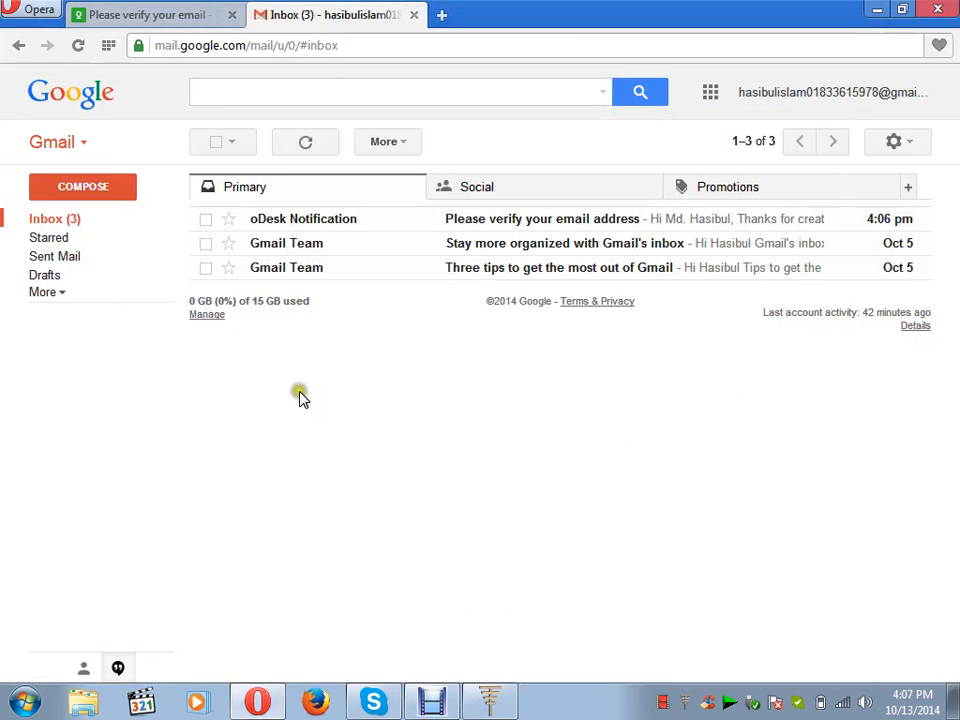
Open the oDesk 'Please verify your email address' message and follow its verification link.
click(463, 229)
click(470, 225)
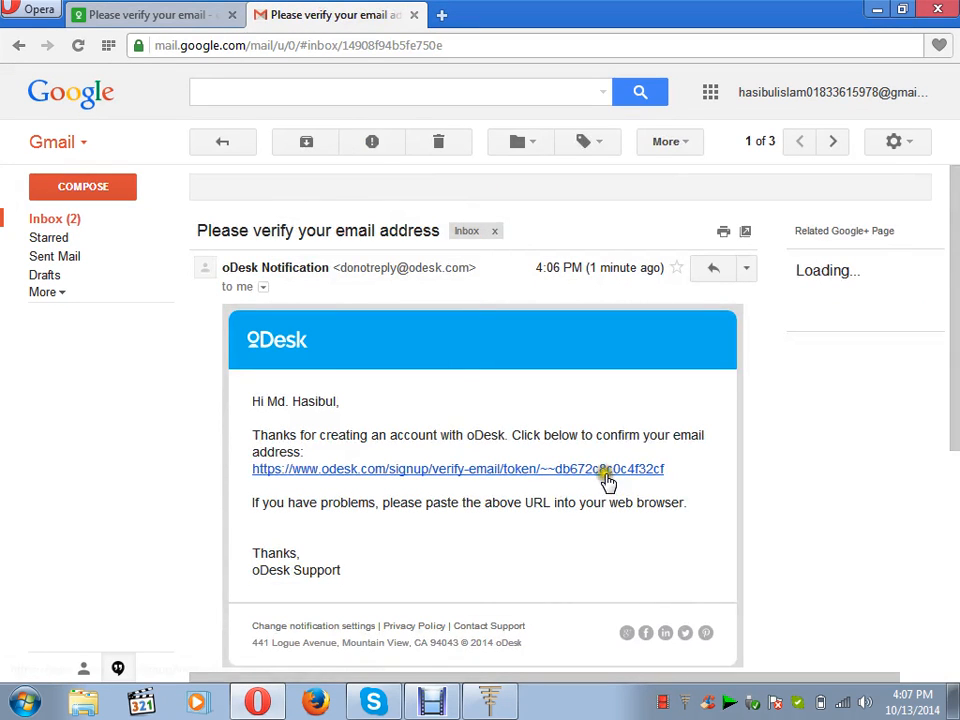
click(378, 470)
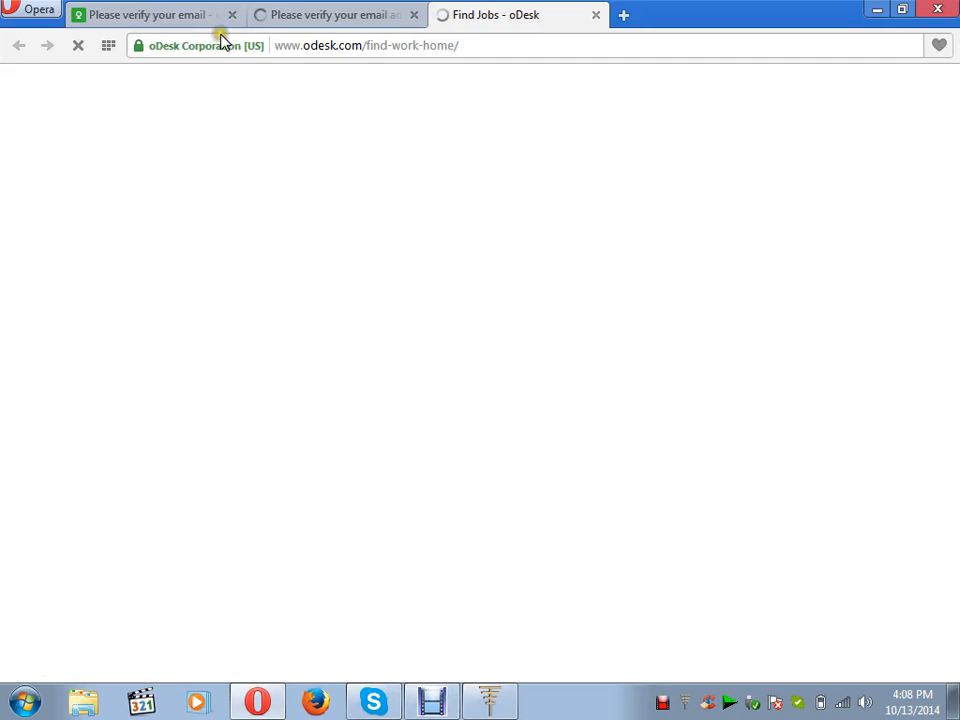
Go to the verified oDesk tab and dismiss the success dialog with Let's Get to Work.
click(189, 20)
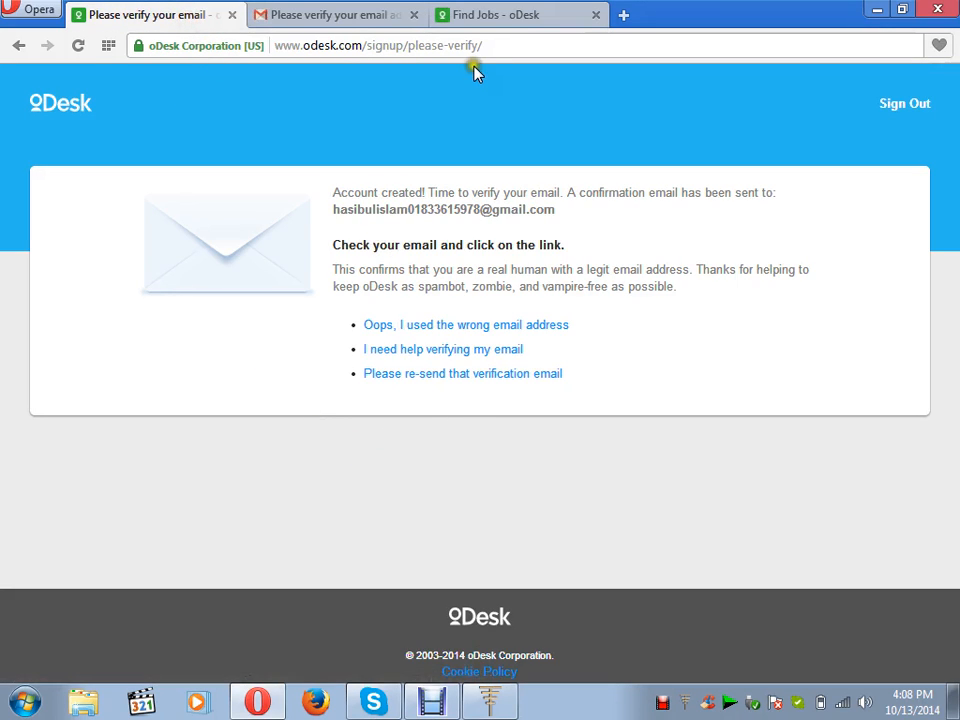
click(484, 16)
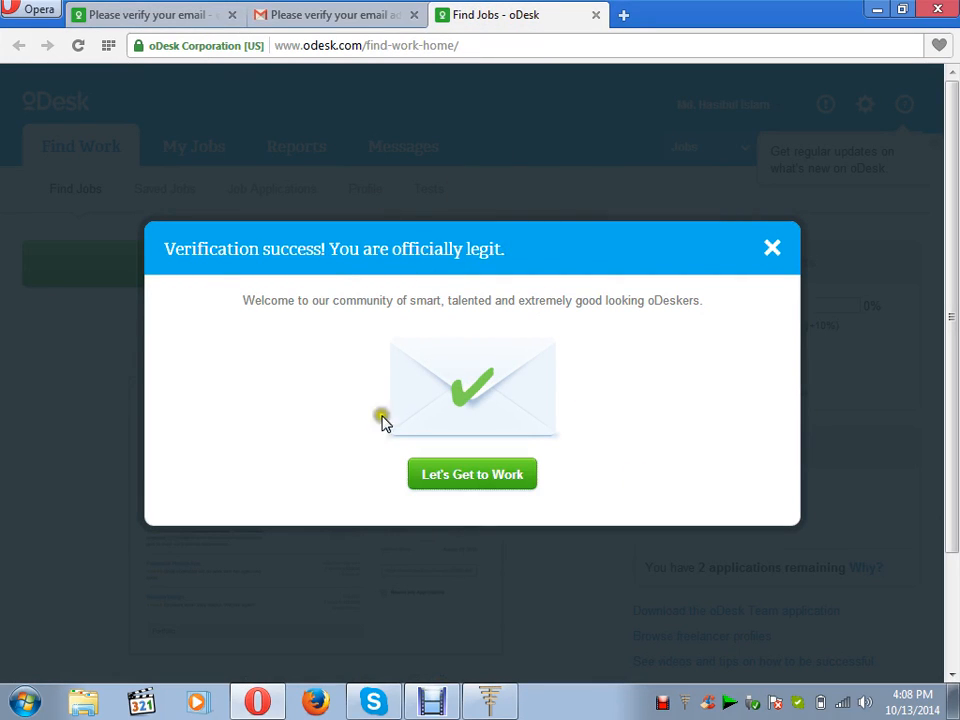
click(495, 480)
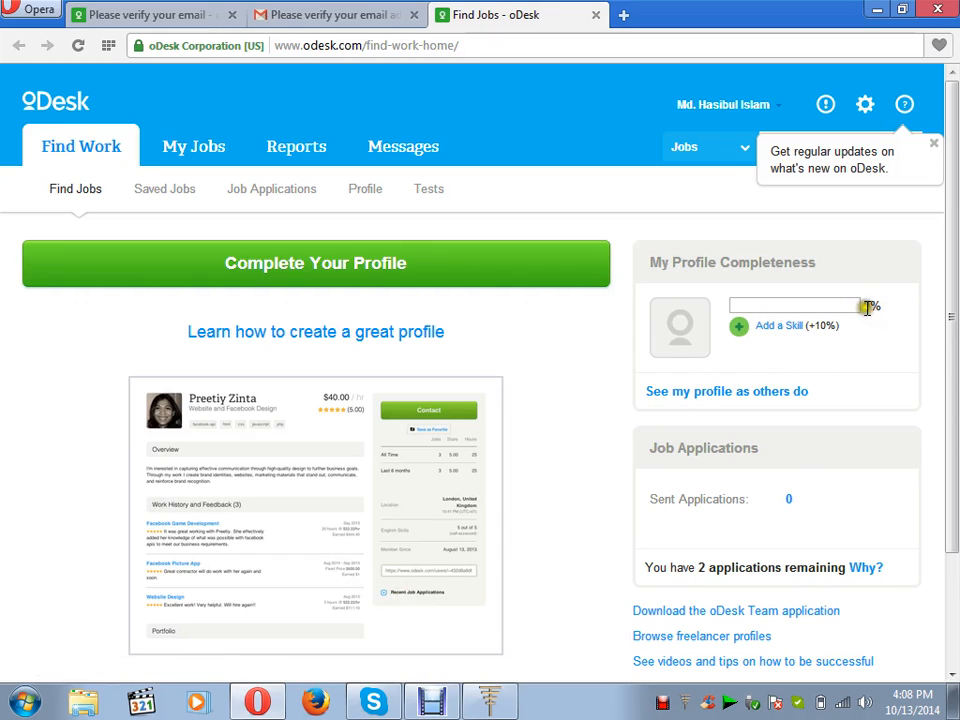
Add 'wordpress' from the skill suggestions in the Add Skills dialog and save it.
click(770, 333)
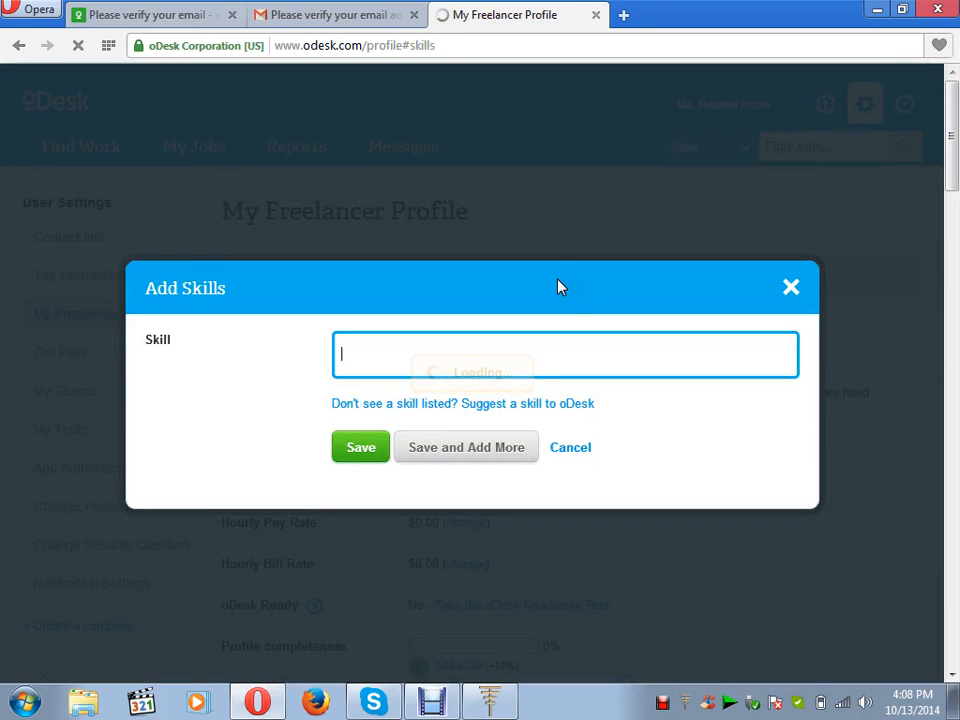
click(587, 352)
click(563, 354)
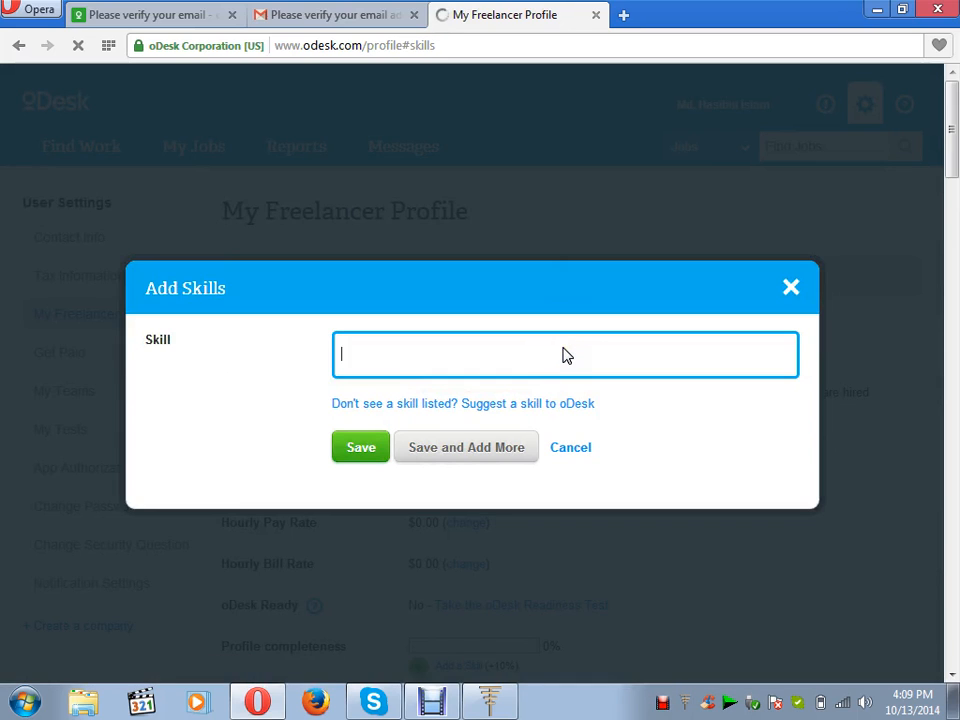
text(wo)
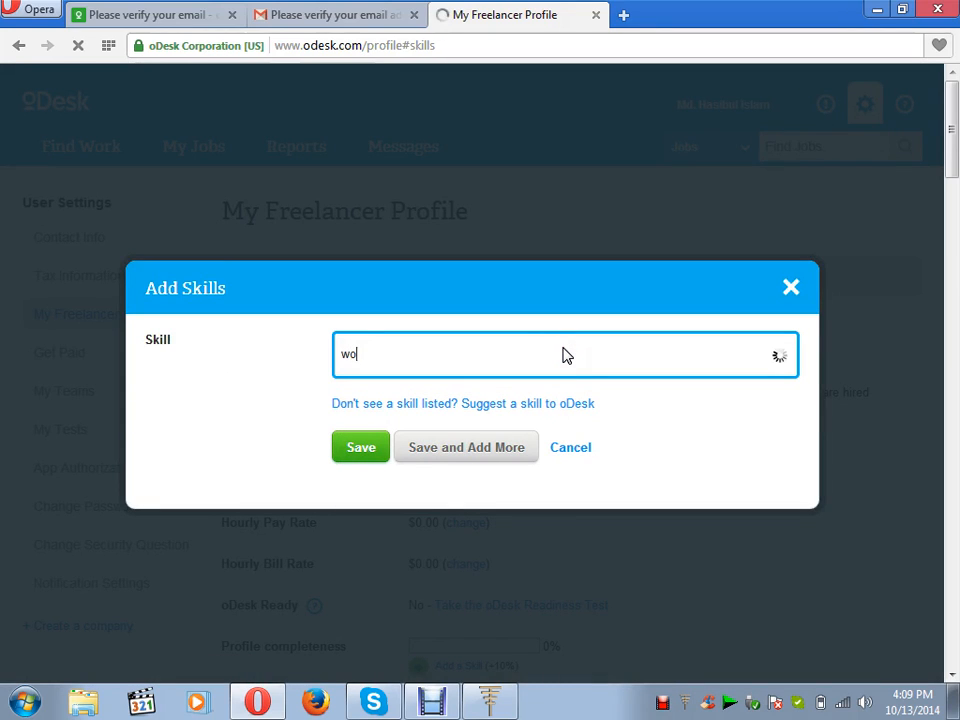
key(BackSpace)
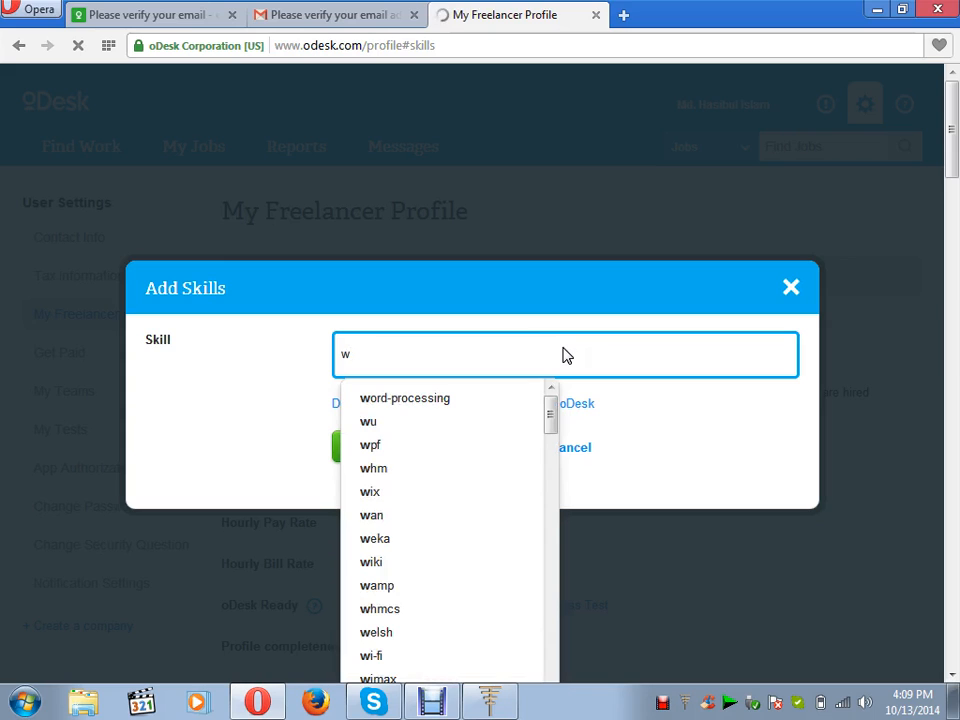
text(o)
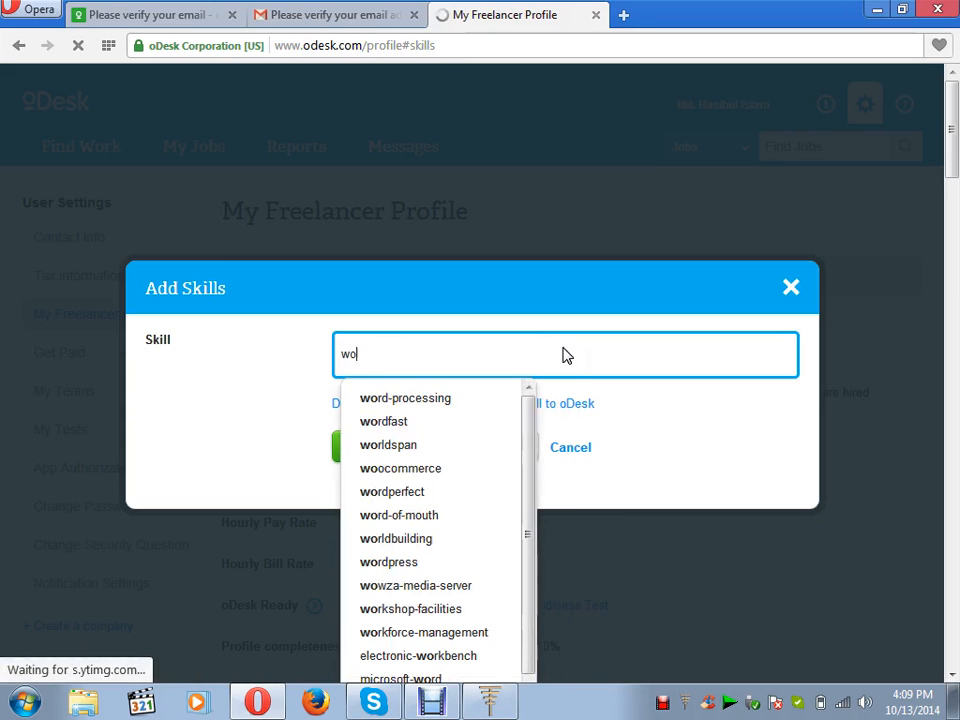
text(rd)
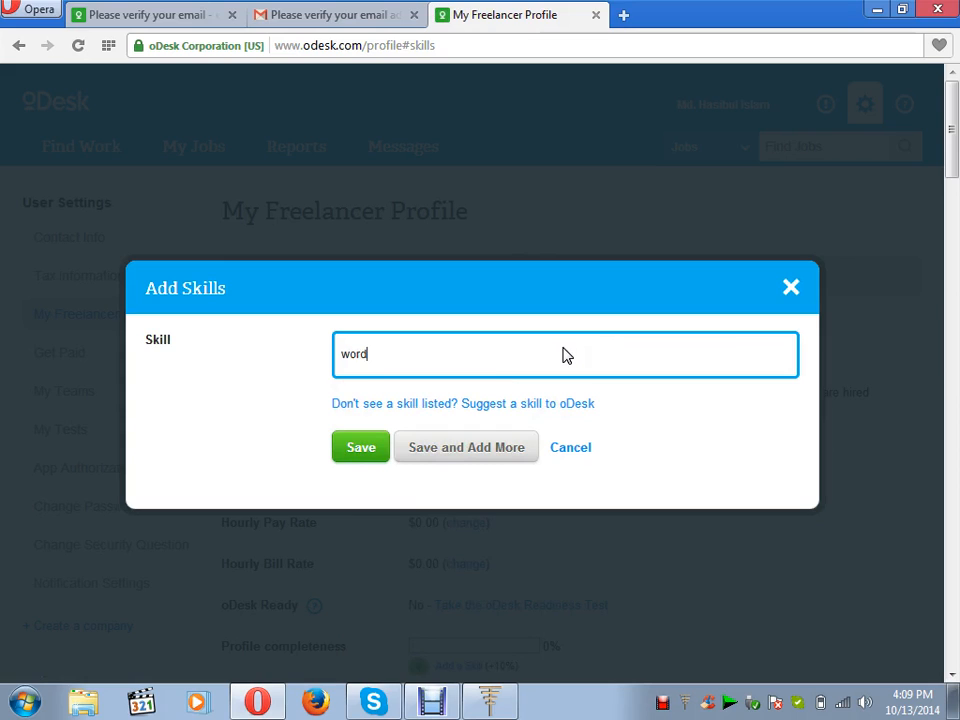
text(press)
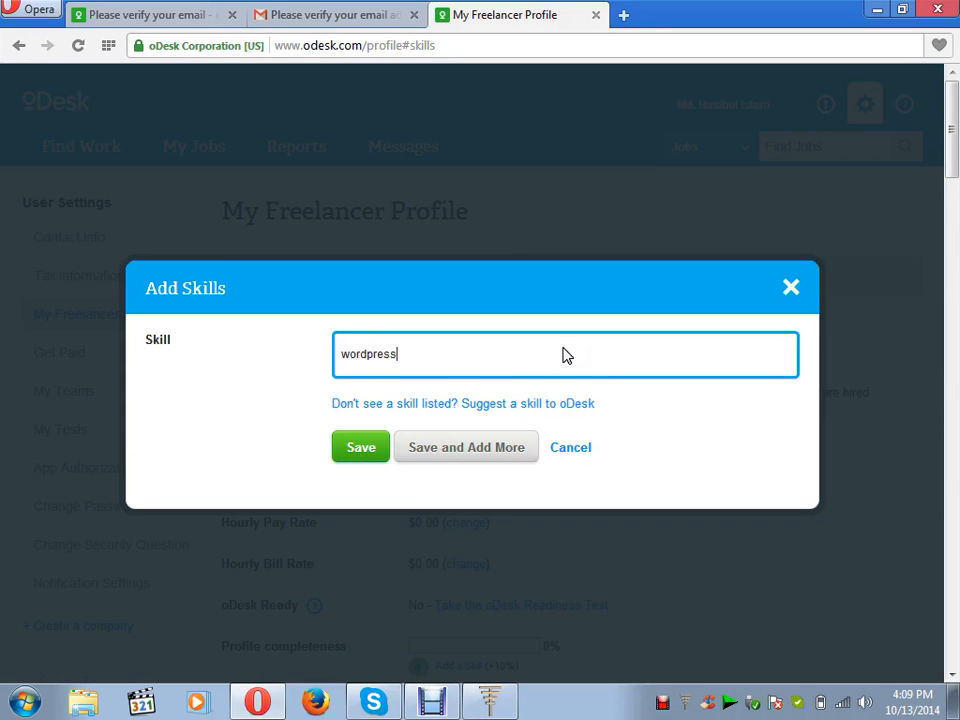
click(375, 448)
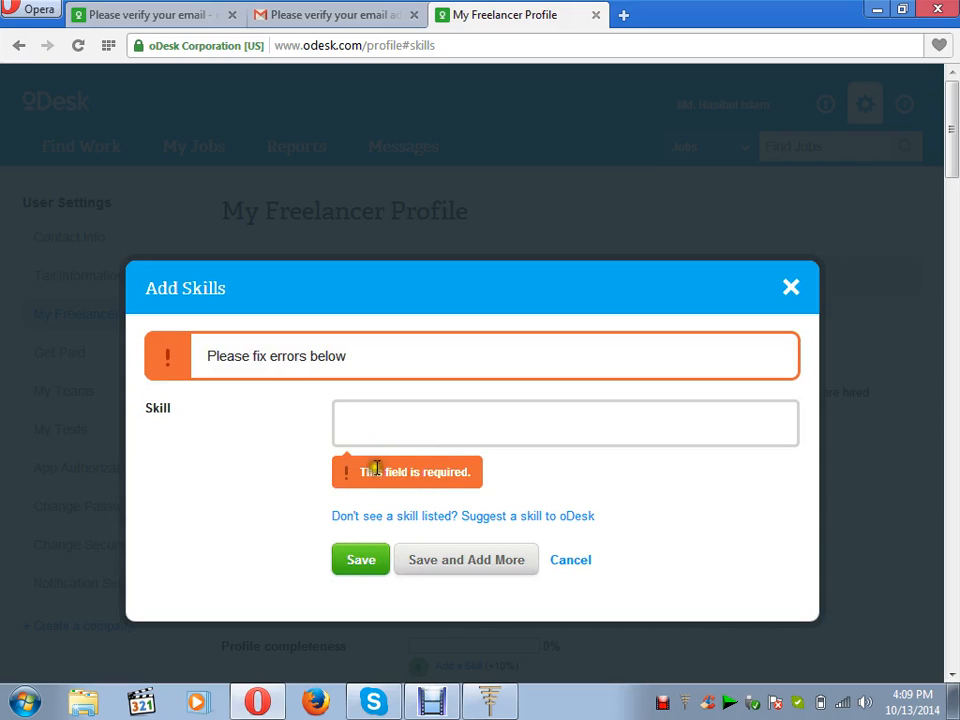
click(373, 426)
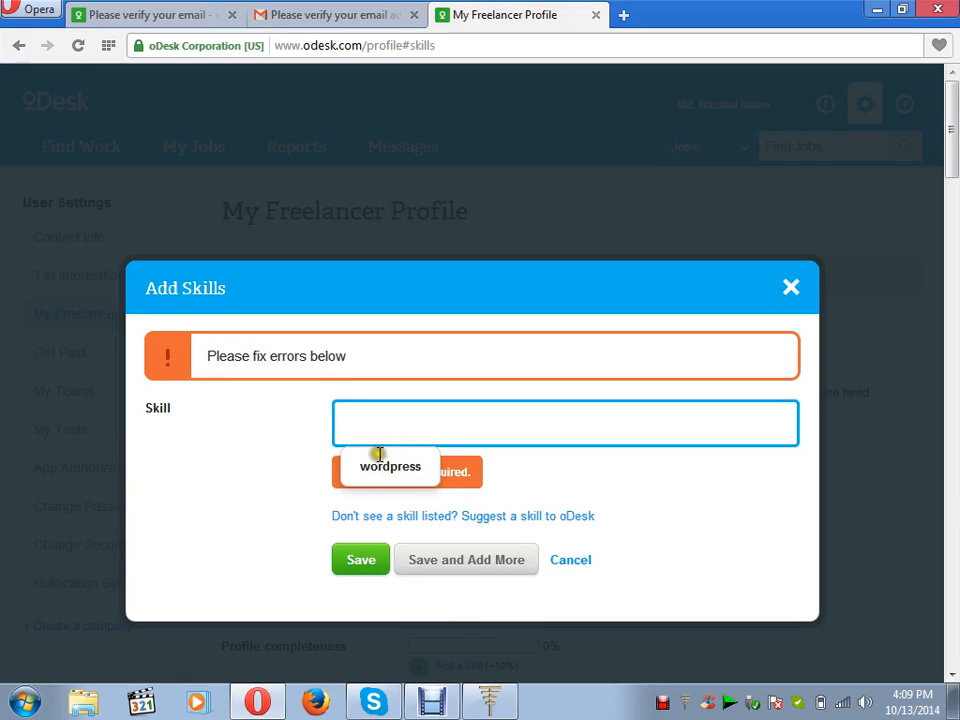
click(378, 467)
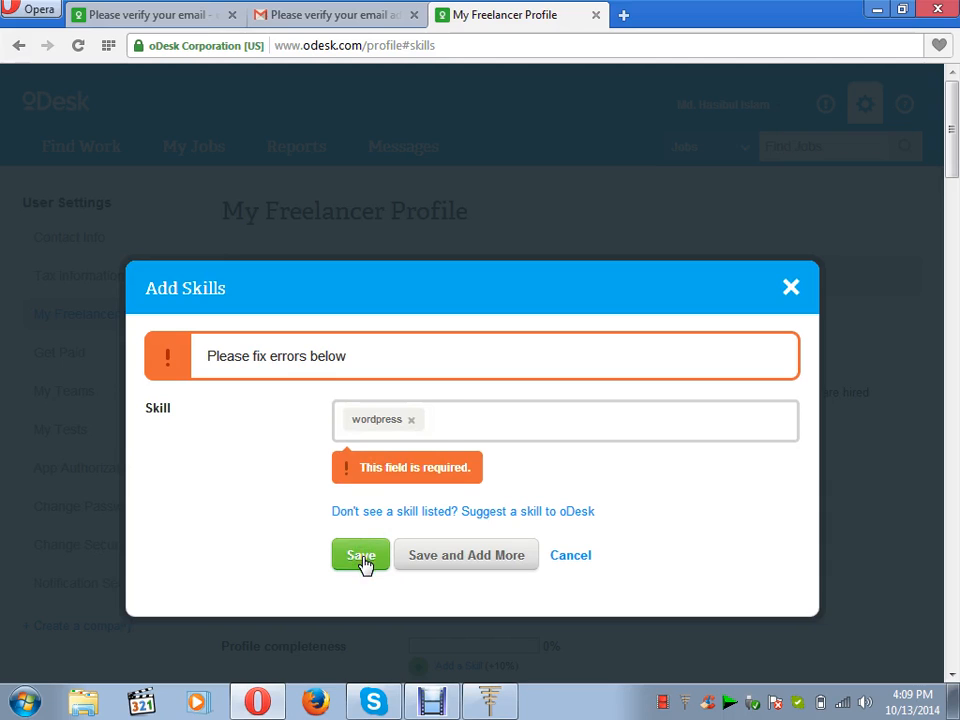
click(438, 419)
click(368, 560)
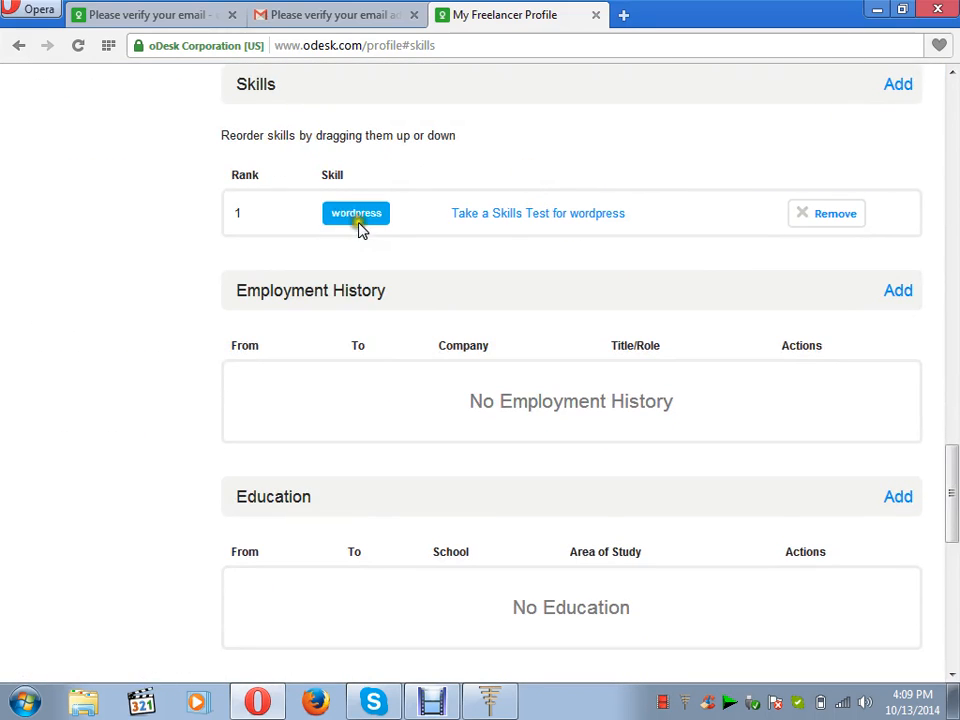
Add html from the skill suggestions as the profile's second skill.
click(896, 92)
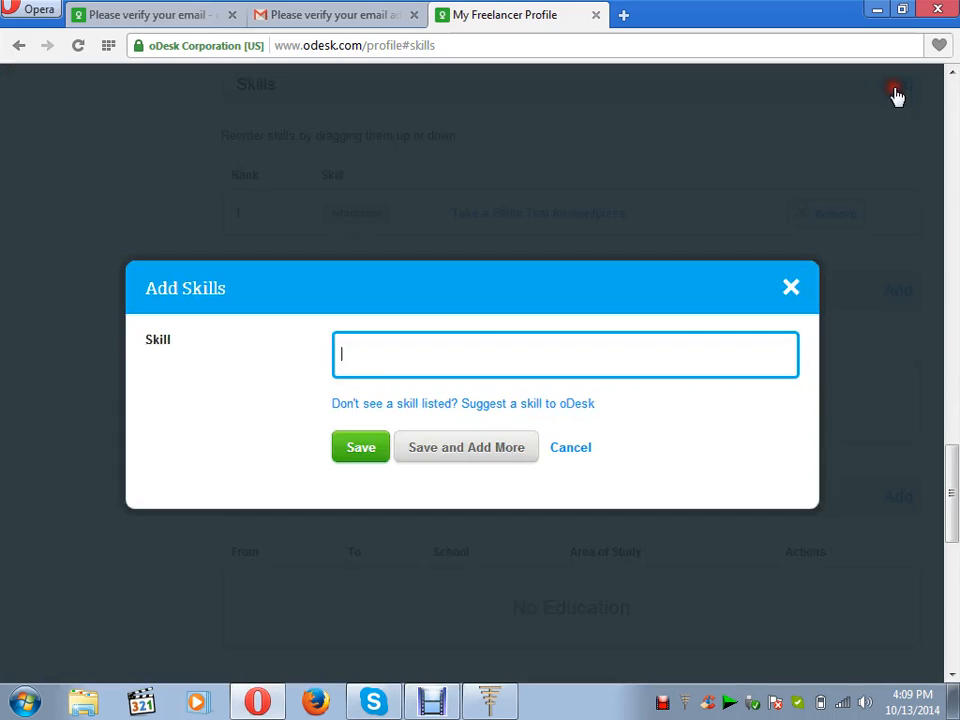
click(477, 355)
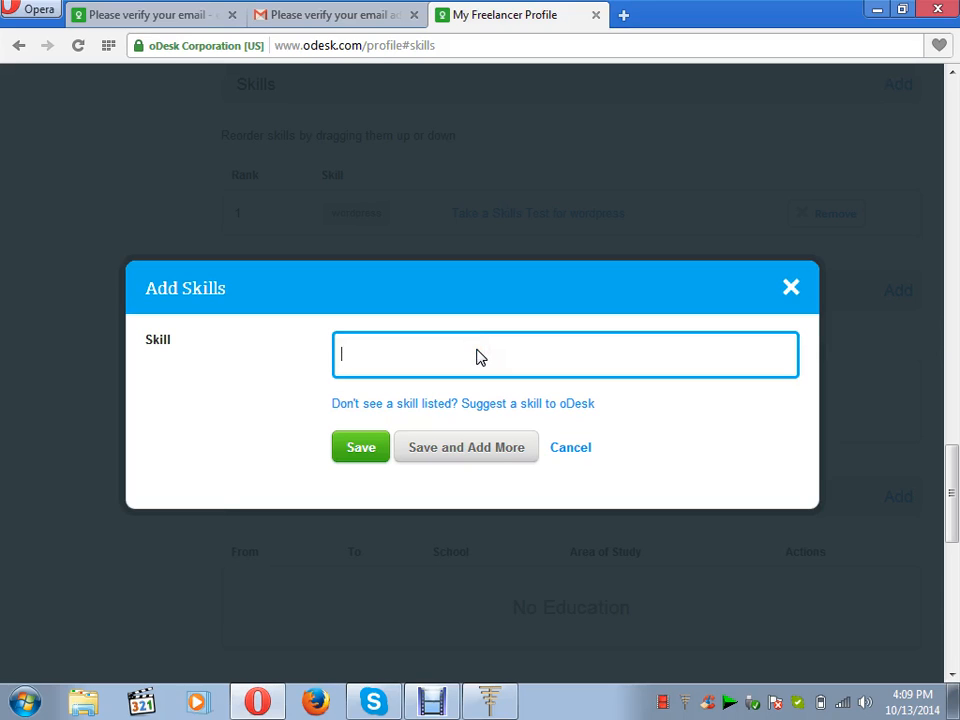
text(html)
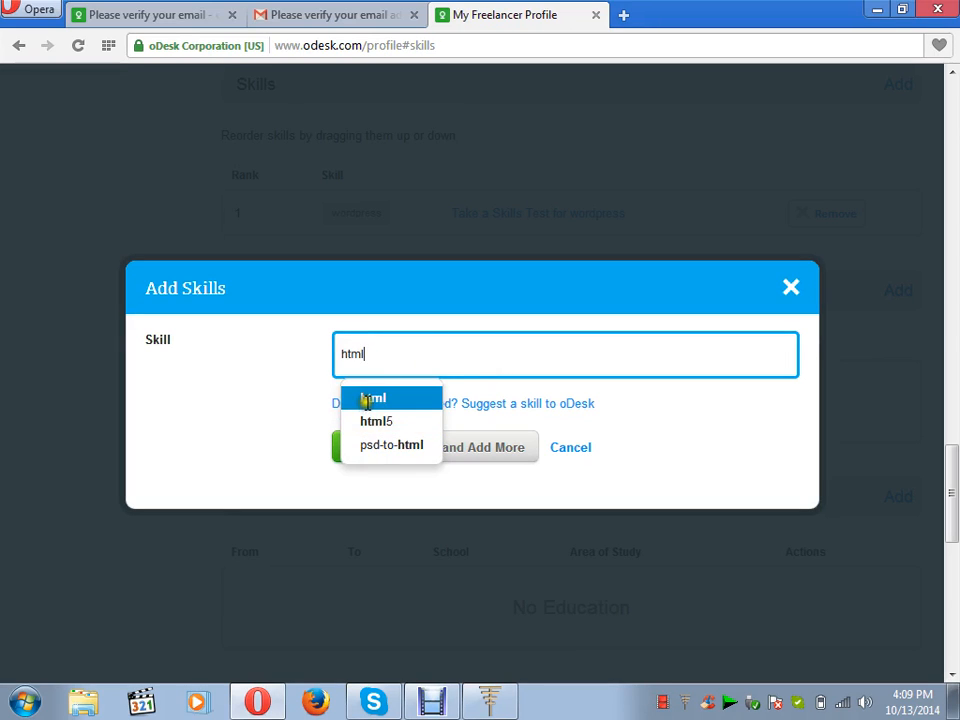
click(368, 400)
click(361, 452)
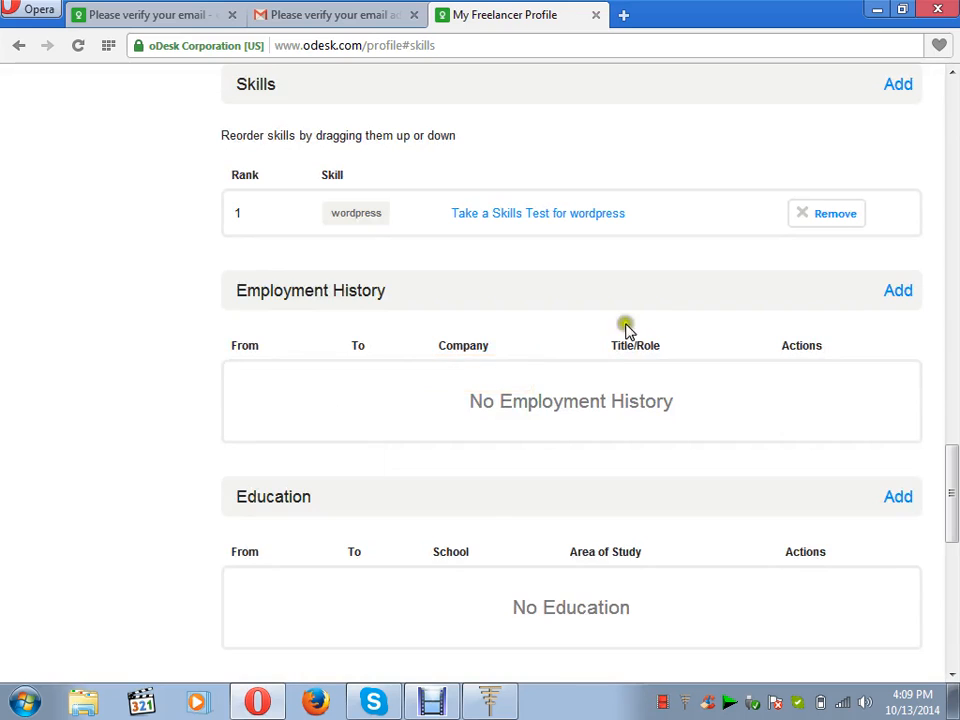
Add css as the third skill and scroll back to the top of the profile.
click(897, 88)
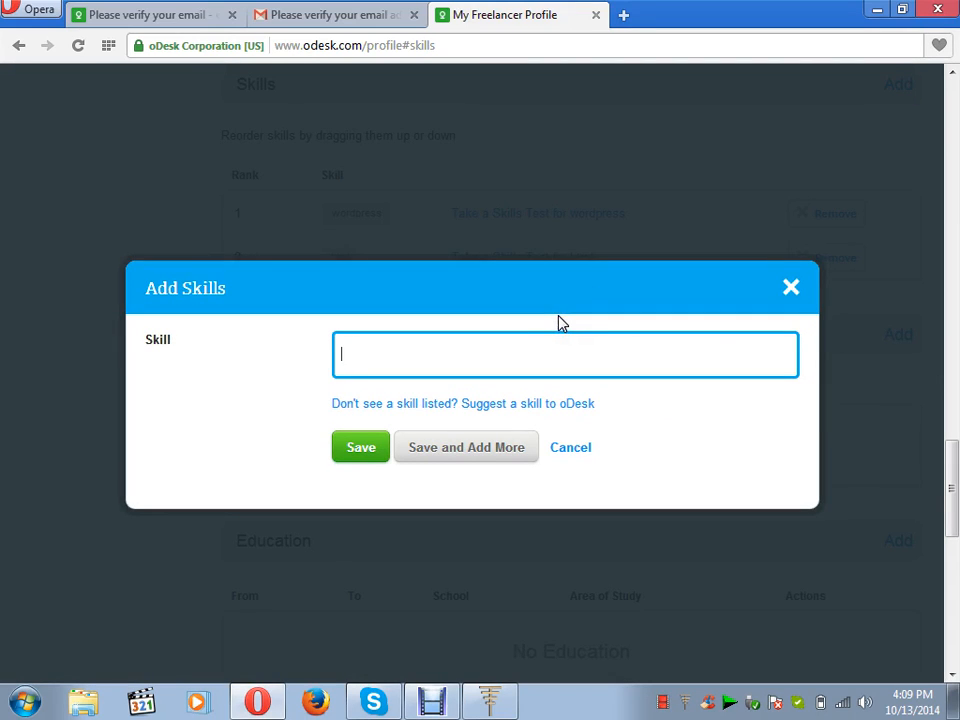
text(css)
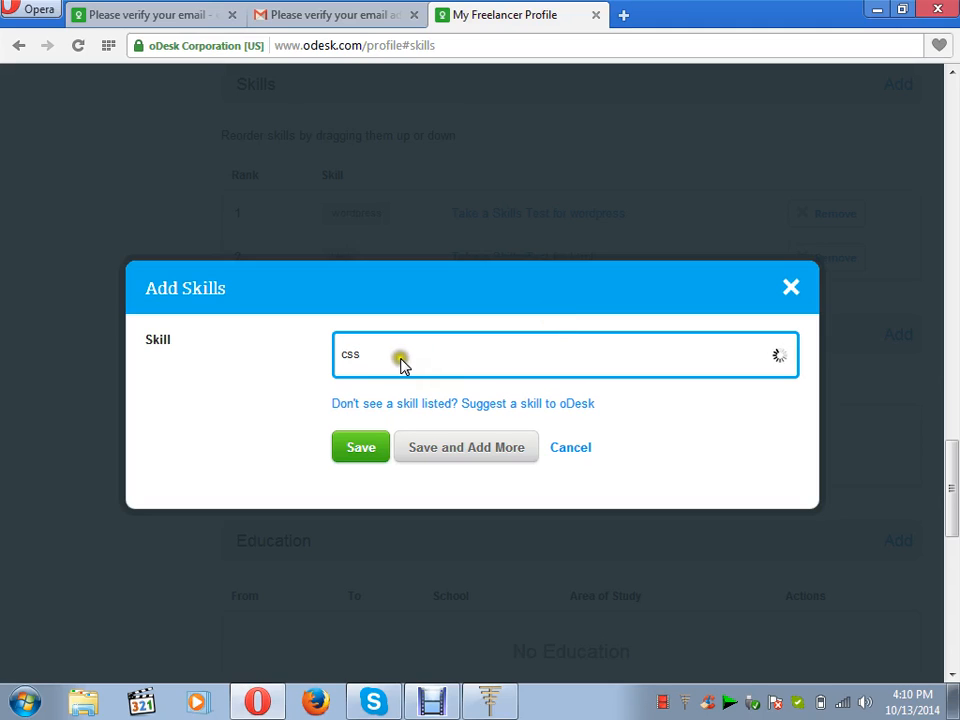
click(370, 406)
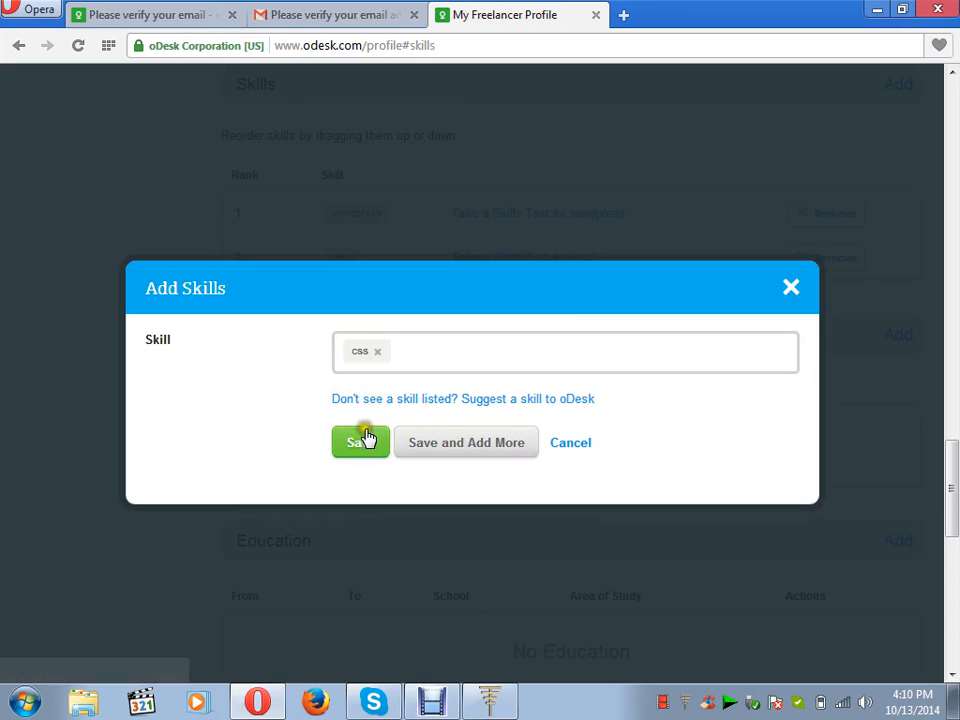
click(362, 443)
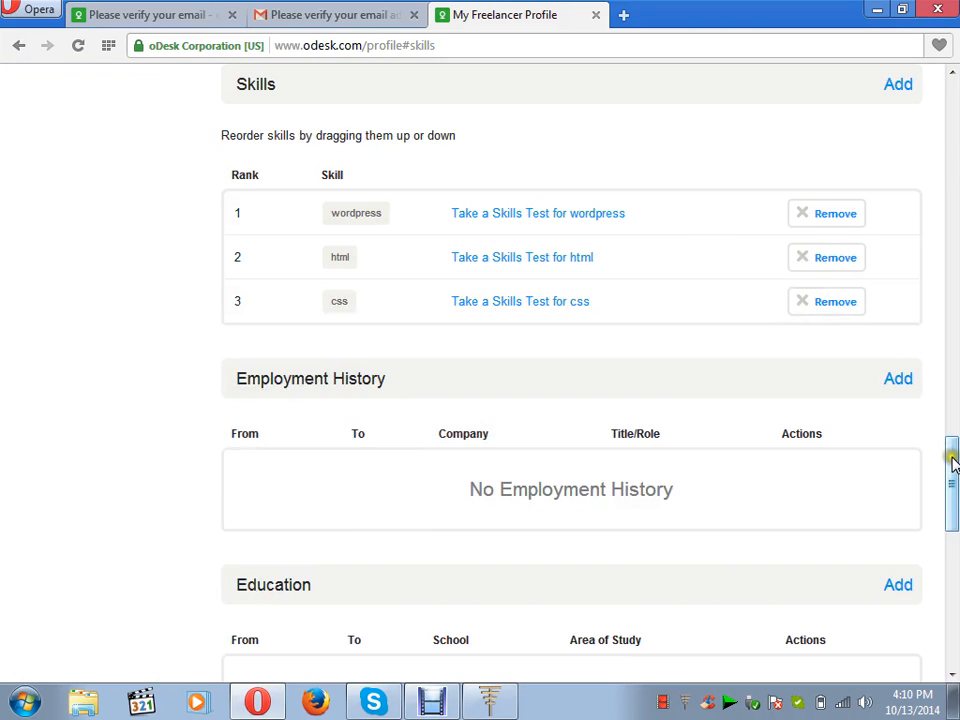
drag(953, 465, 943, 86)
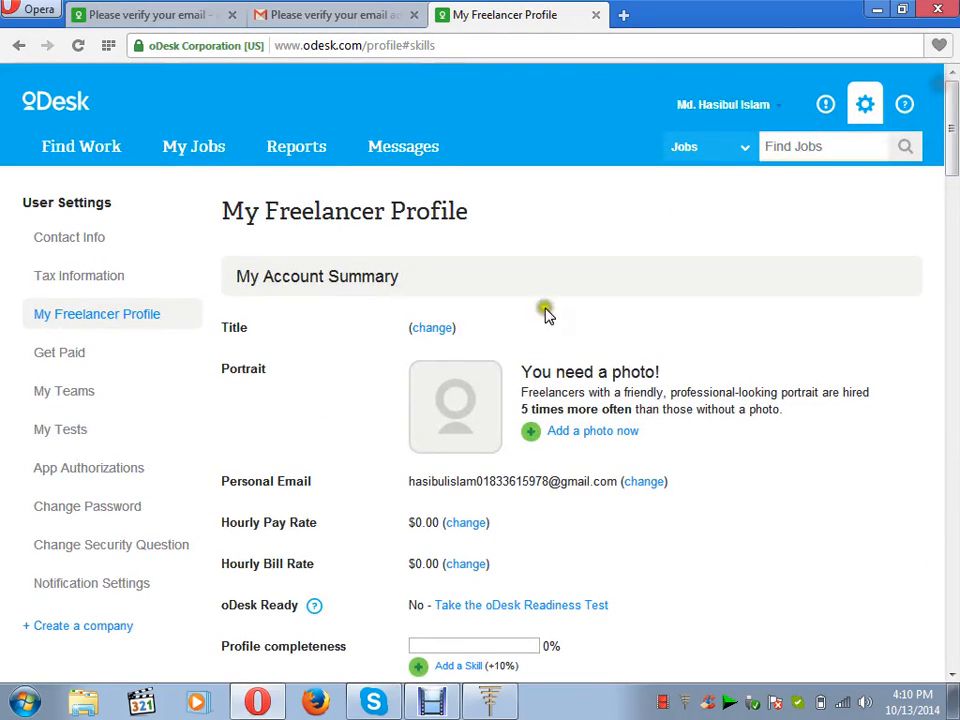
Show the full name and enter the profile title 'Wordpress Expert'.
click(437, 327)
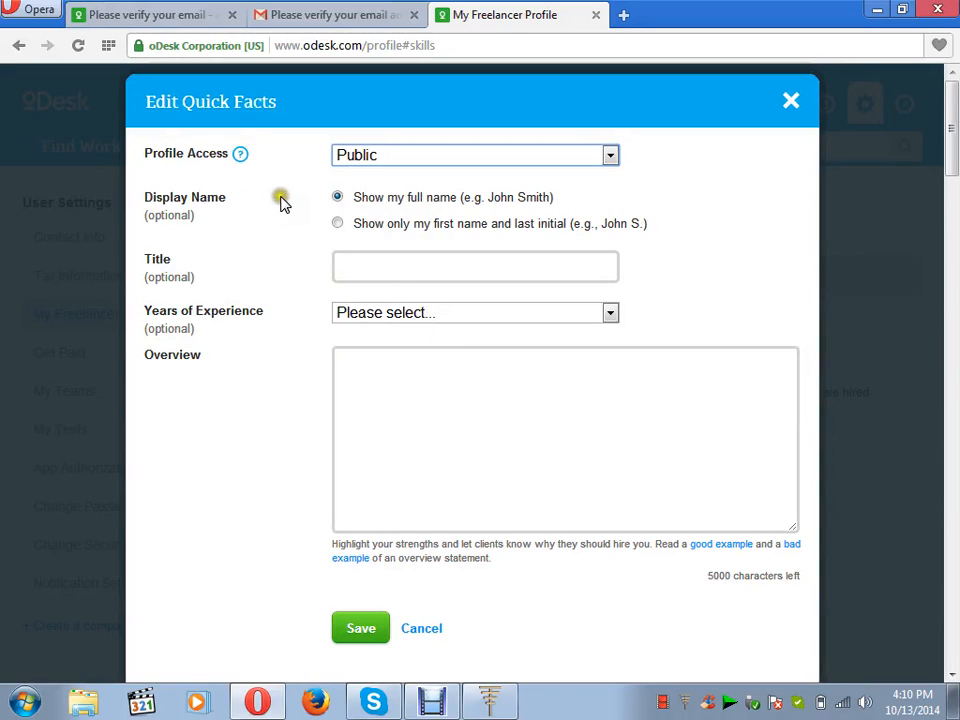
click(337, 195)
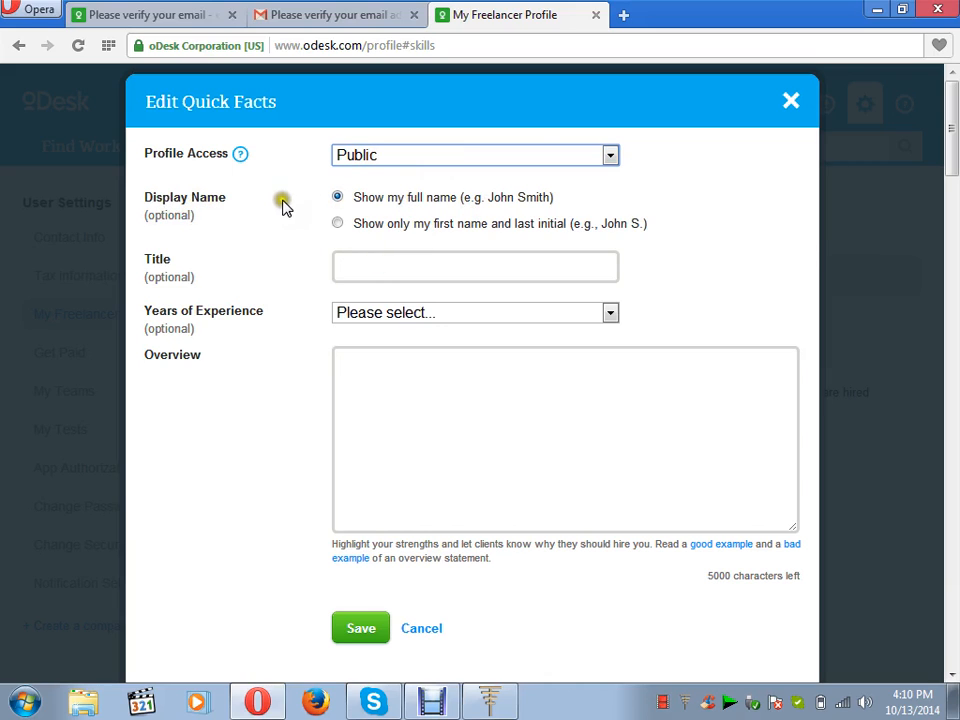
click(369, 264)
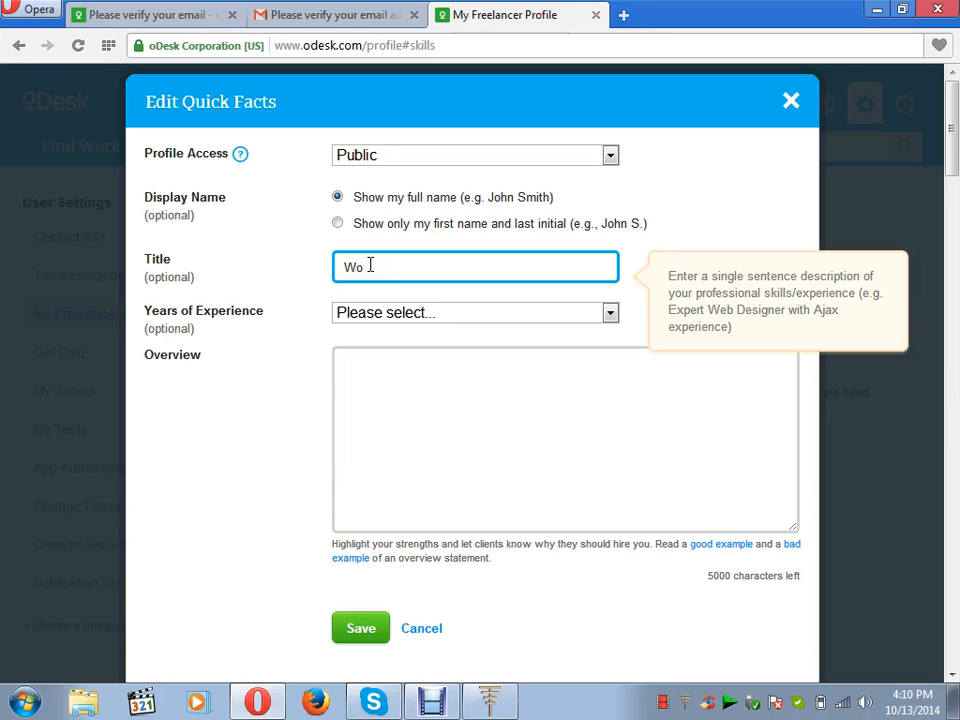
text(dpress E)
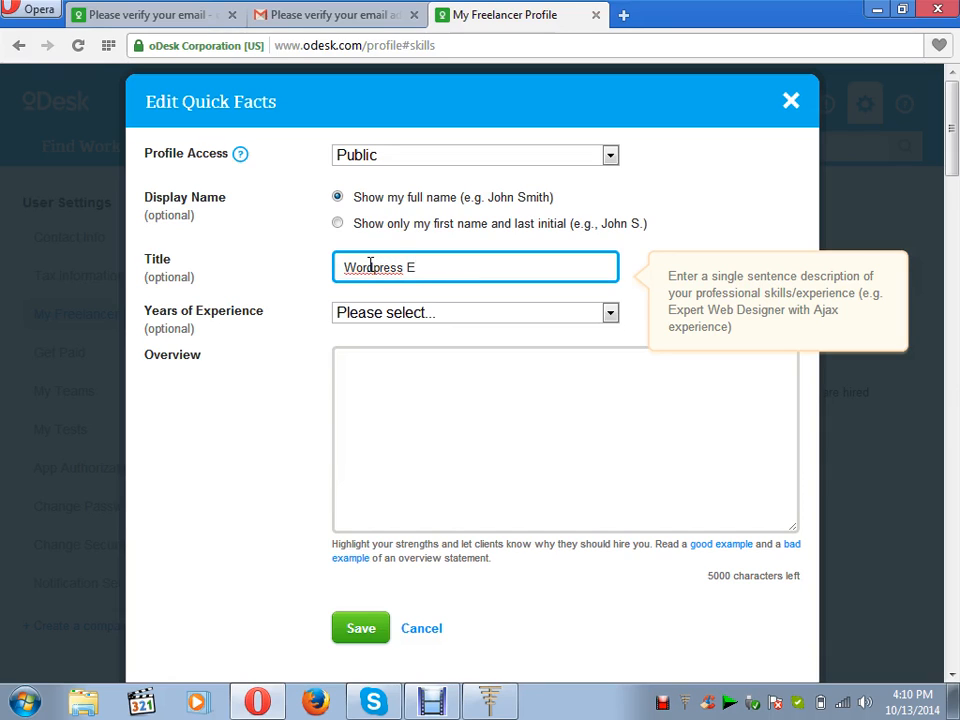
text(xpert)
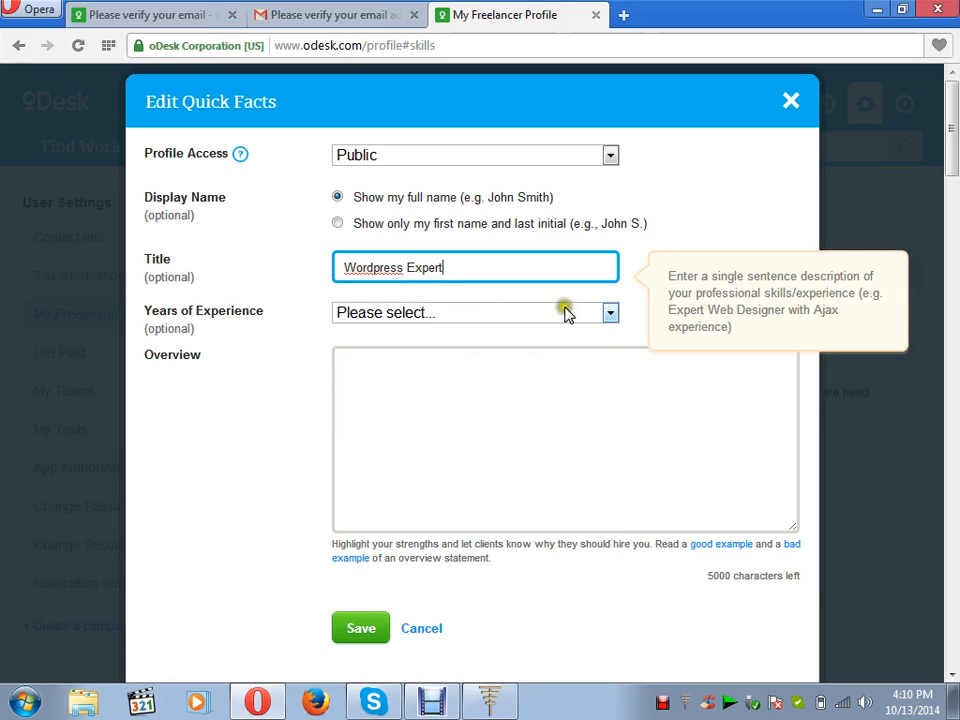
Set years of experience to 1 and minimize the browser window.
click(610, 313)
click(596, 357)
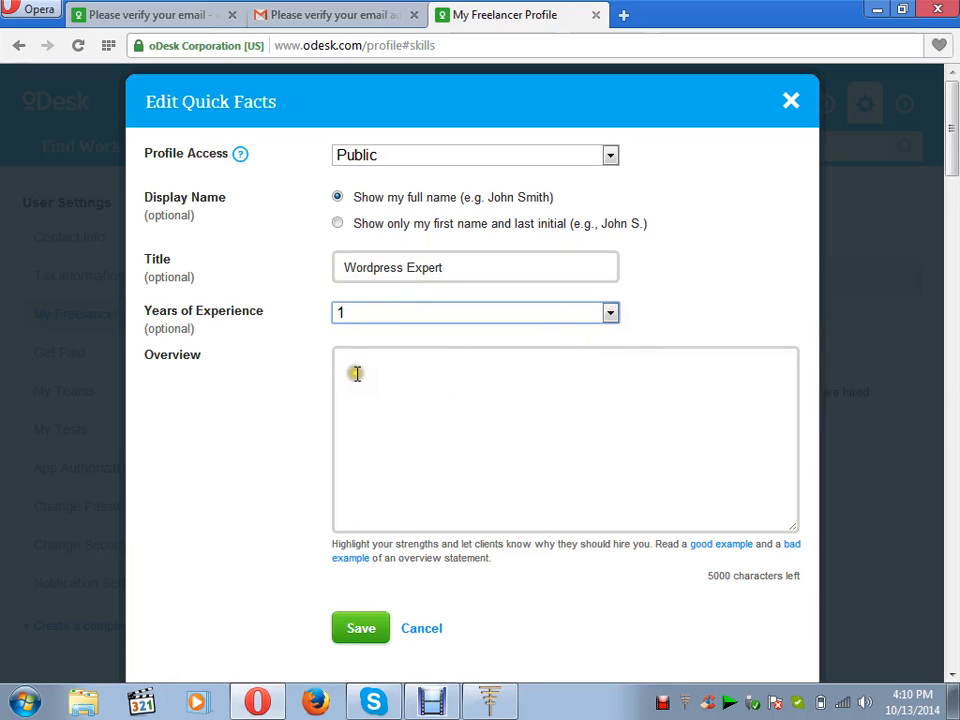
click(392, 390)
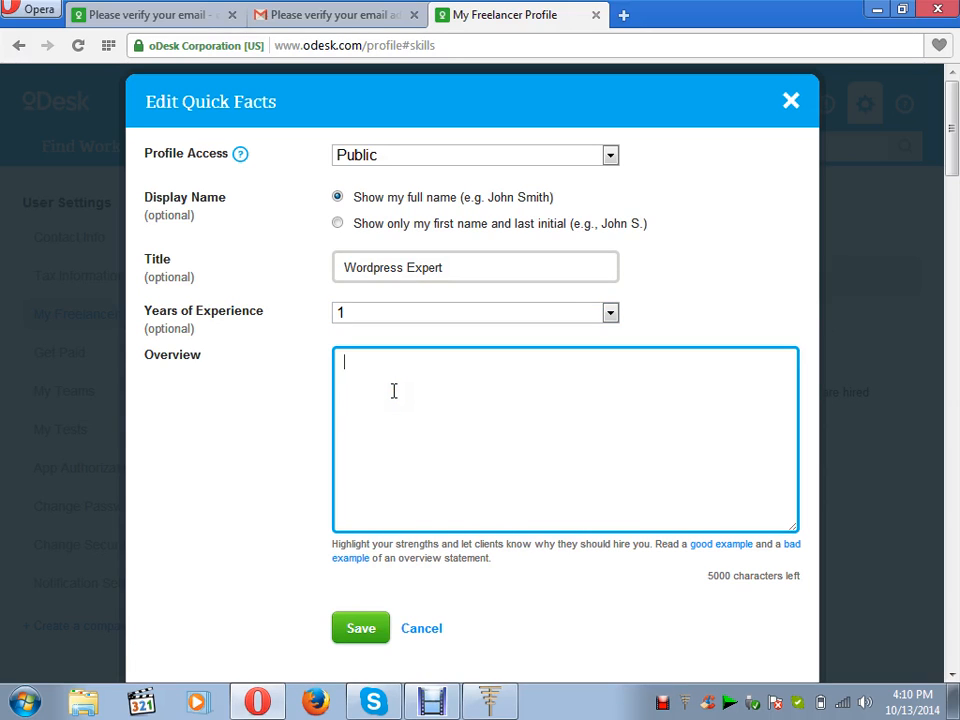
click(873, 12)
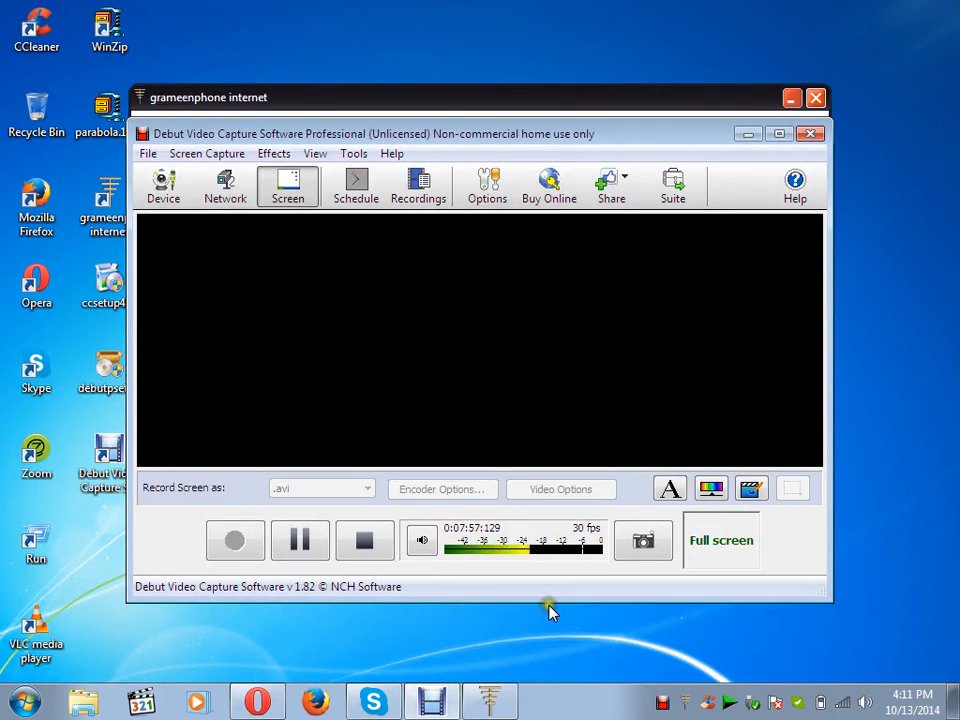
Restore the Opera window showing the Edit Quick Facts form from the taskbar.
click(258, 702)
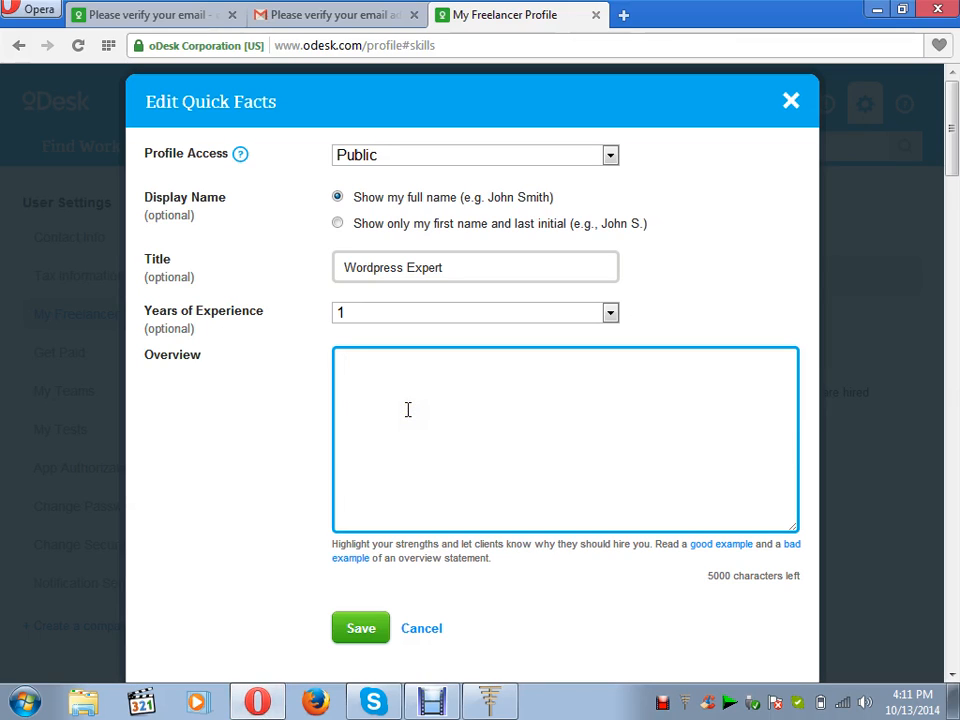
Write the Overview: high experience in webdesign using wordpress, more than 50 wordpress sites built.
text(I)
text( am)
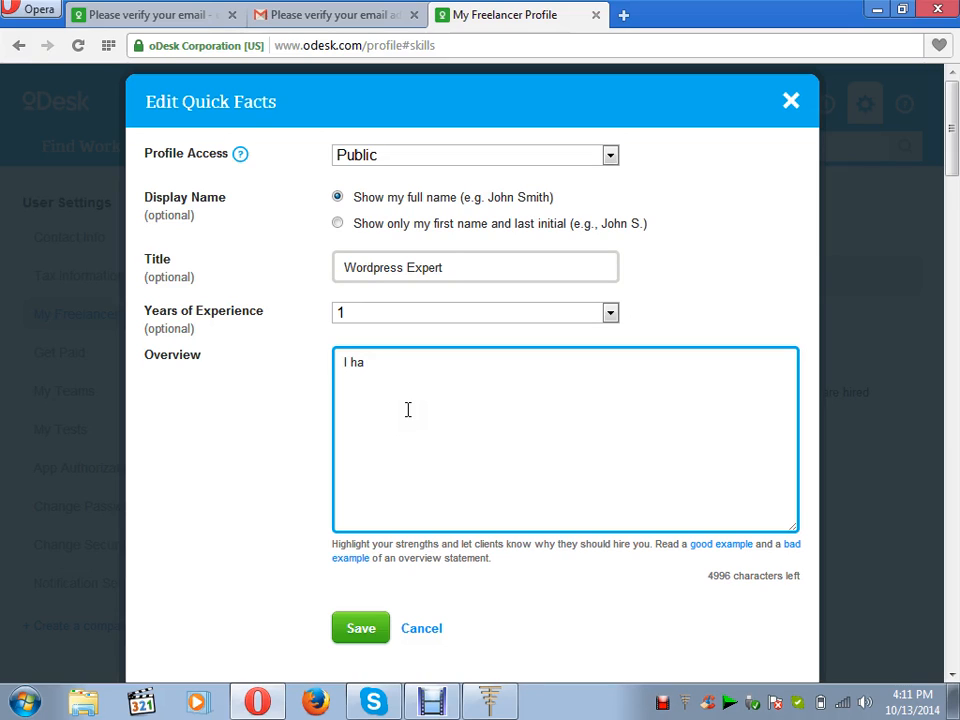
text(high experenc)
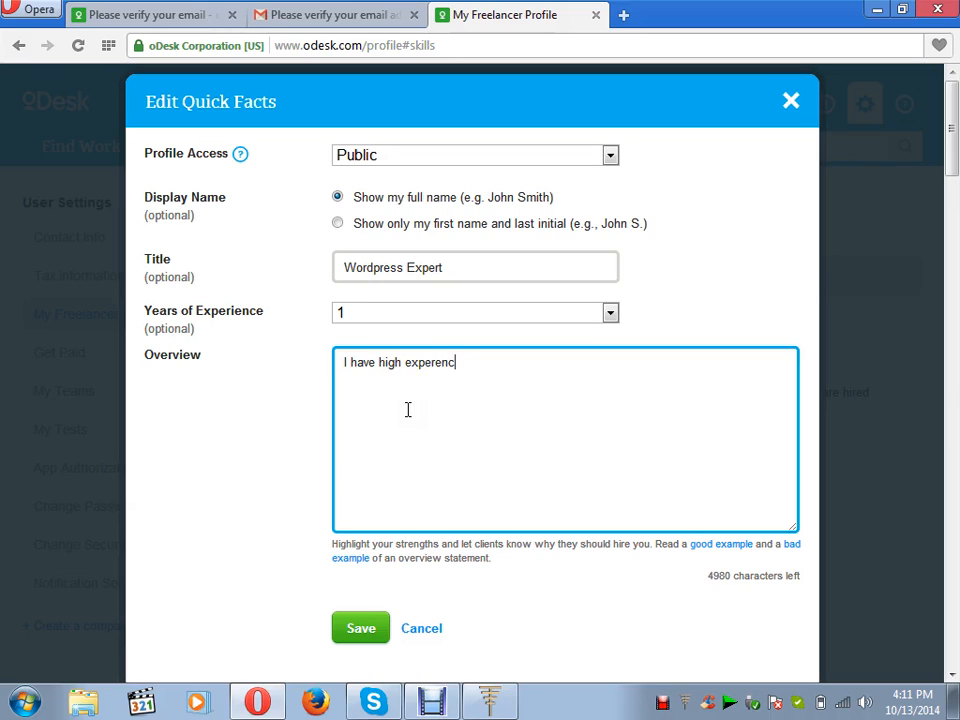
text(e in w)
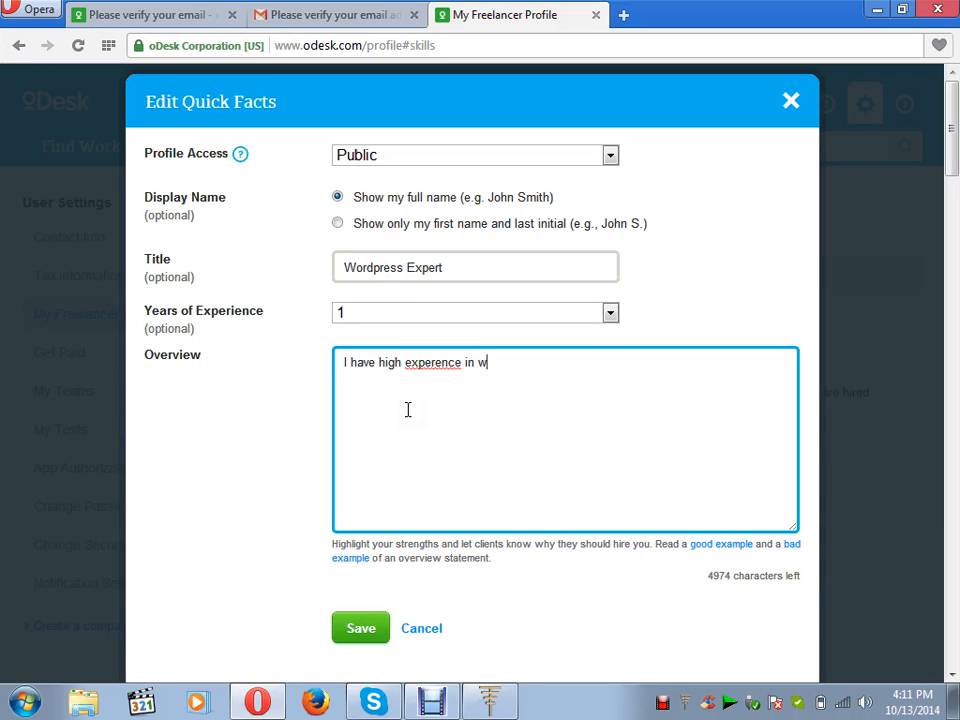
text(or)
key(BackSpace)
key(BackSpace)
text(bdesi)
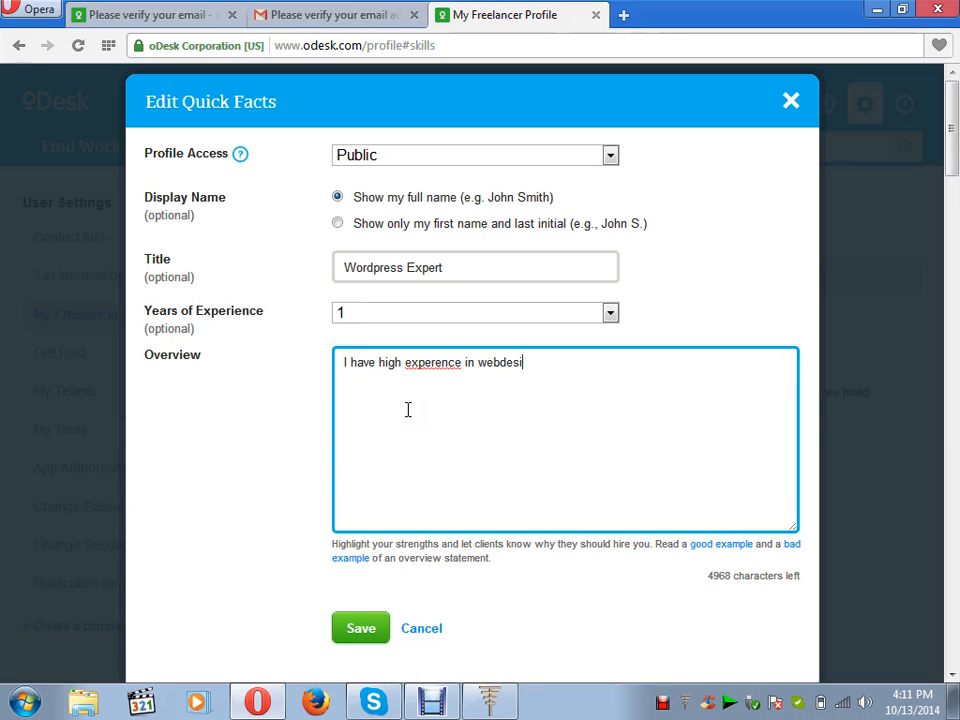
text(gn unging)
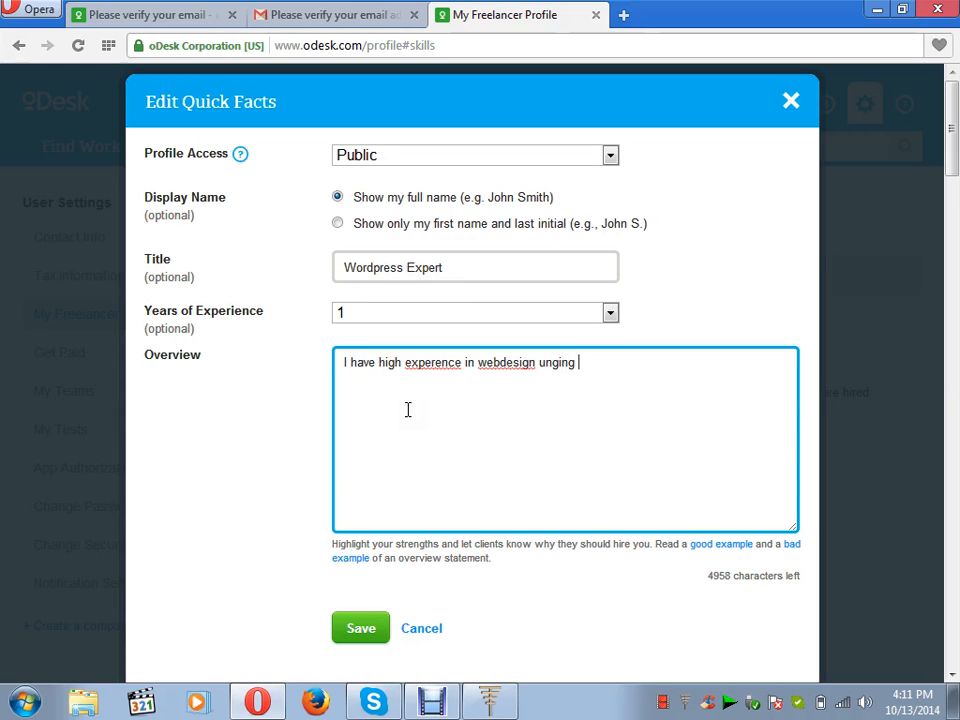
key(BackSpace)
key(BackSpace)
key(BackSpace)
key(BackSpace)
key(BackSpace)
text(sing wordpress)
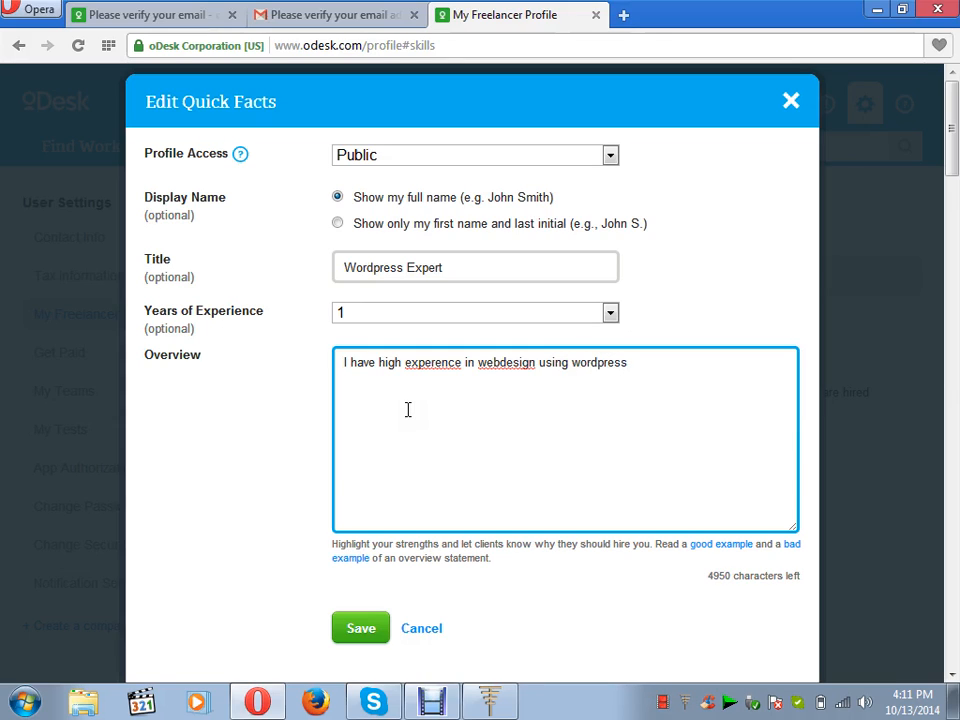
text(. I work more )
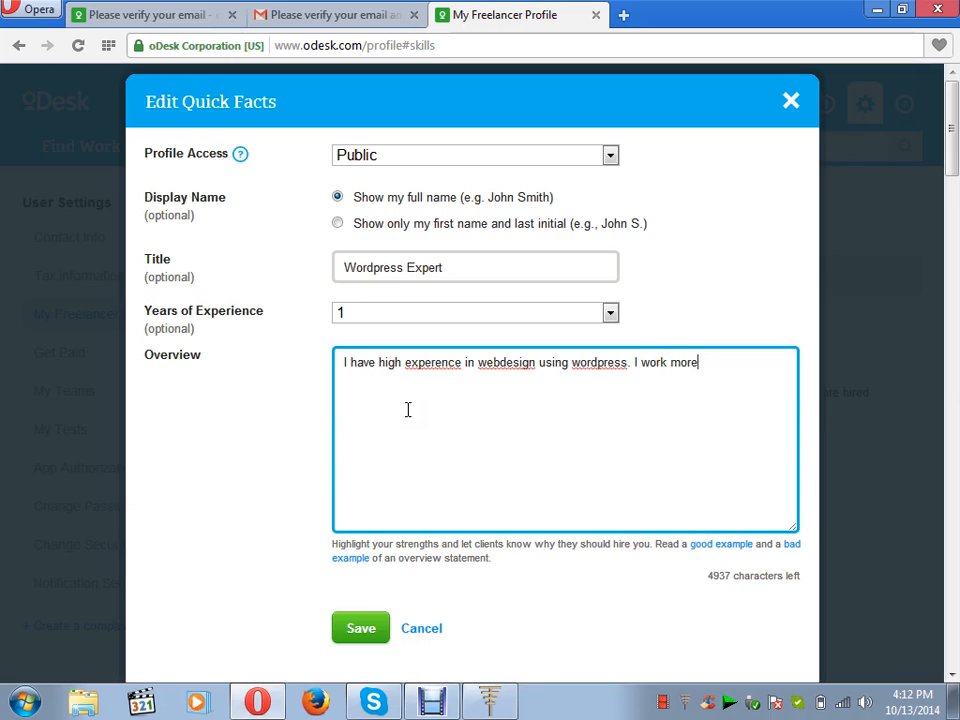
text(that 50 wordpre)
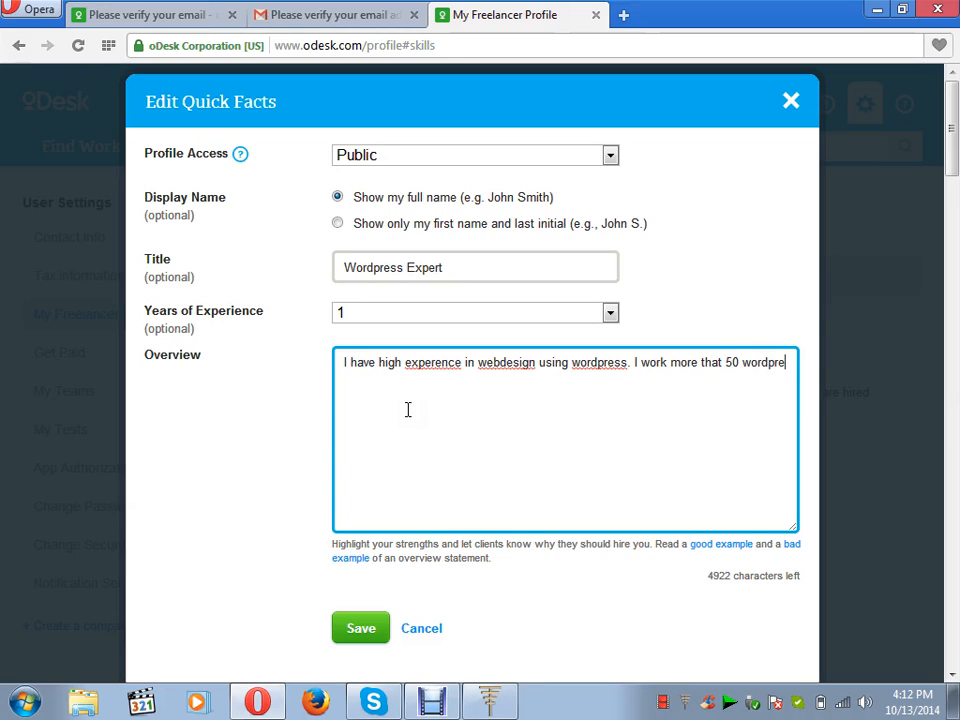
text(ss s)
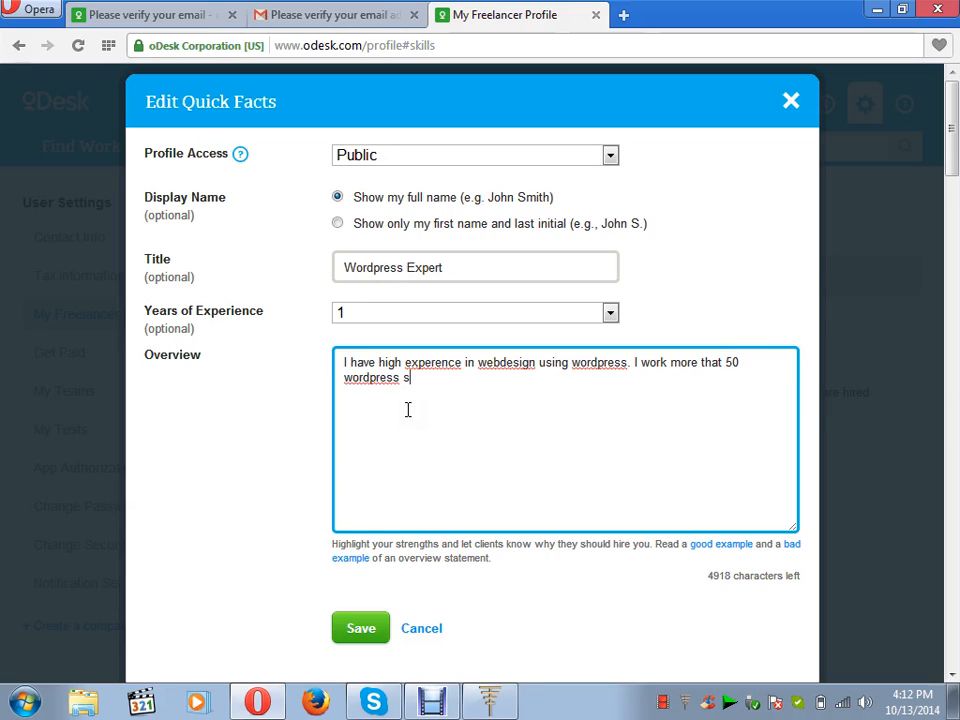
text(ite )
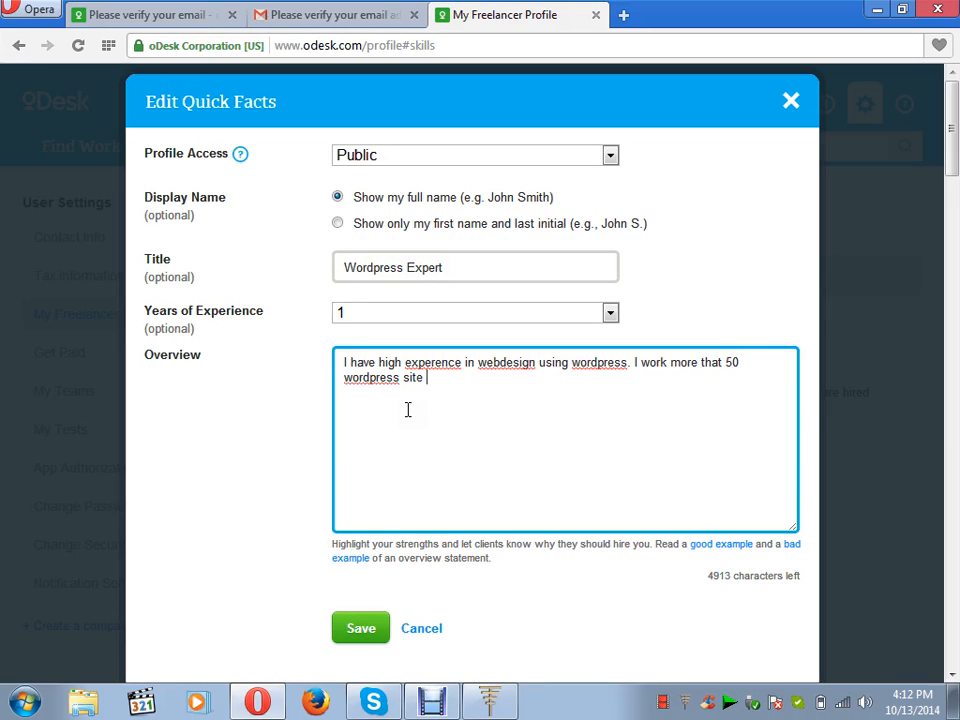
text(from begi)
text(n)
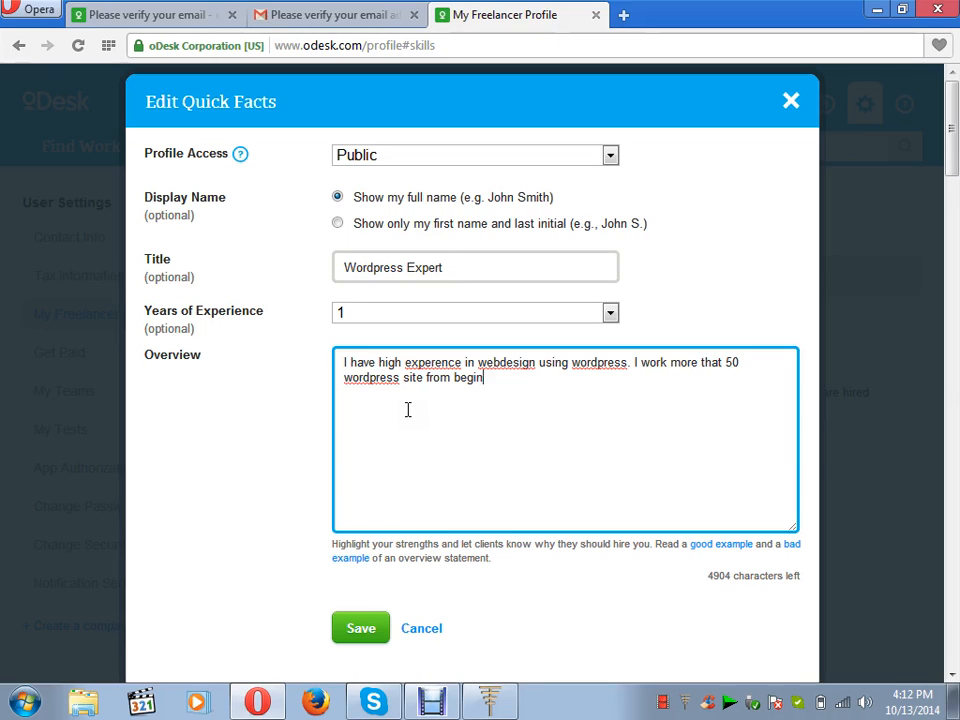
text(ning to high final)
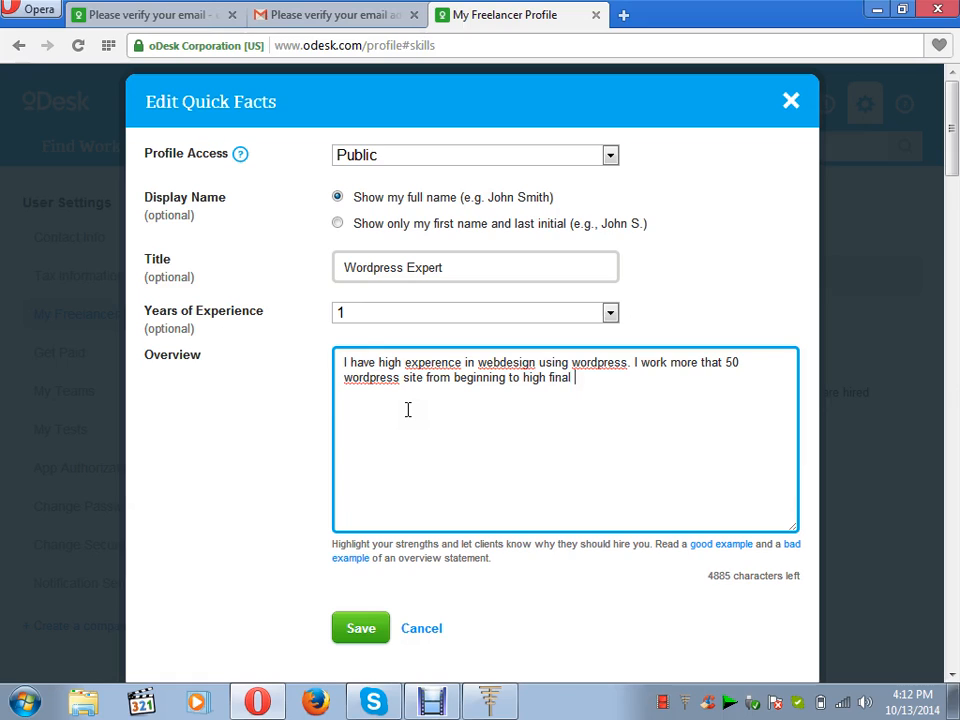
text( customization)
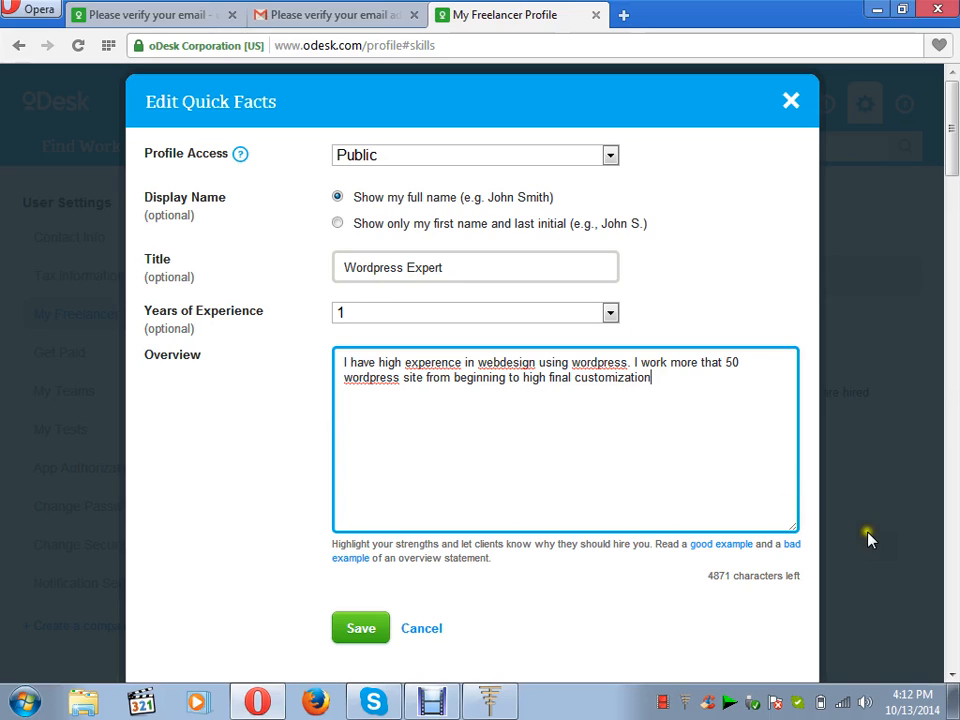
Split 'webdesign' into 'web design', correct 'experence' to 'experience', and save the quick facts.
scroll(950, 668, down, 1)
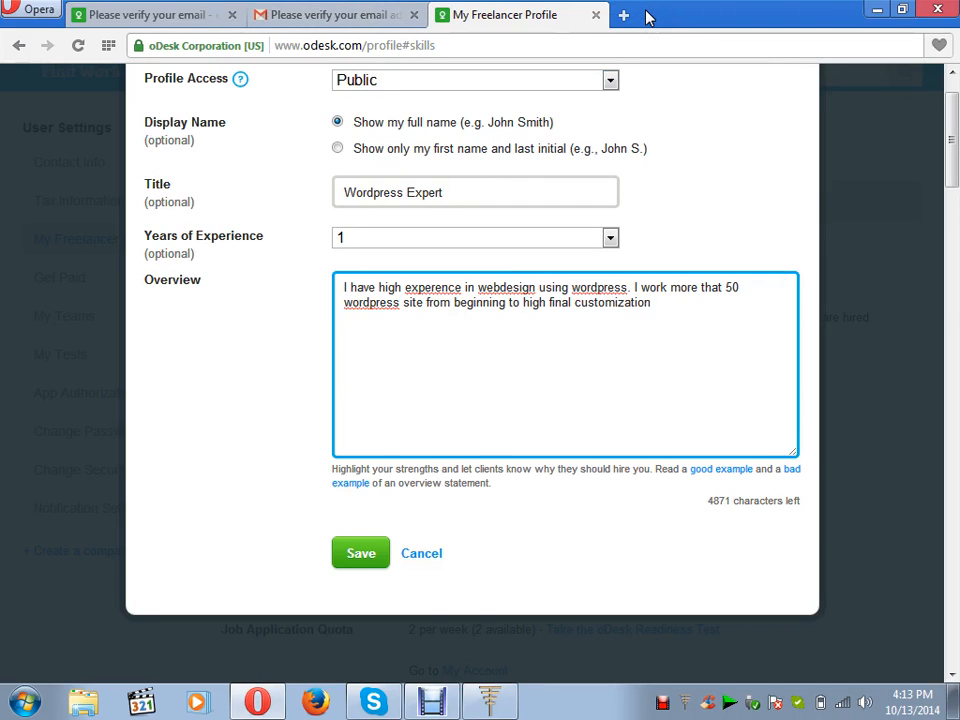
click(502, 287)
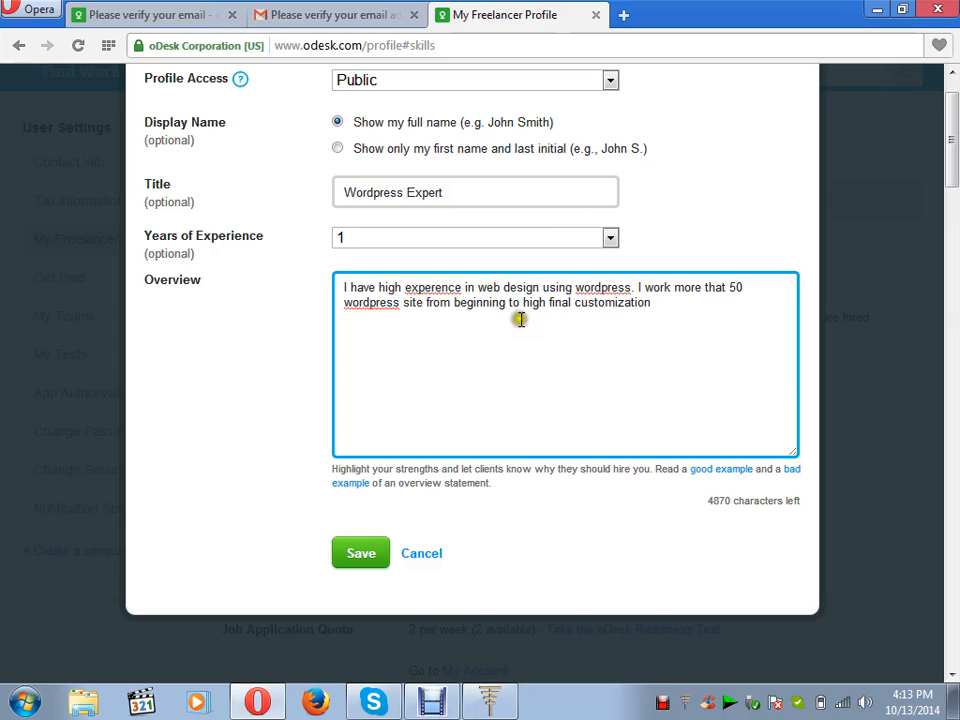
click(441, 287)
right_click(441, 287)
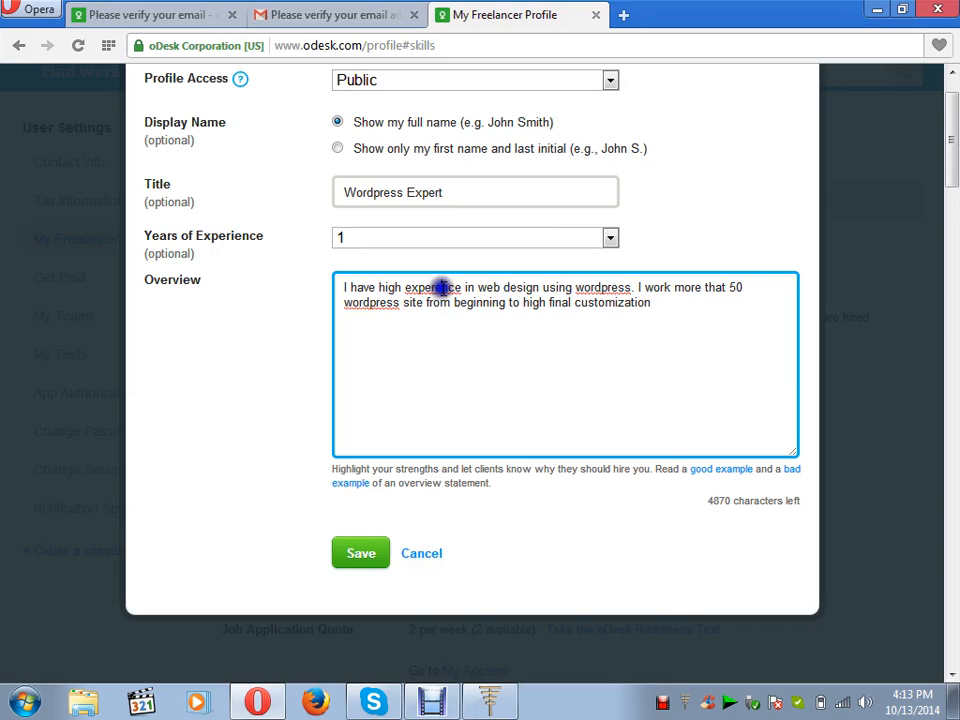
click(482, 301)
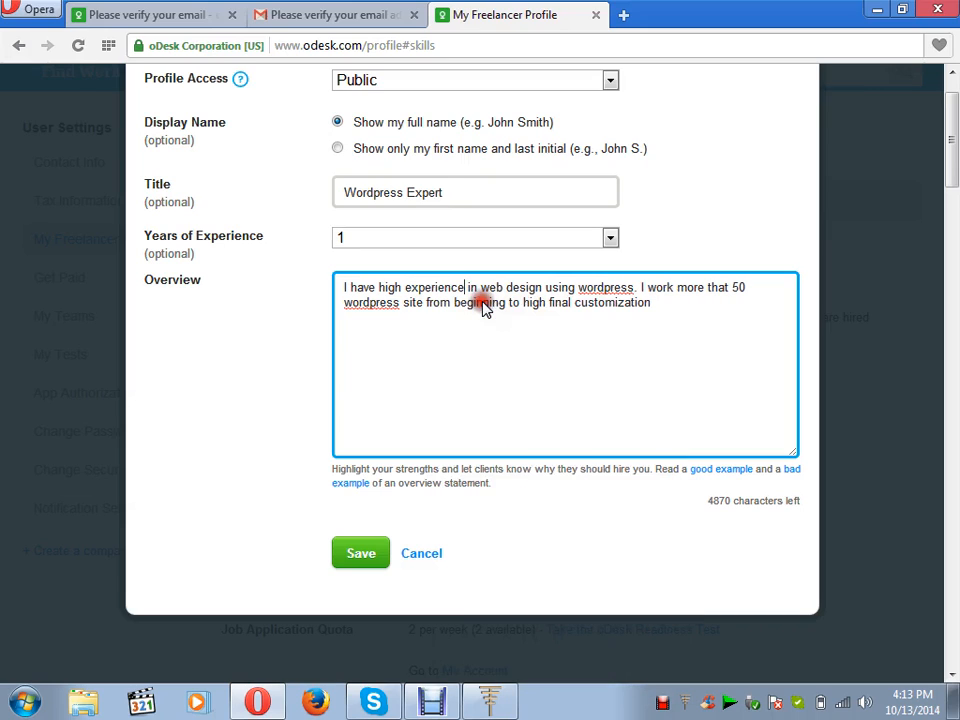
click(364, 557)
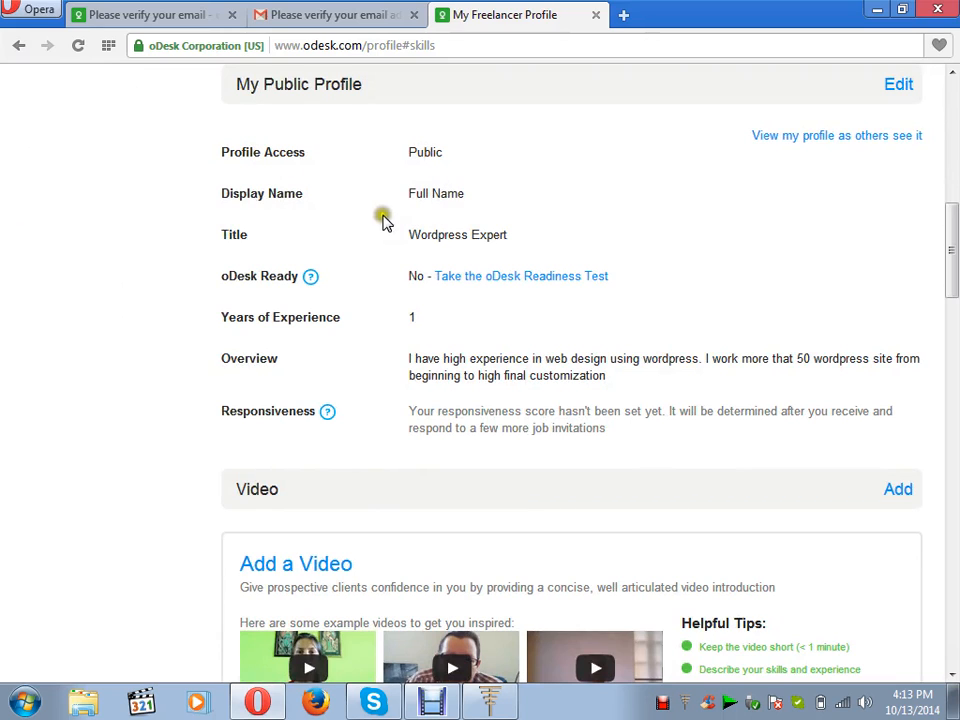
click(895, 86)
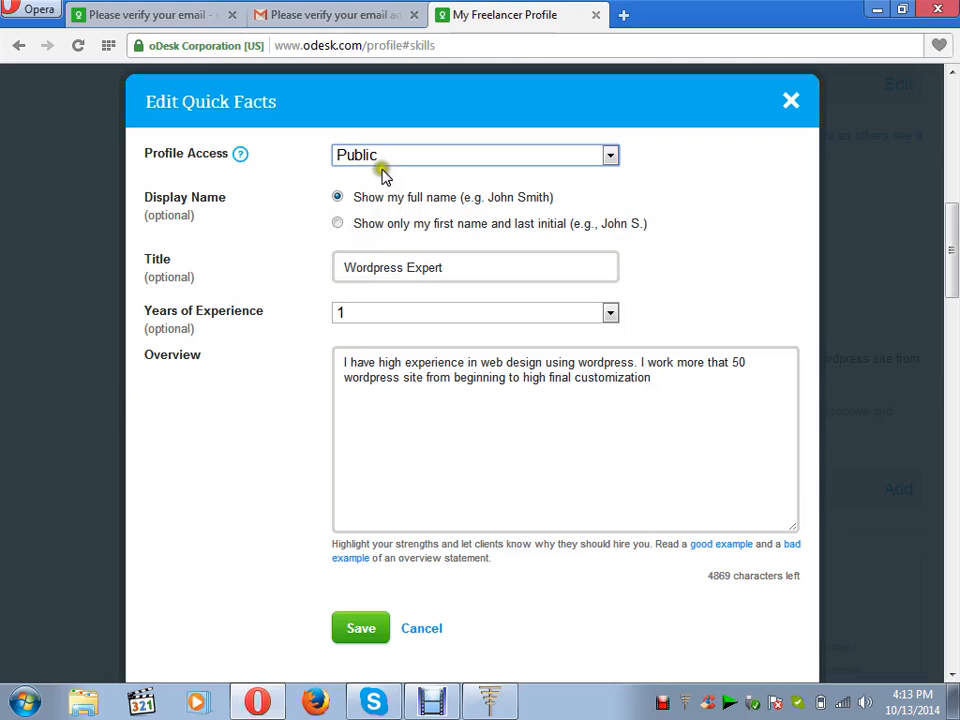
click(609, 156)
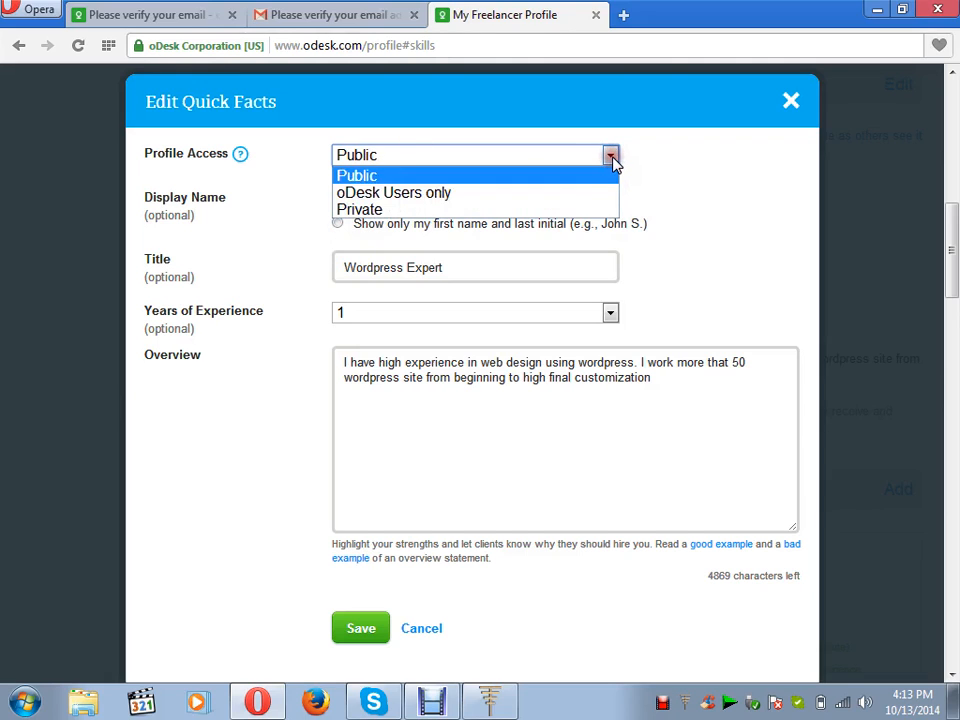
click(613, 160)
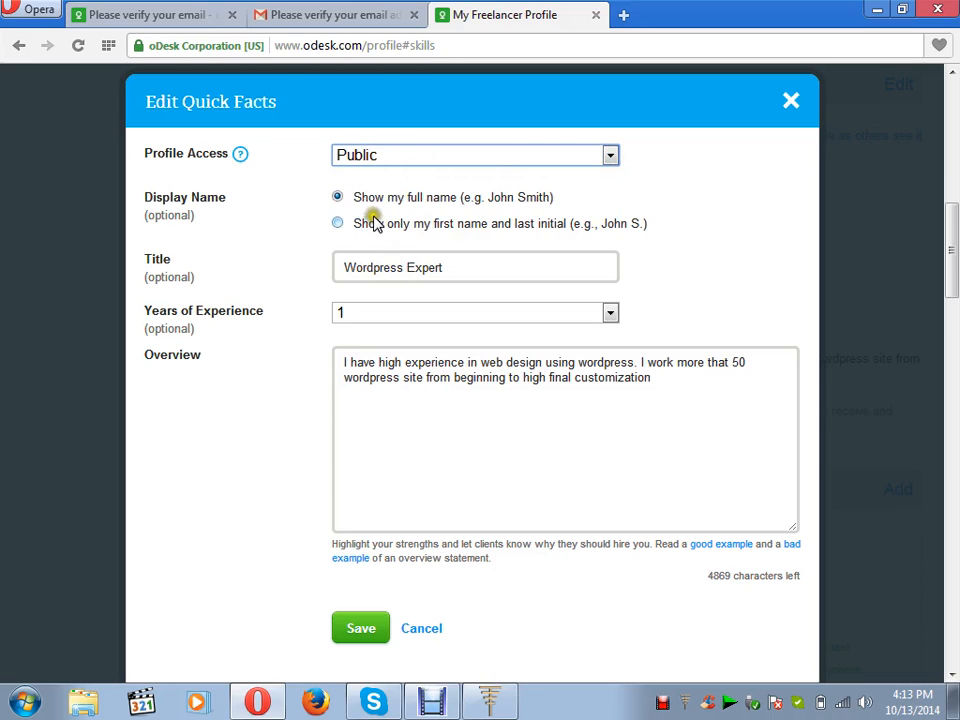
click(338, 226)
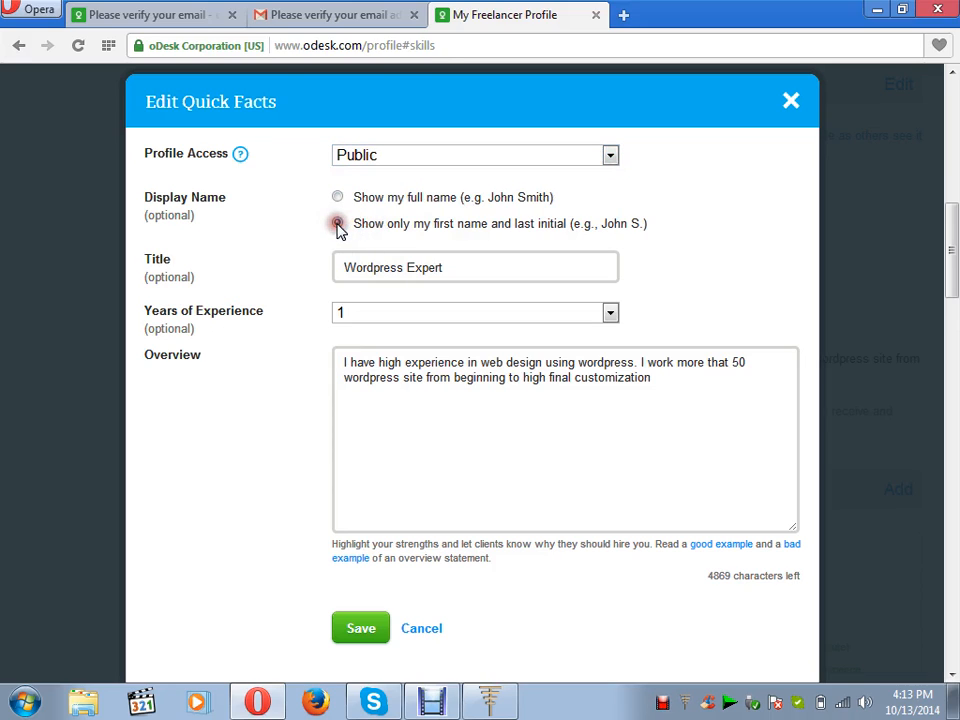
click(339, 198)
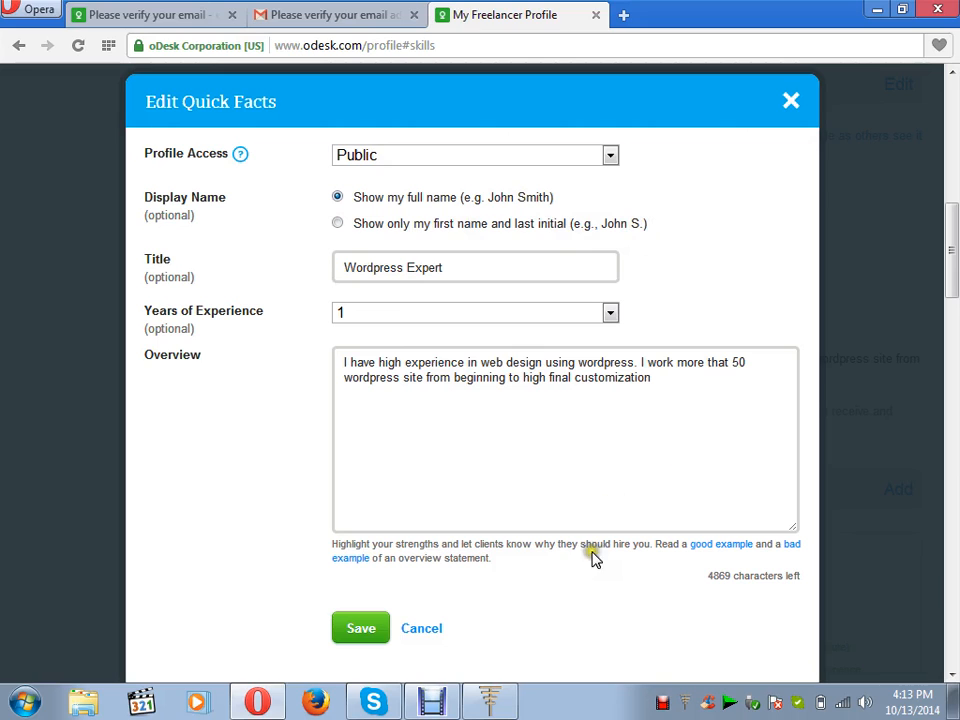
click(954, 677)
click(377, 516)
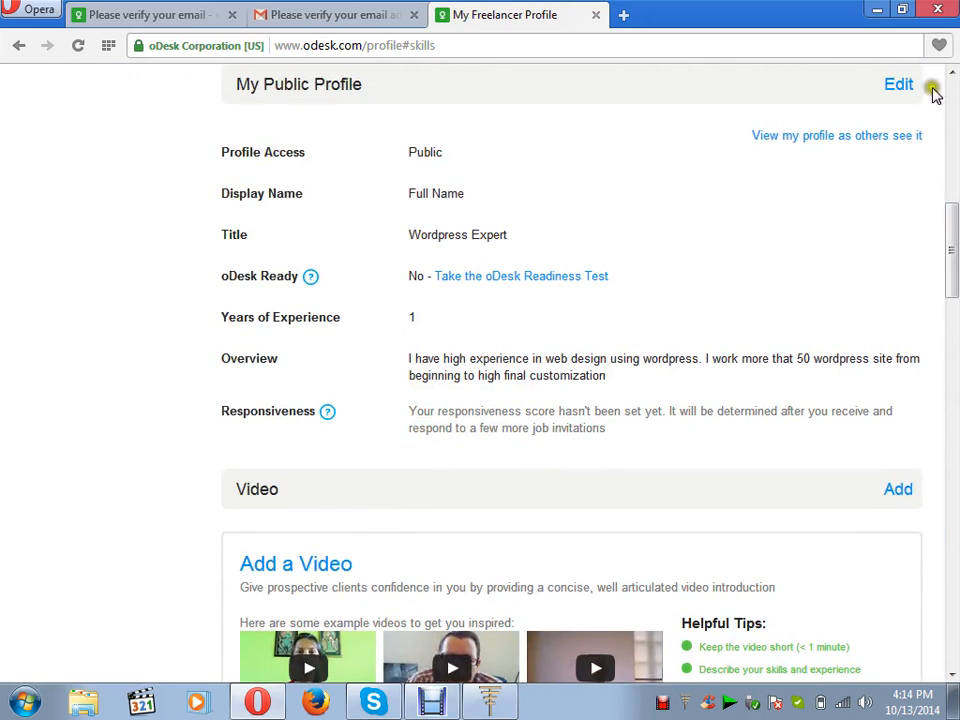
Add English at Fluent proficiency in the profile's Languages section.
click(951, 677)
click(951, 677)
click(951, 677)
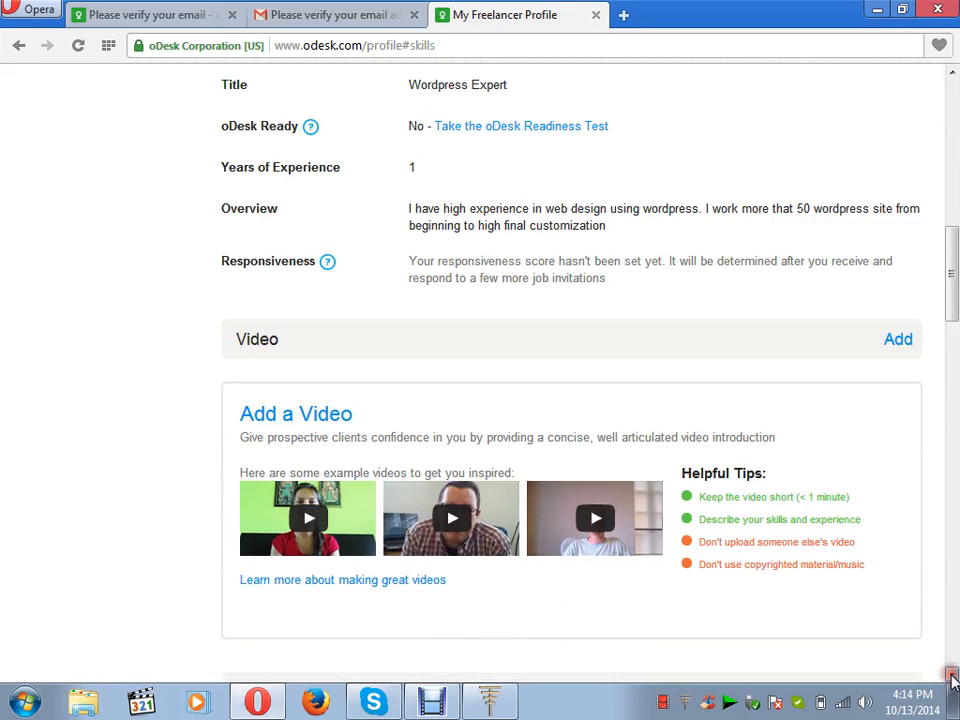
click(951, 677)
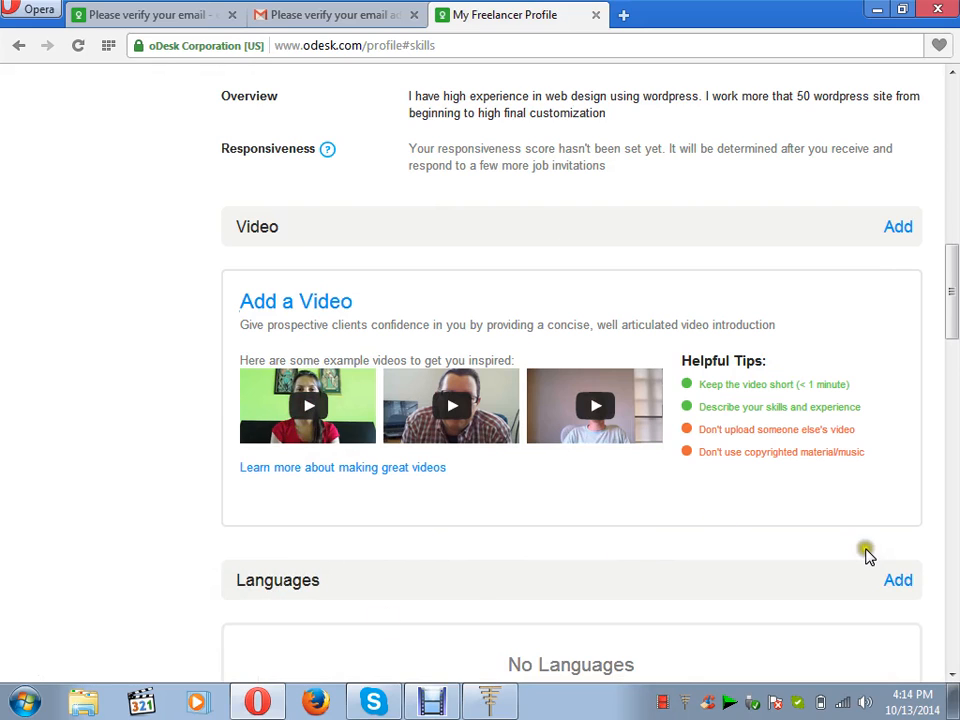
click(951, 673)
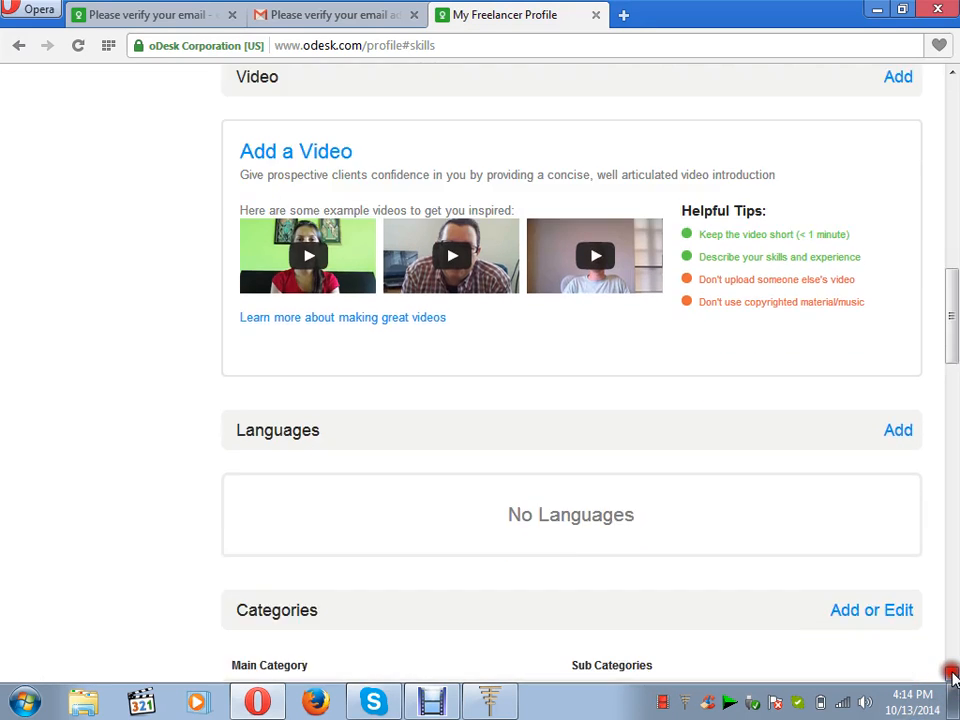
click(951, 673)
click(951, 673)
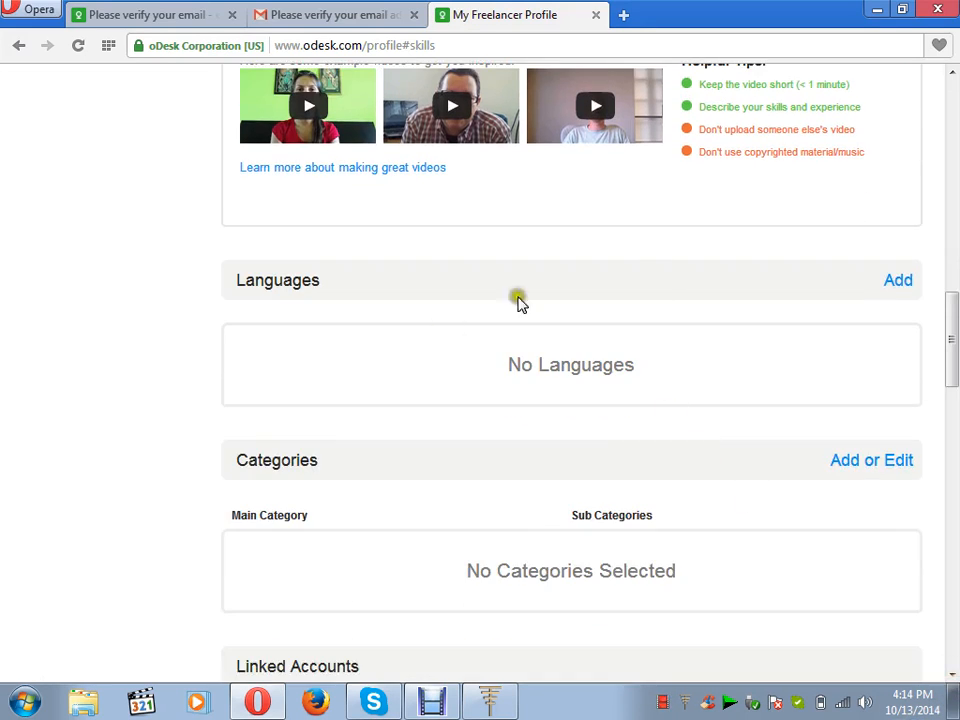
click(899, 285)
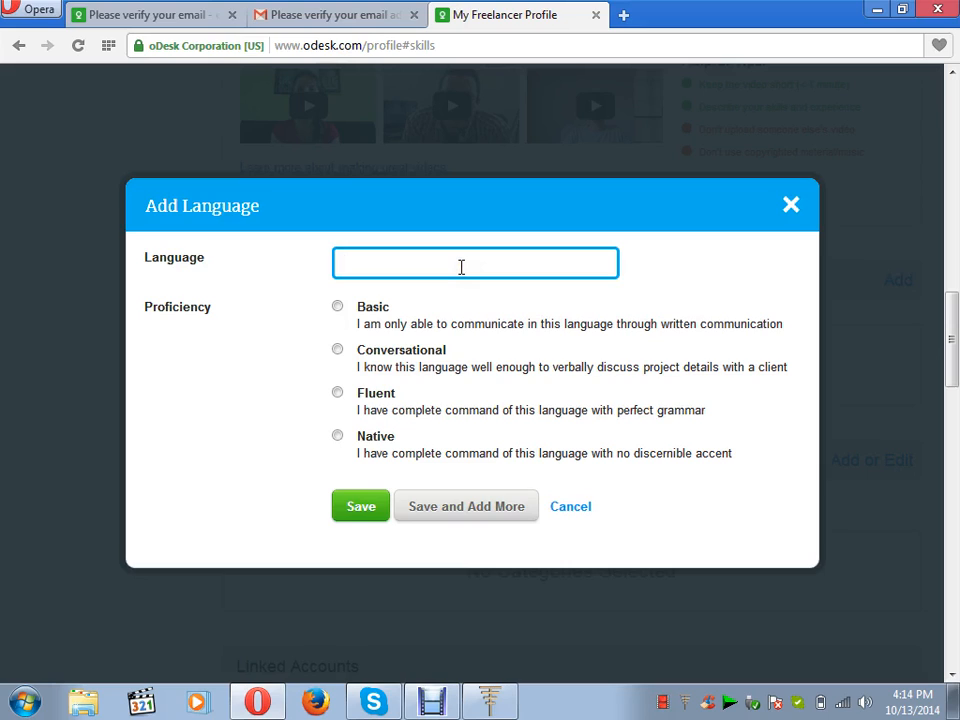
text(English)
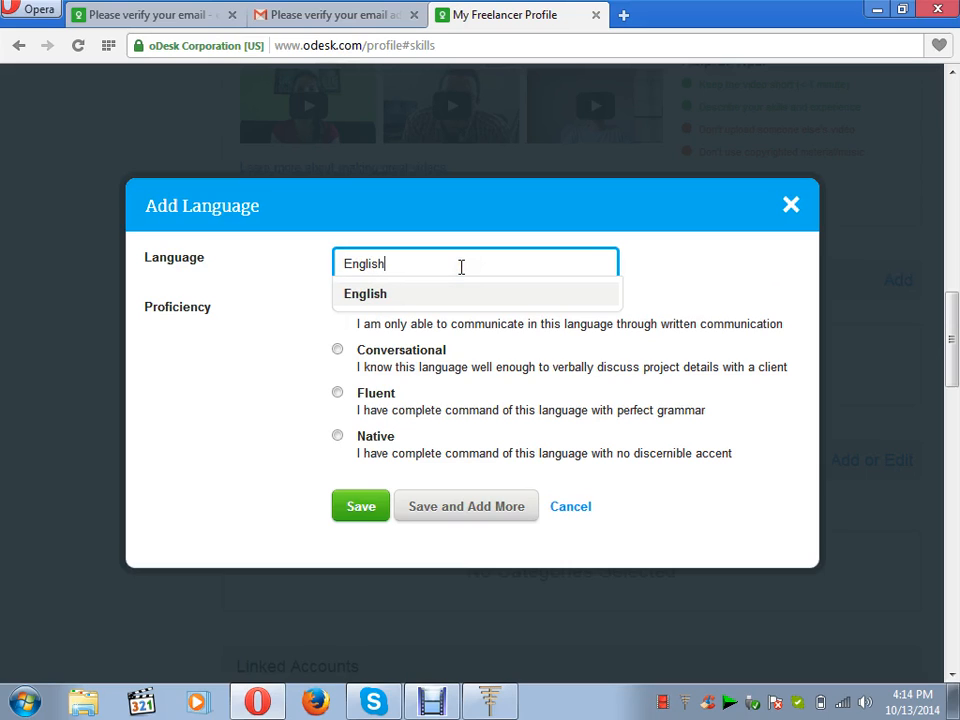
click(338, 393)
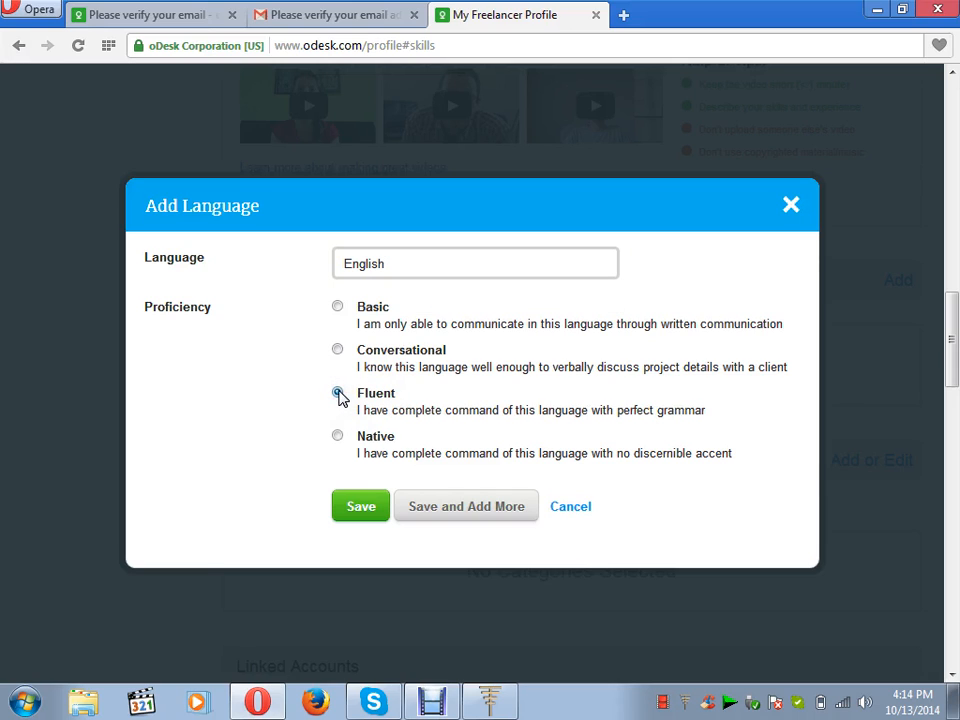
click(360, 507)
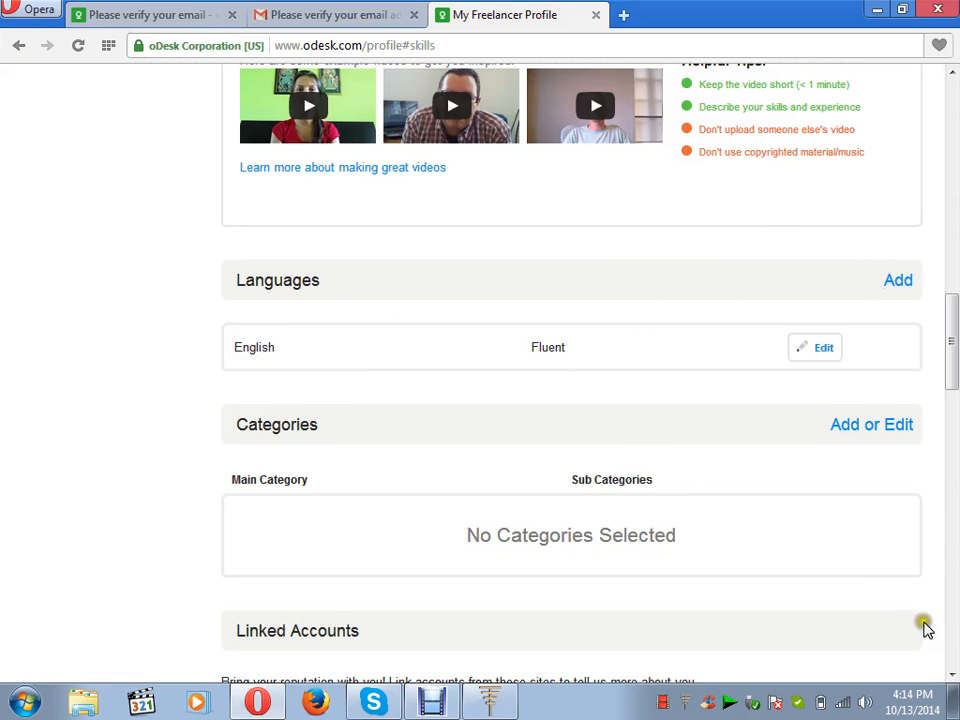
click(952, 675)
click(952, 675)
Tick Web Design, Web Programming, Ecommerce, UI Design and Website Project Management categories.
click(952, 675)
click(952, 675)
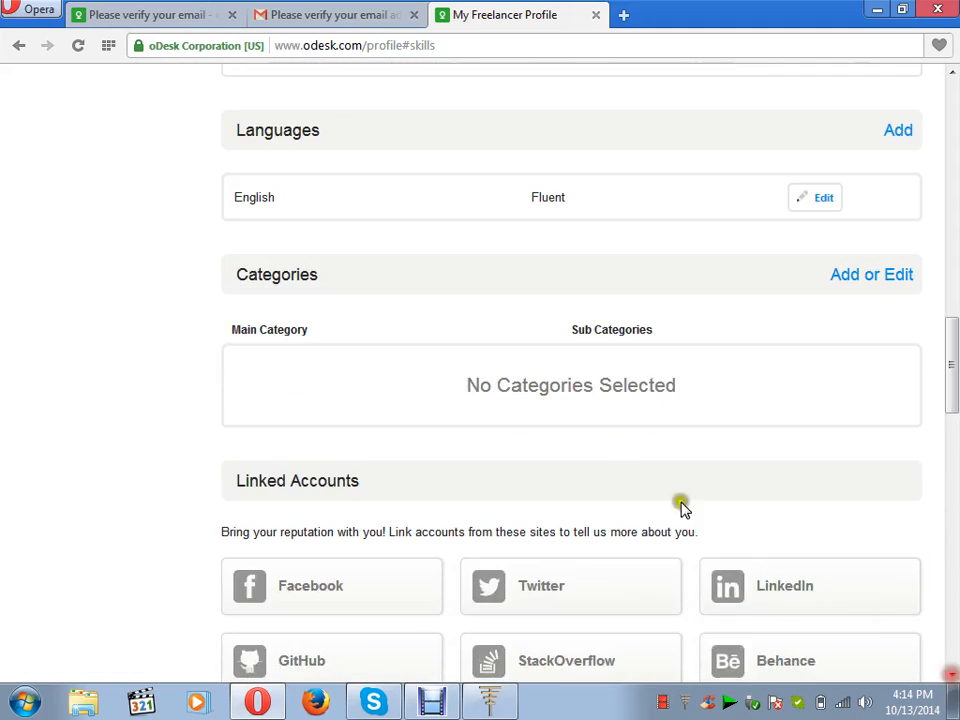
click(868, 276)
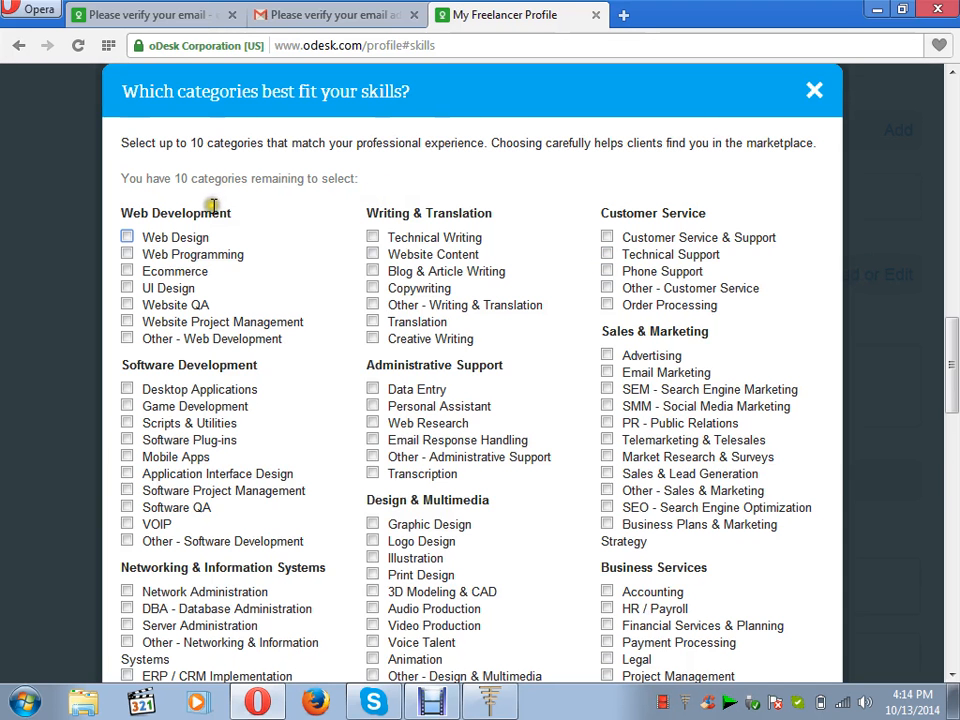
click(127, 237)
click(127, 254)
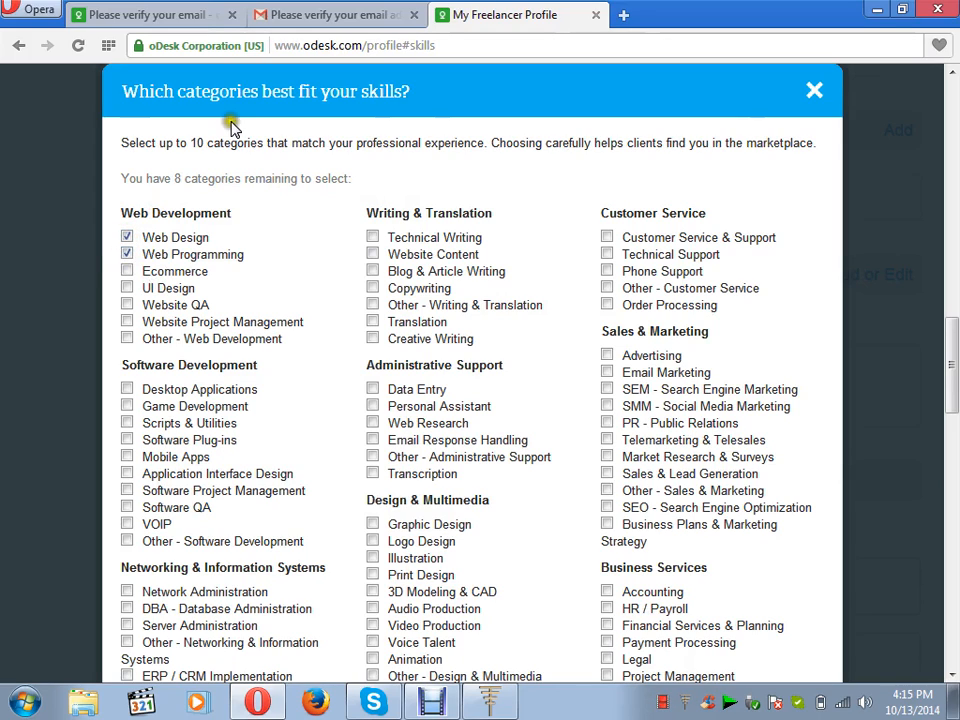
click(127, 271)
click(127, 288)
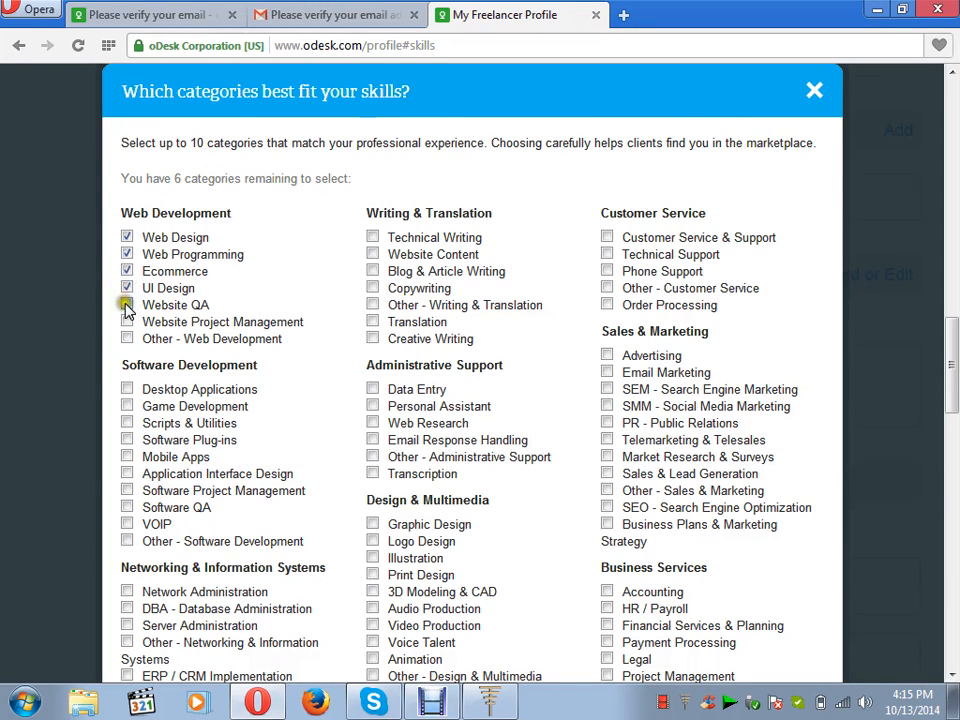
click(127, 321)
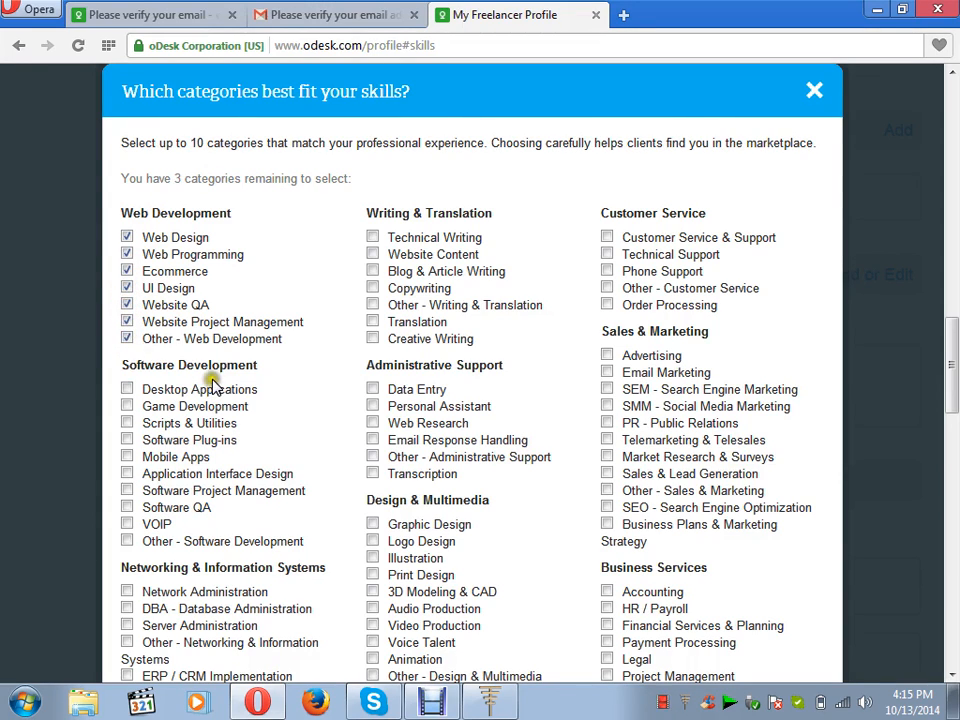
Add Website Content, Blog & Article Writing and Copywriting, then save the ten categories.
click(373, 255)
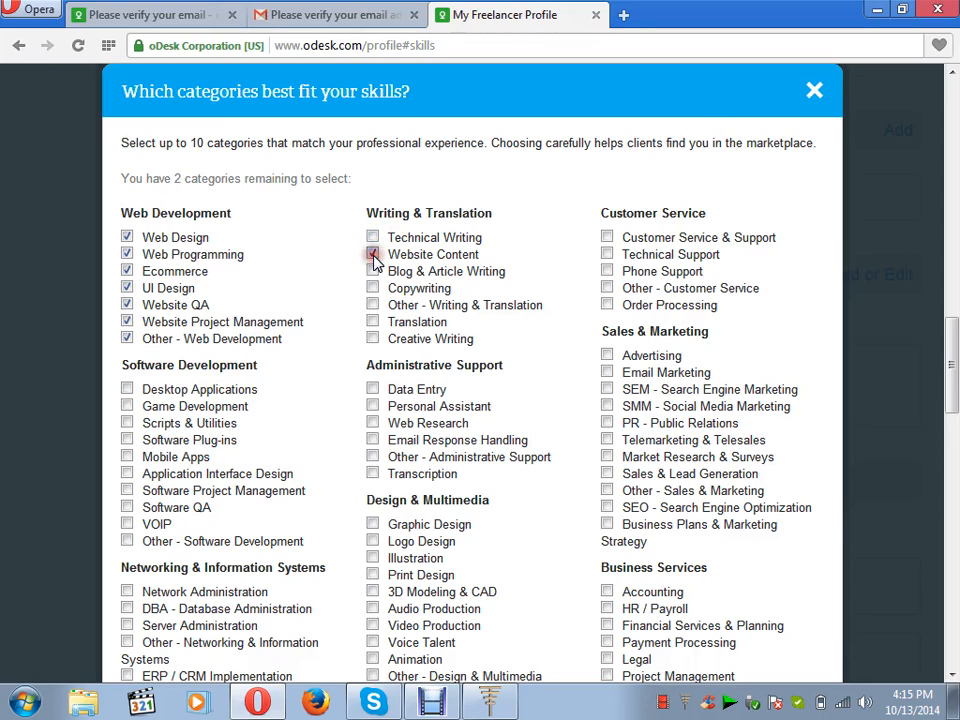
click(374, 271)
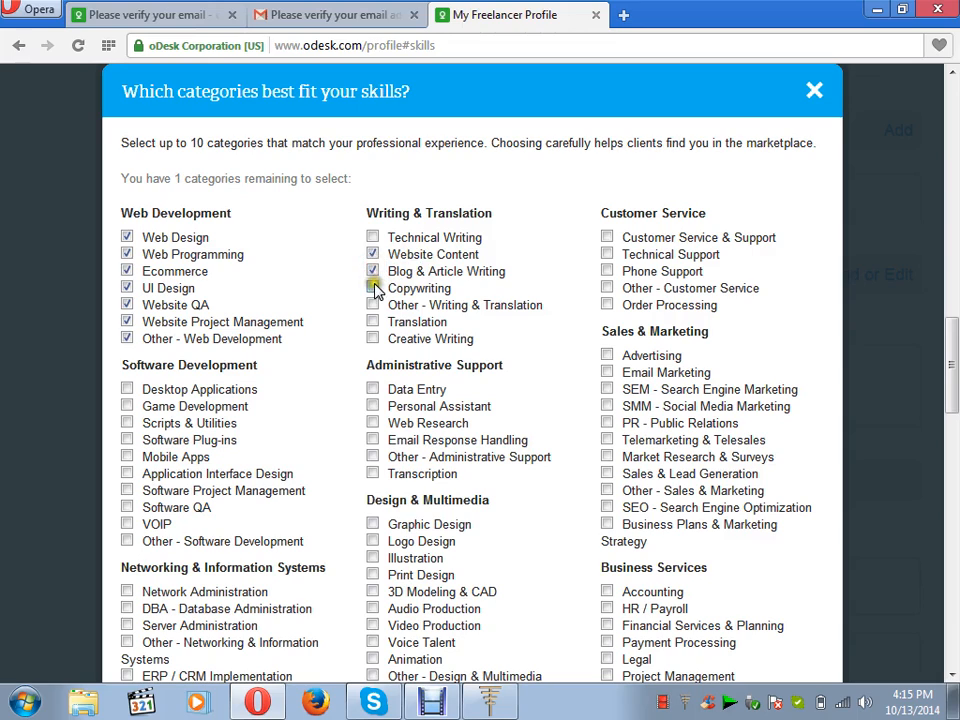
click(374, 288)
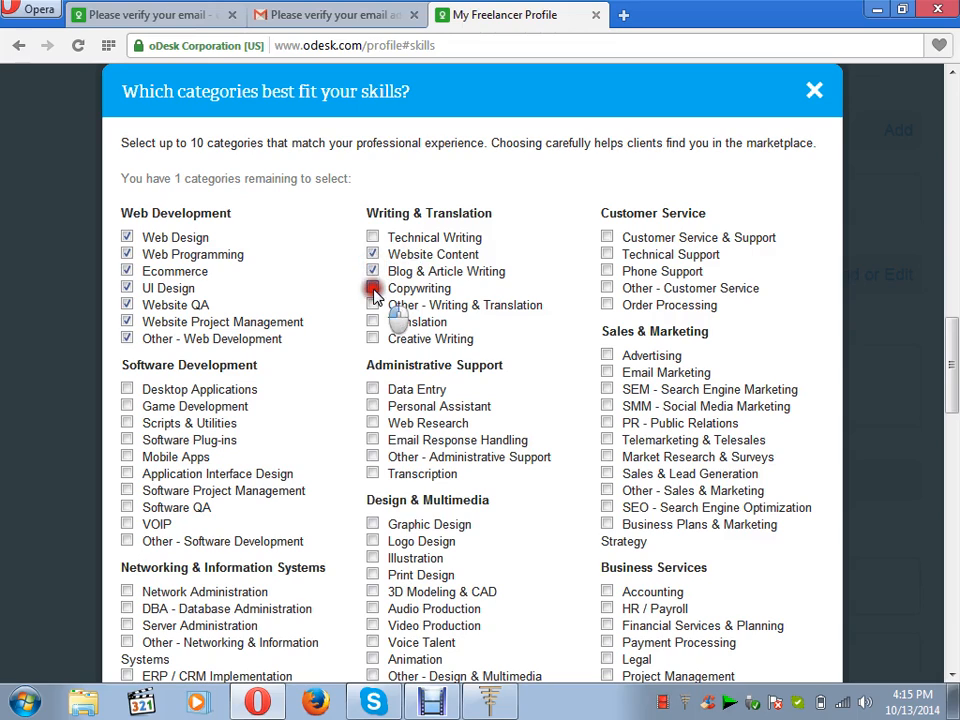
click(373, 340)
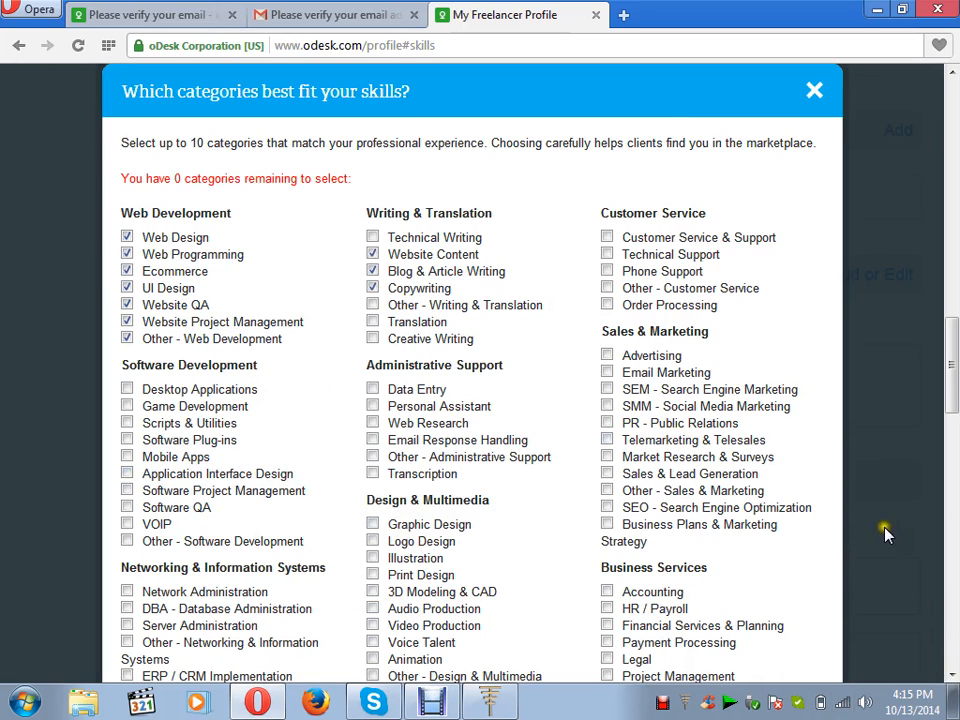
click(953, 675)
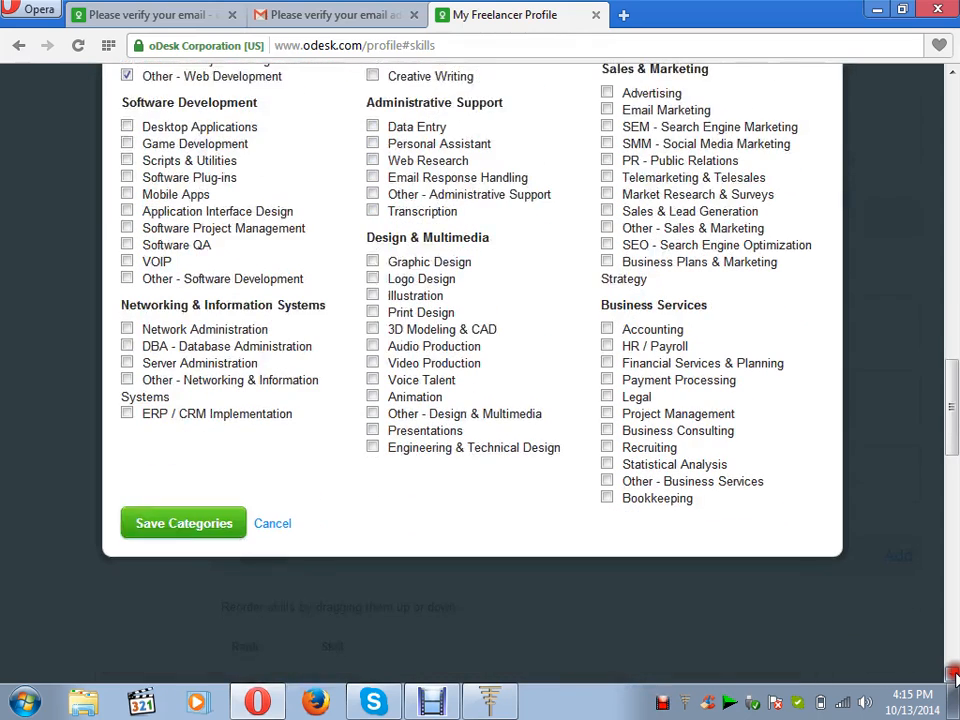
click(199, 496)
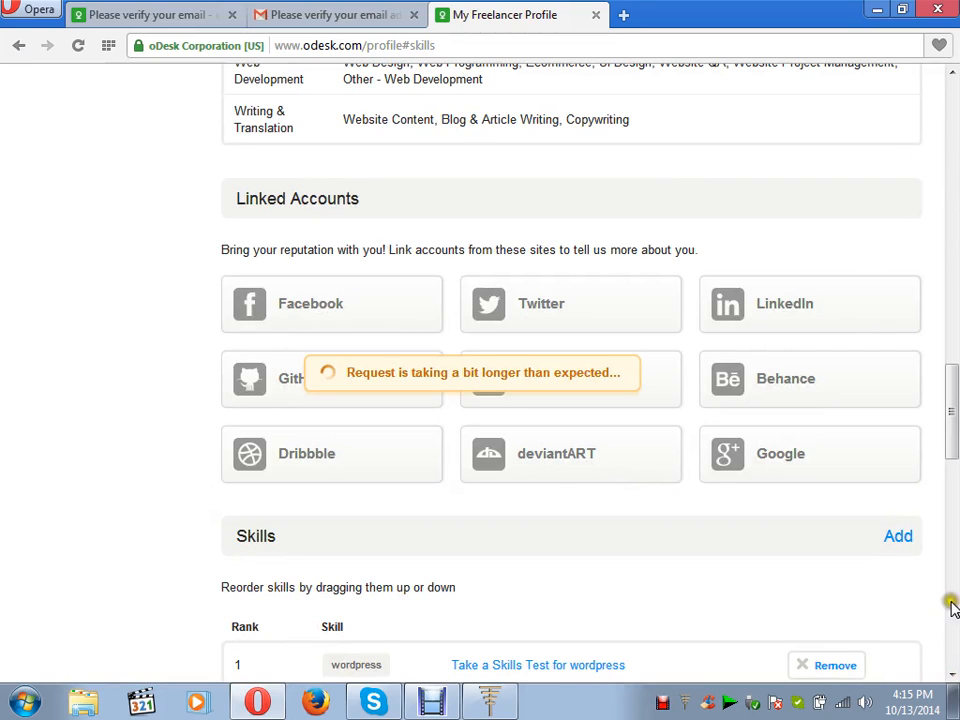
click(952, 679)
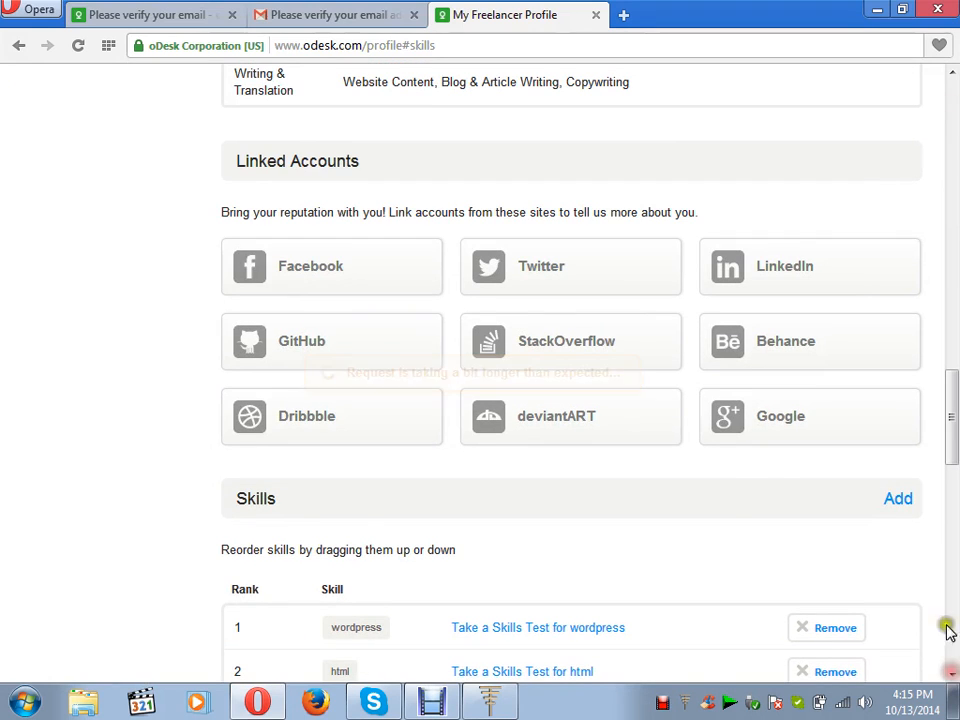
click(955, 95)
Scroll down the profile until the empty Employment History section shows below the skills.
click(955, 95)
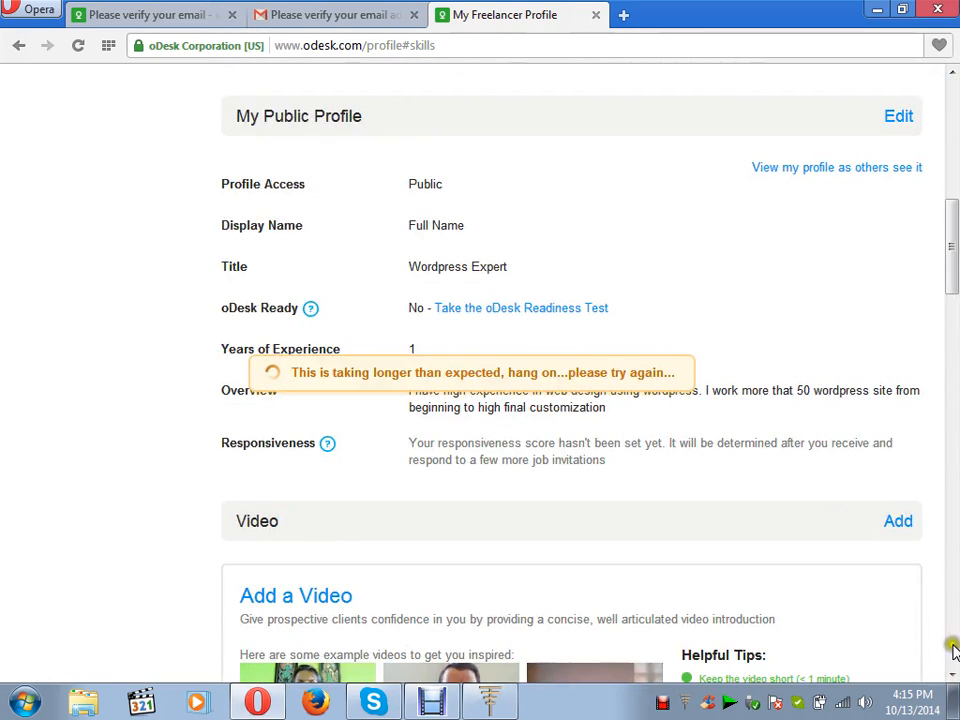
click(952, 679)
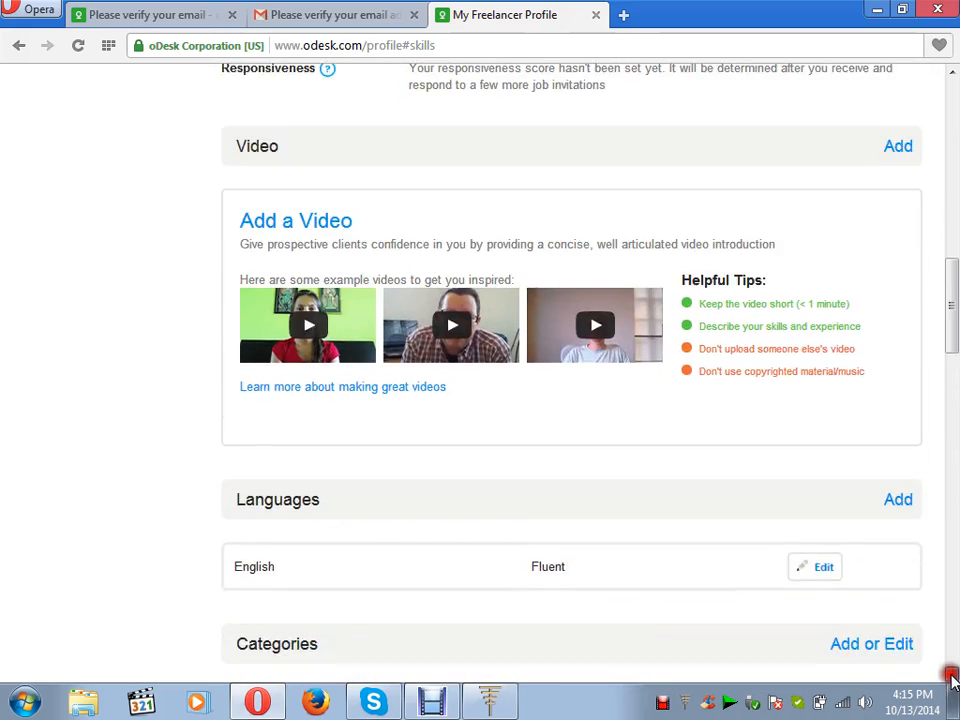
drag(952, 679, 952, 679)
click(952, 679)
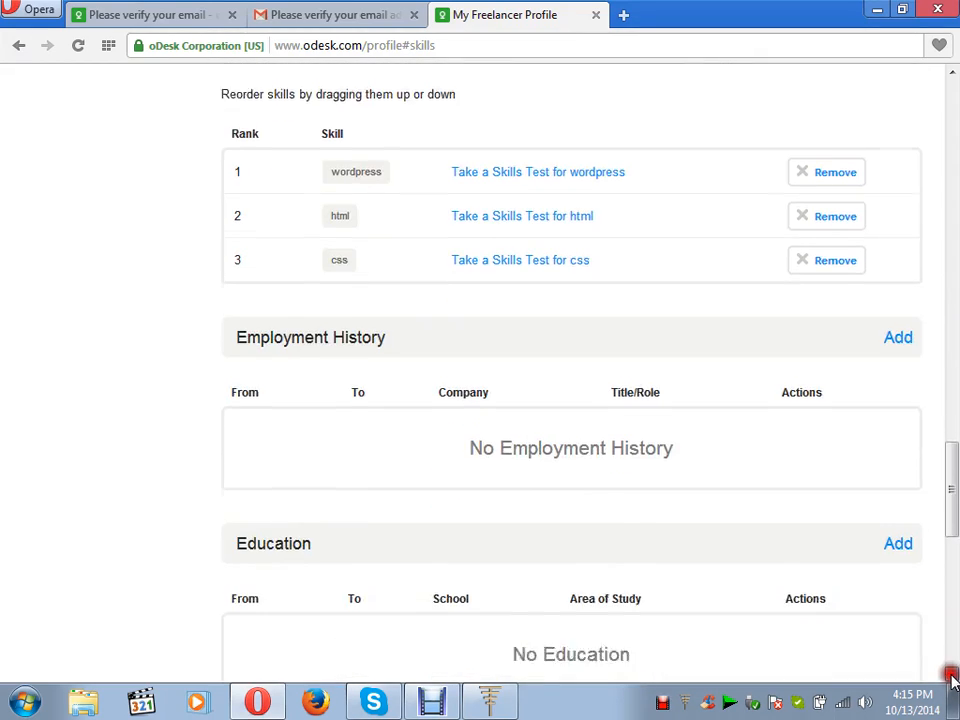
click(952, 679)
click(952, 679)
click(952, 679)
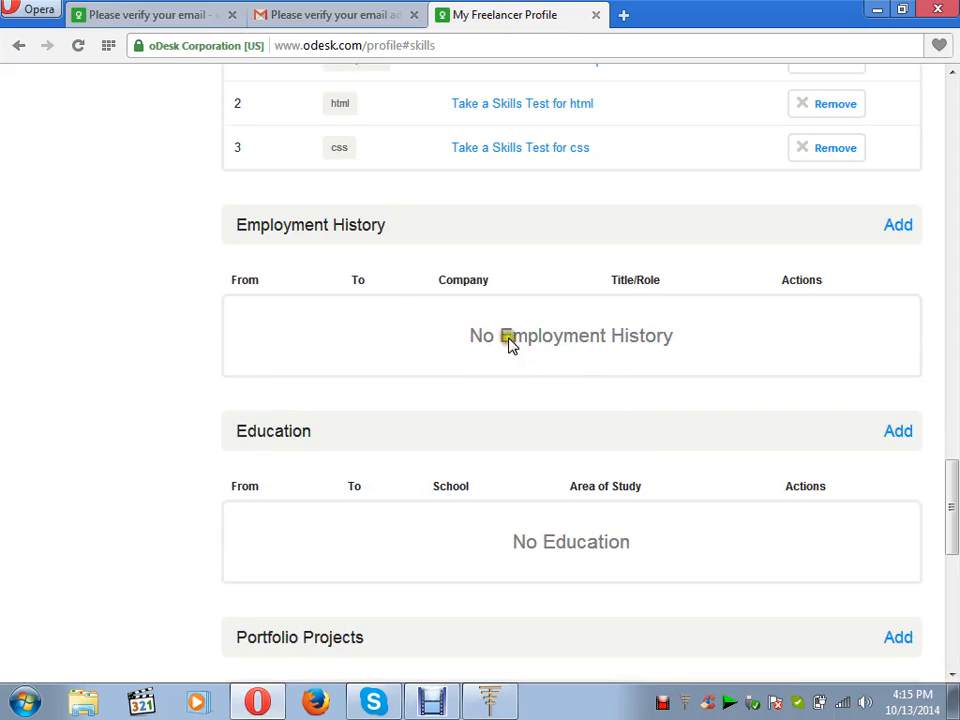
Start an employment entry for ABC Company in Dhaka, Bangladesh.
click(896, 229)
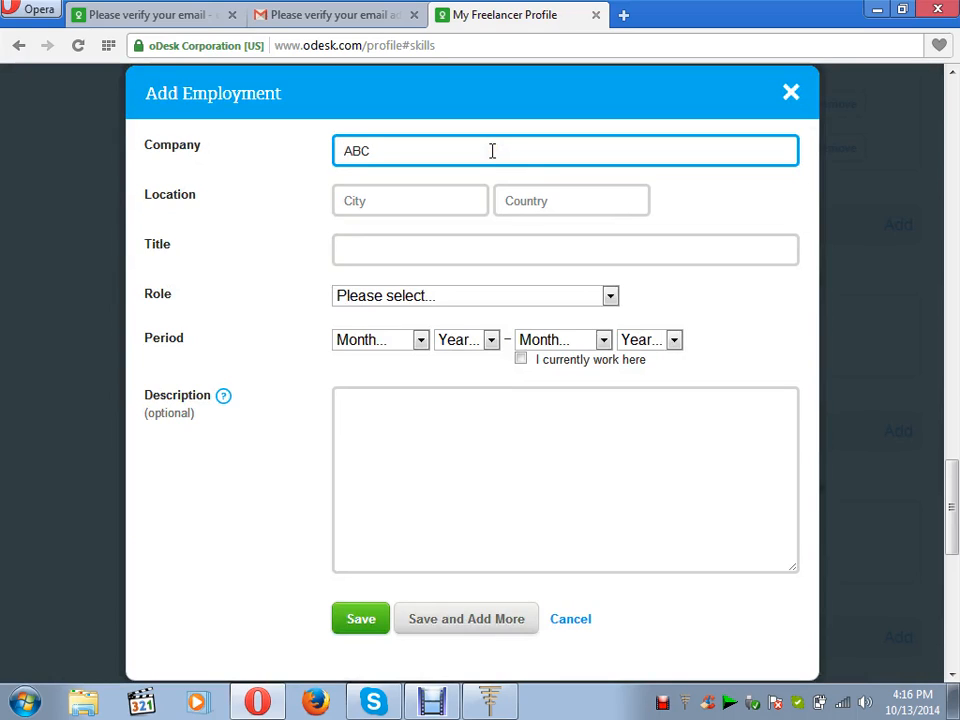
text(pany, Bangladesh)
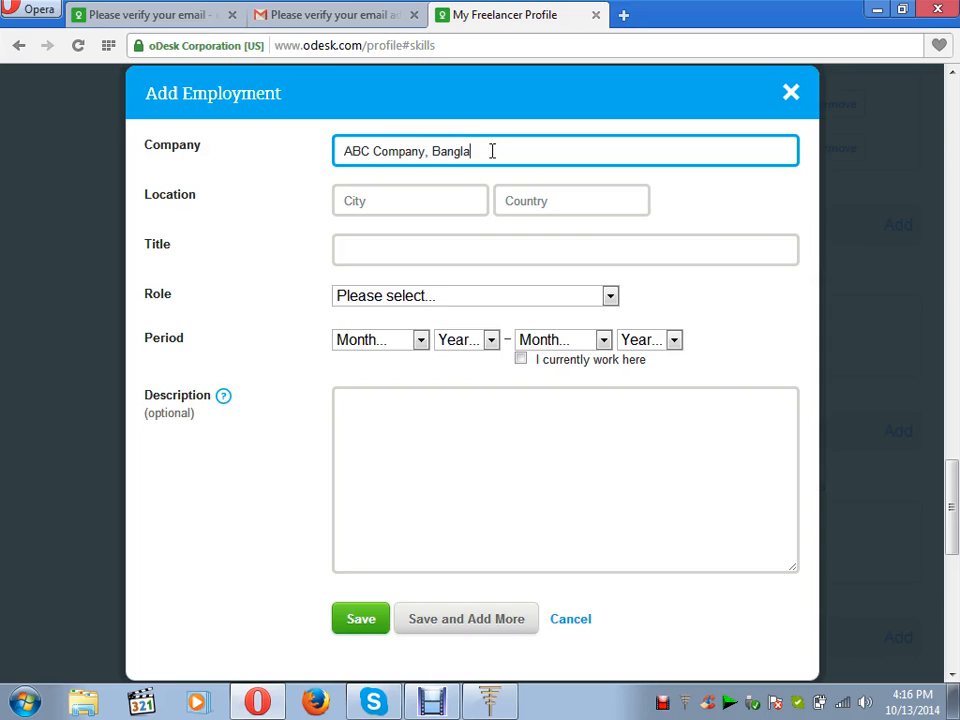
click(423, 200)
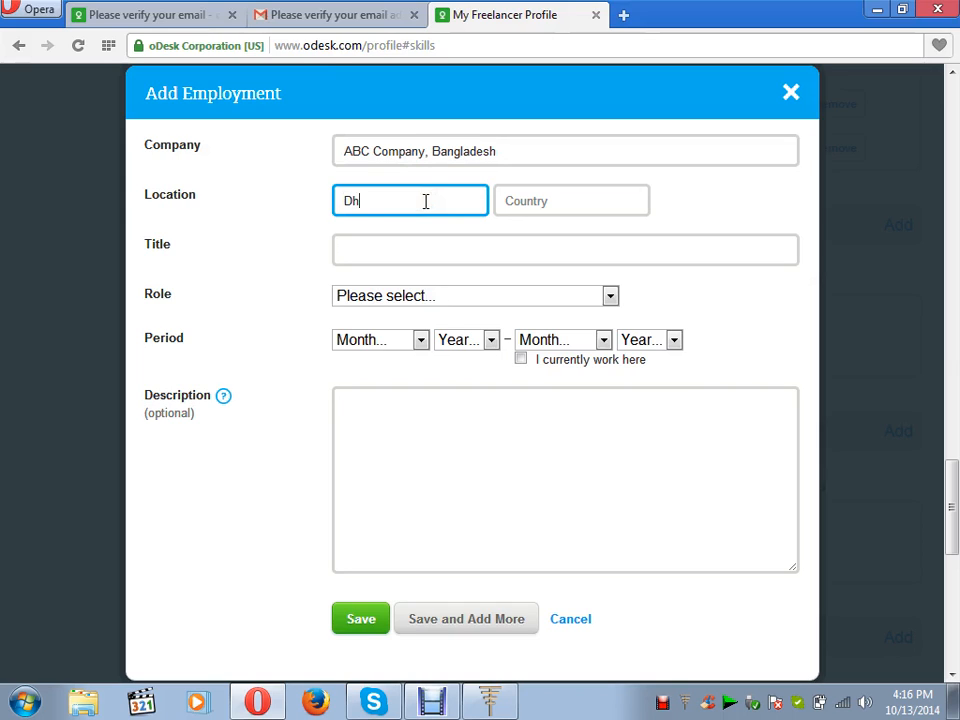
click(516, 214)
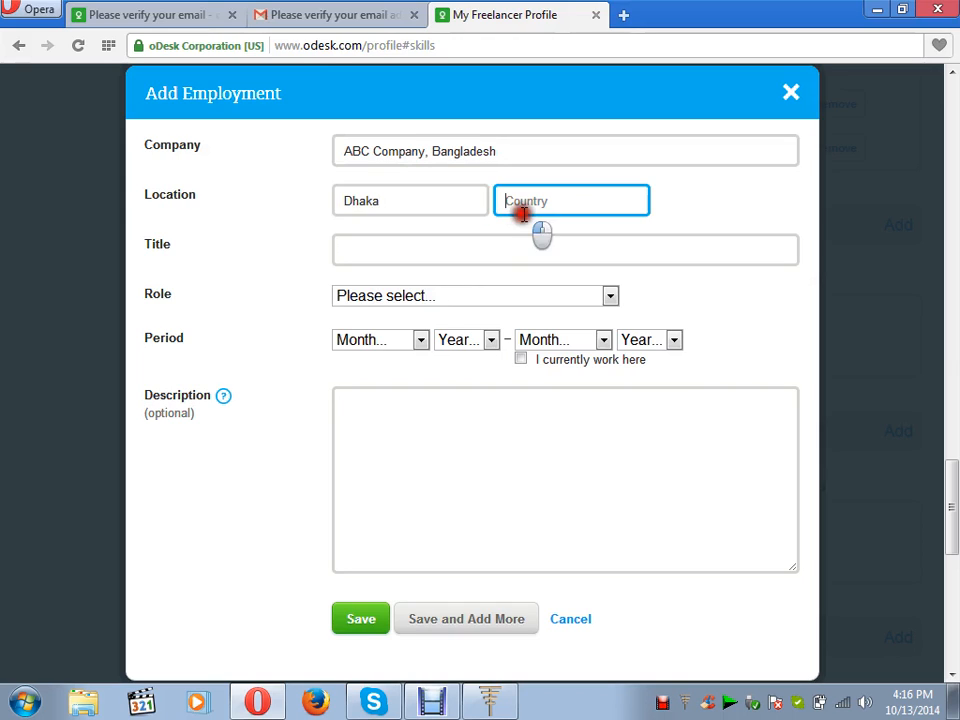
text(Ba)
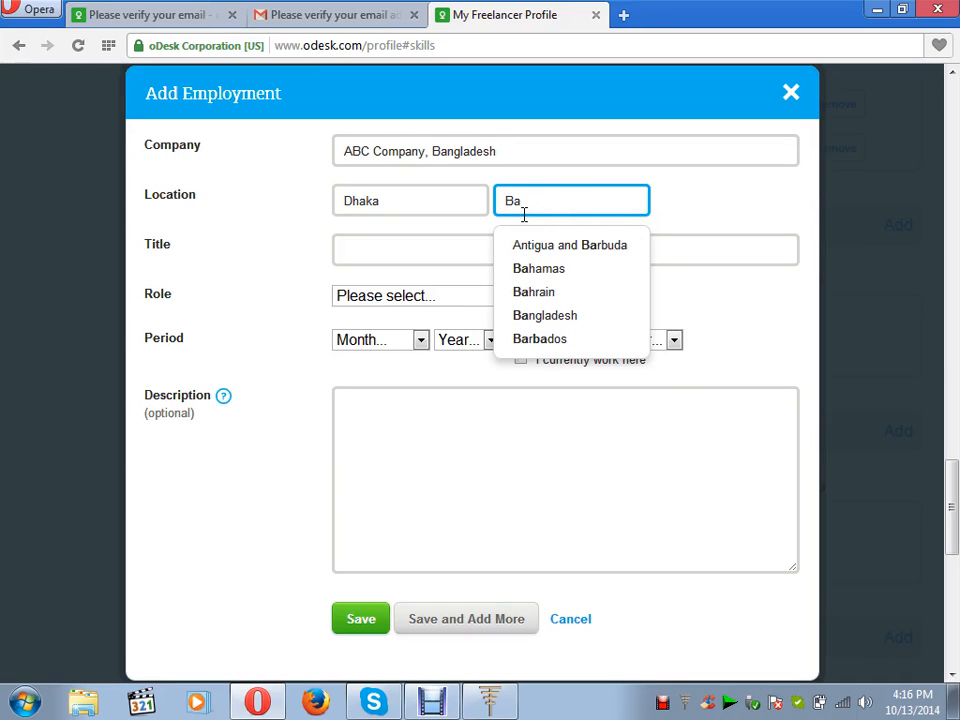
click(538, 317)
Set title Web Developer, role Individual Contributor, start March 2012, currently working there.
click(418, 250)
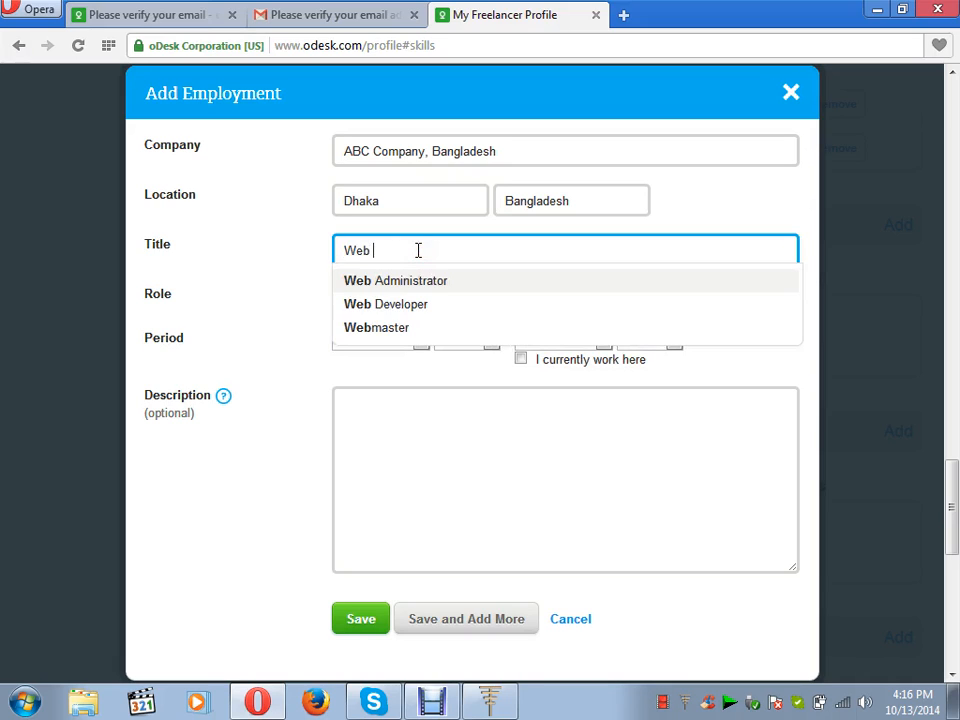
text(Web D)
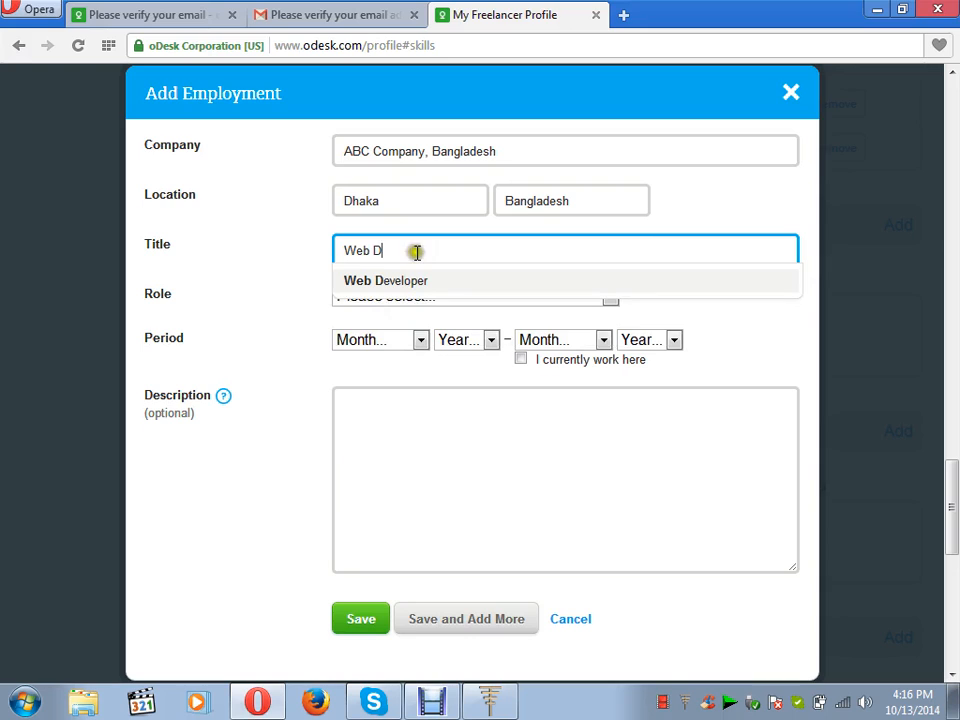
click(416, 281)
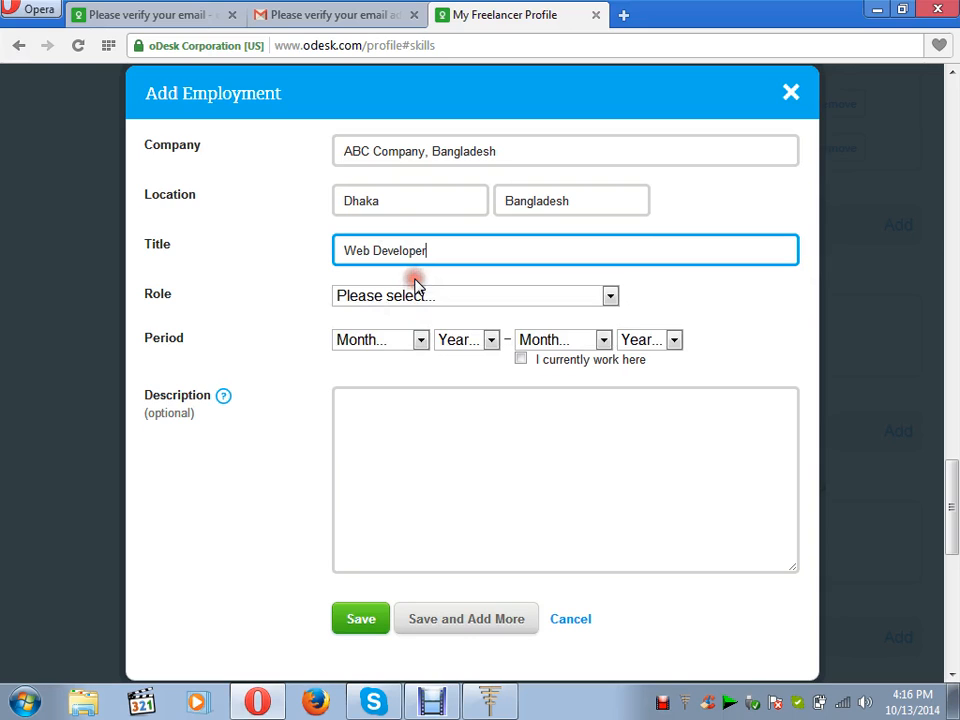
click(611, 297)
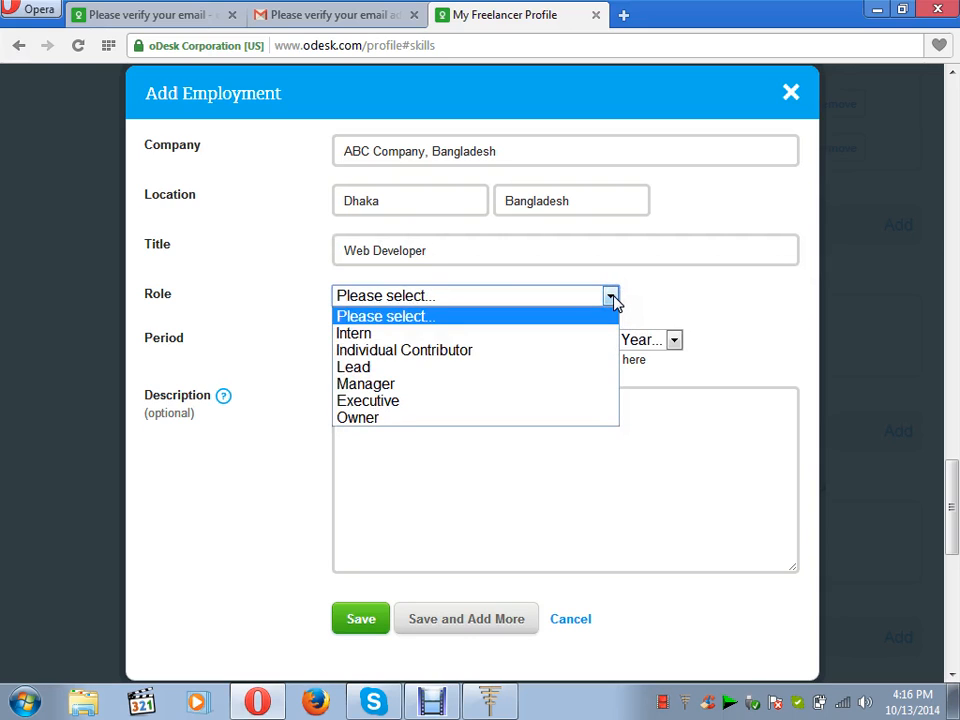
click(590, 355)
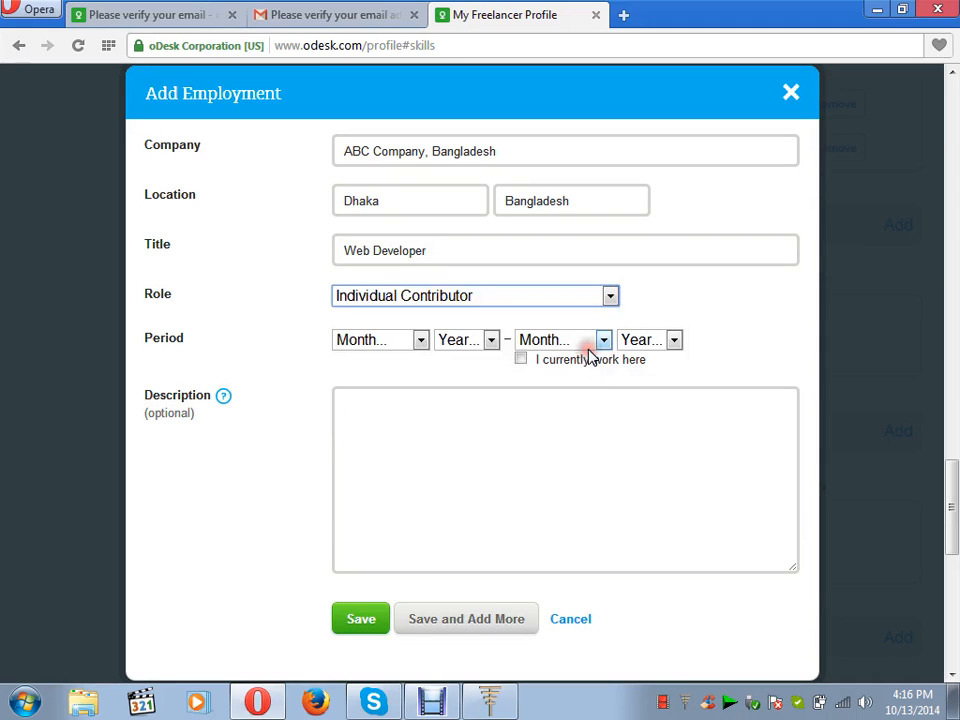
click(422, 340)
click(399, 414)
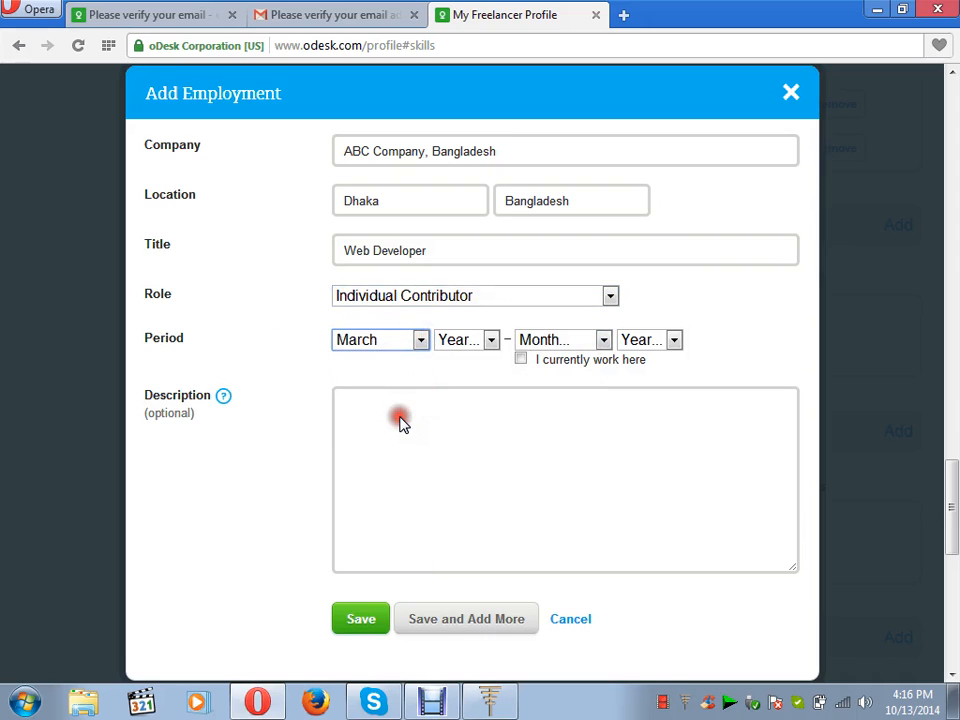
click(491, 340)
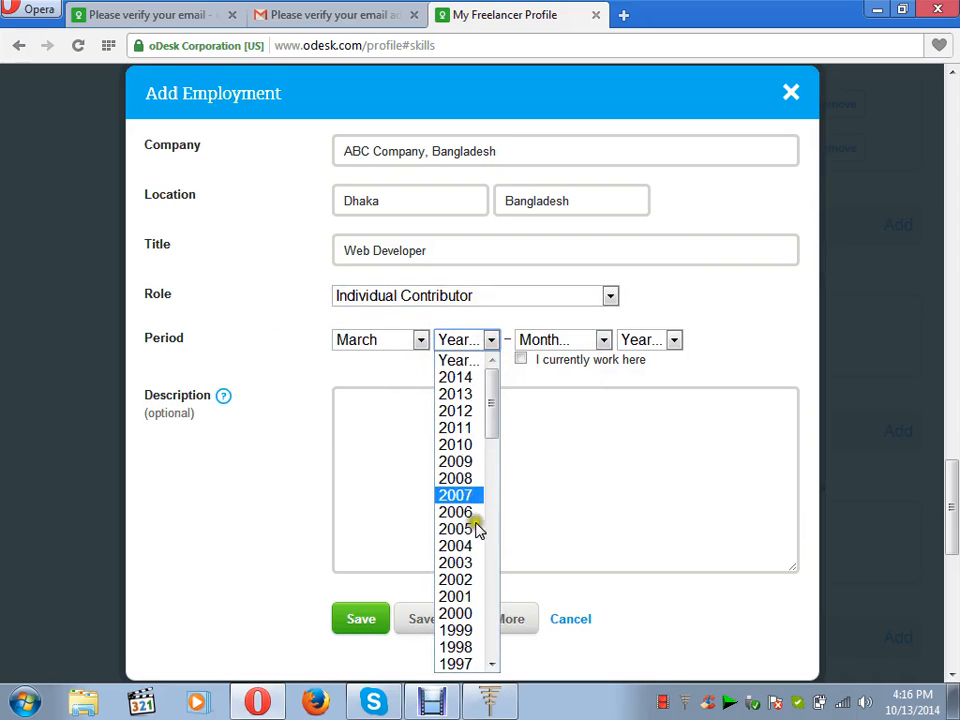
click(470, 411)
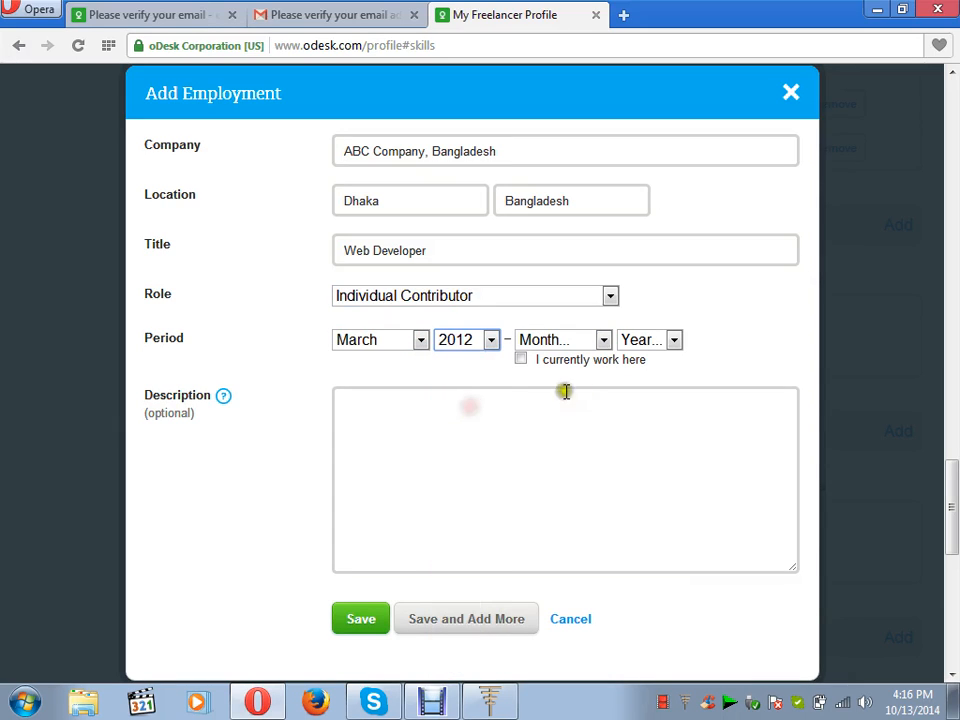
click(520, 359)
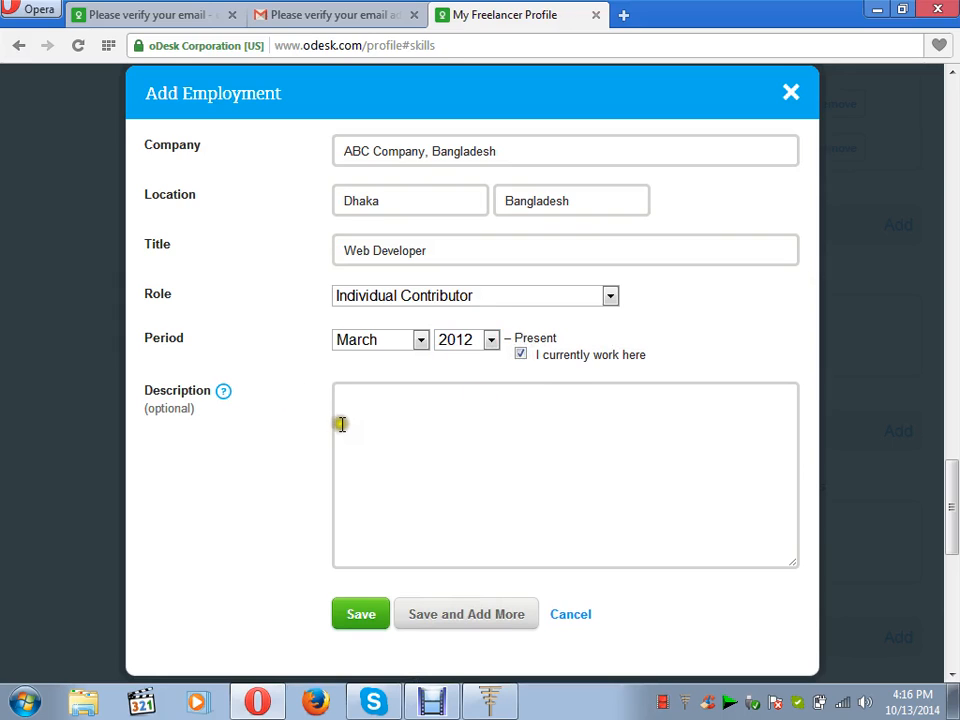
click(383, 415)
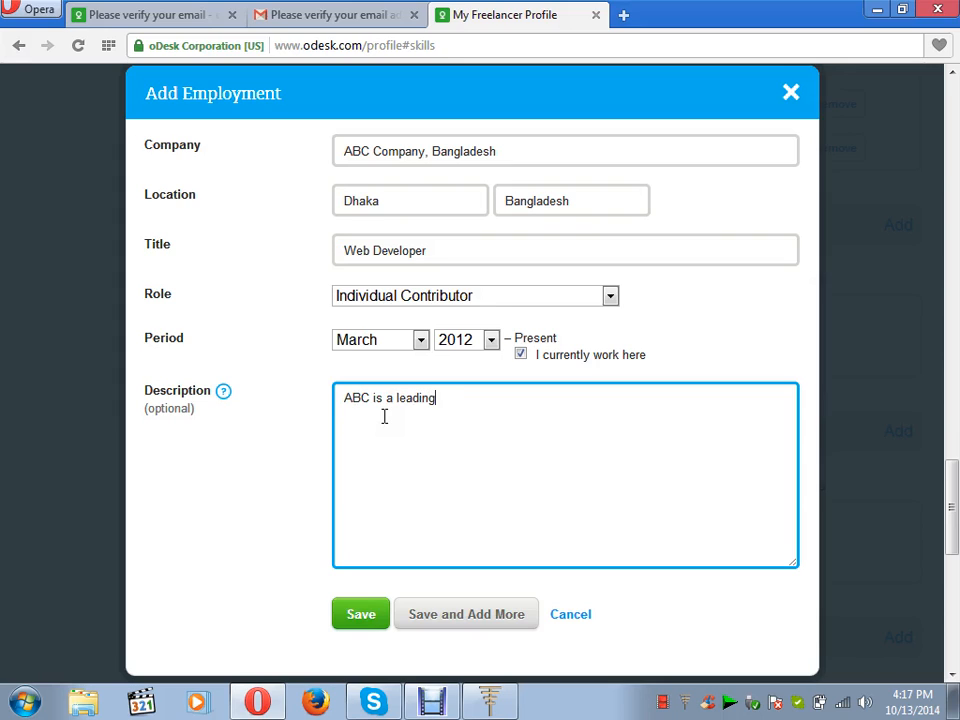
Enter a description of ABC as a leading web design company and save the Web Developer entry.
text(co)
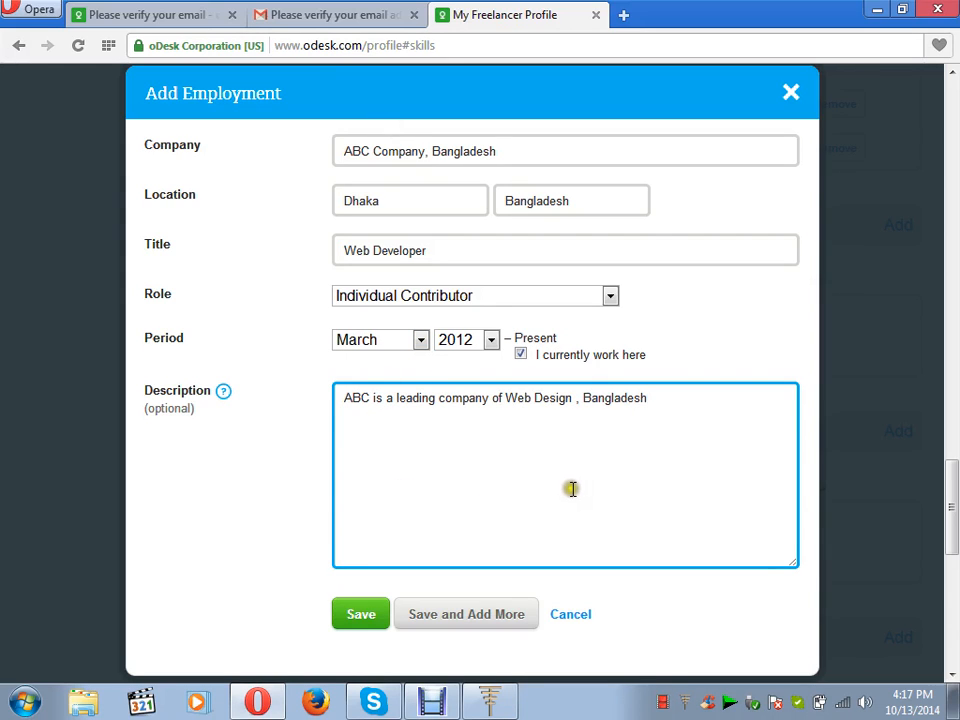
click(364, 619)
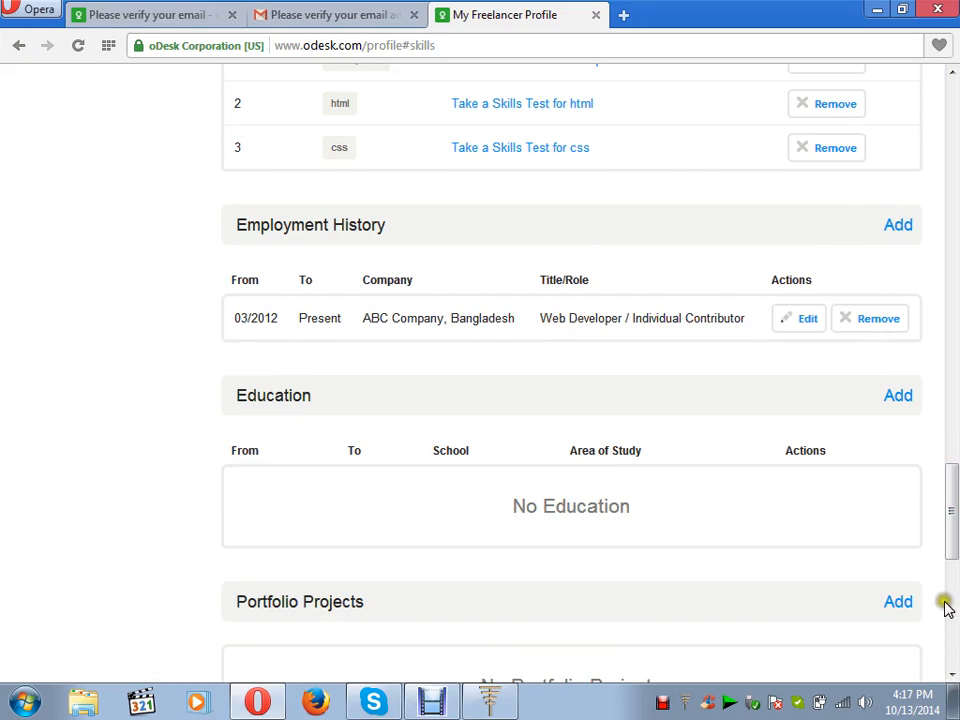
Add ASA University Bangladesh, 2007–2013, Bachelor of Engineering (B.Eng.) under Education and save it.
click(898, 397)
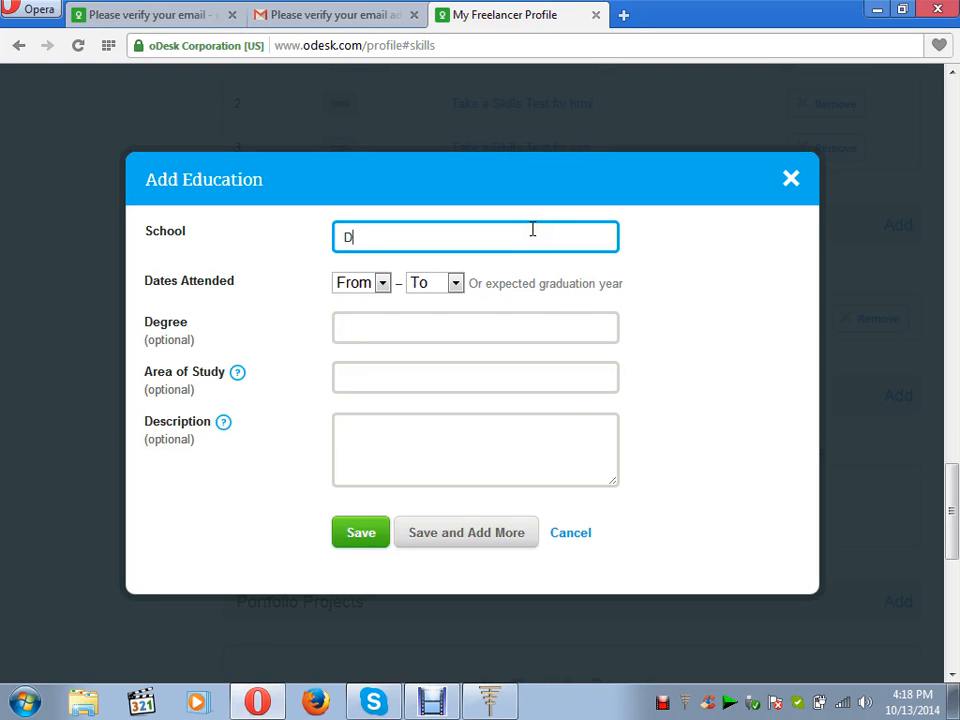
key(BackSpace)
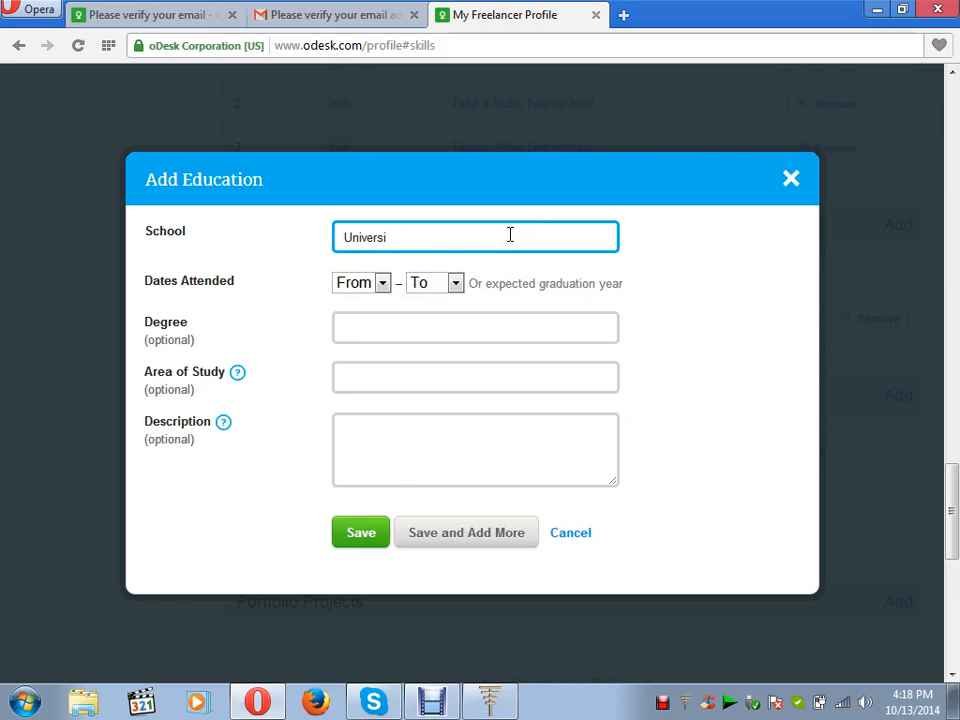
click(499, 272)
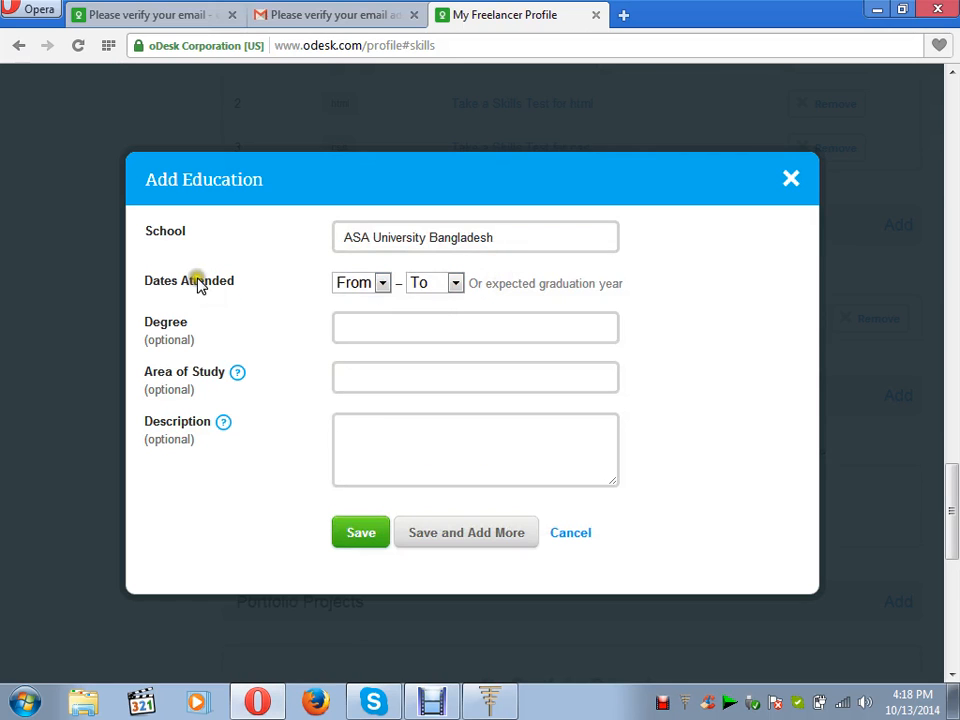
click(382, 284)
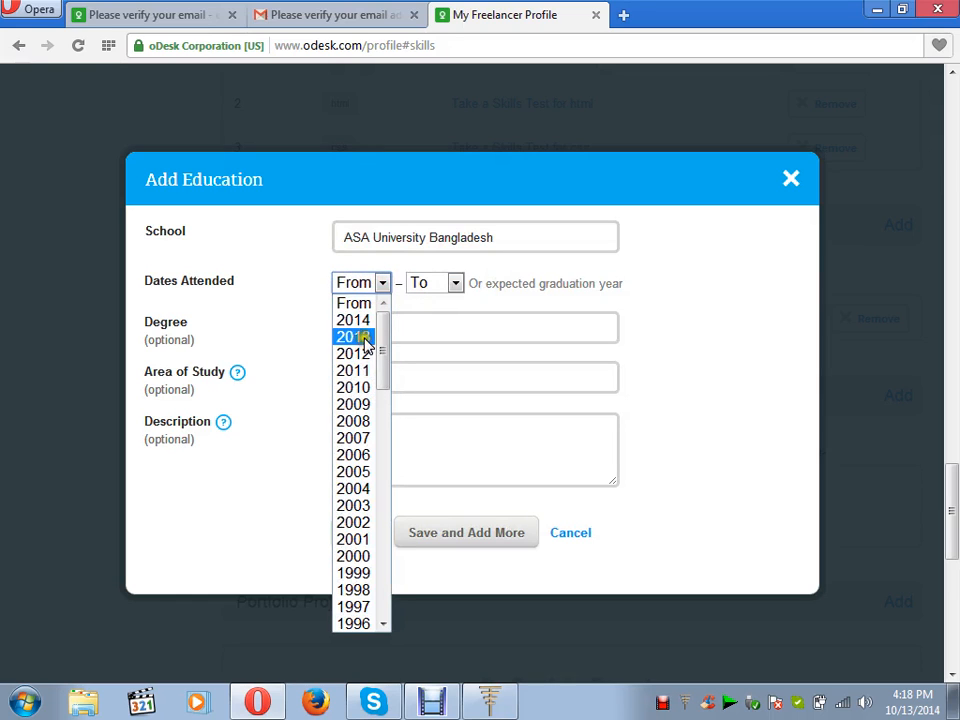
click(361, 443)
click(455, 284)
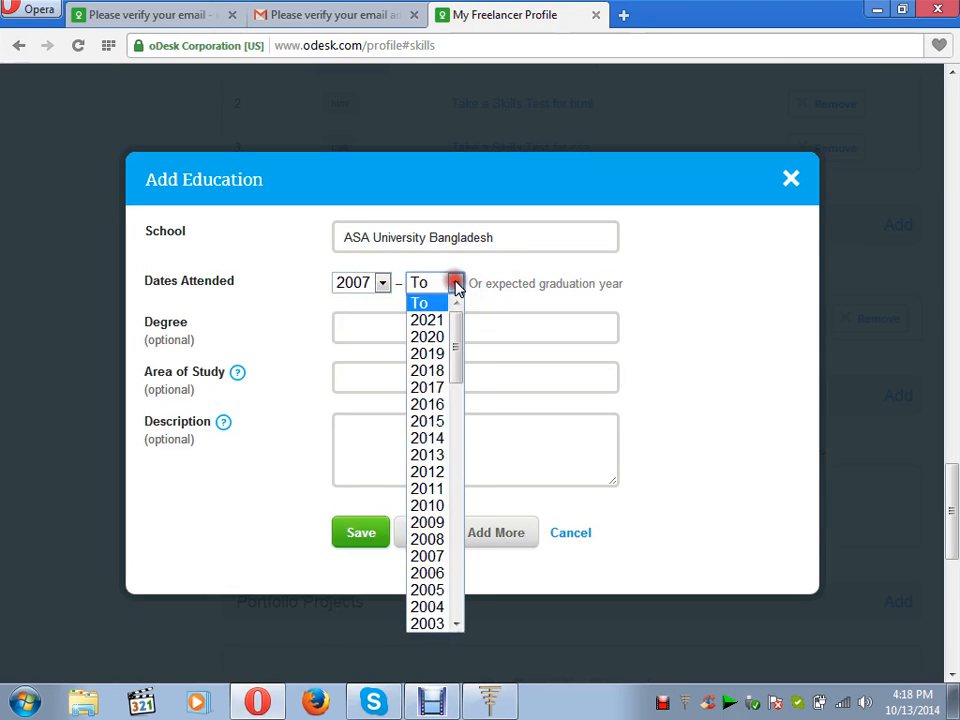
click(441, 456)
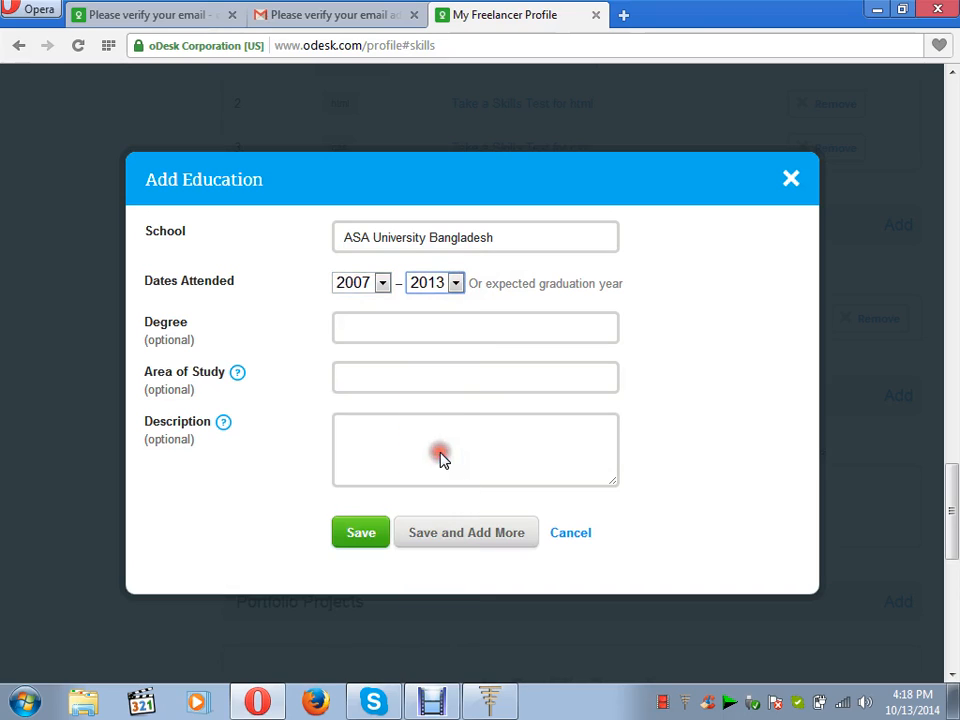
click(422, 331)
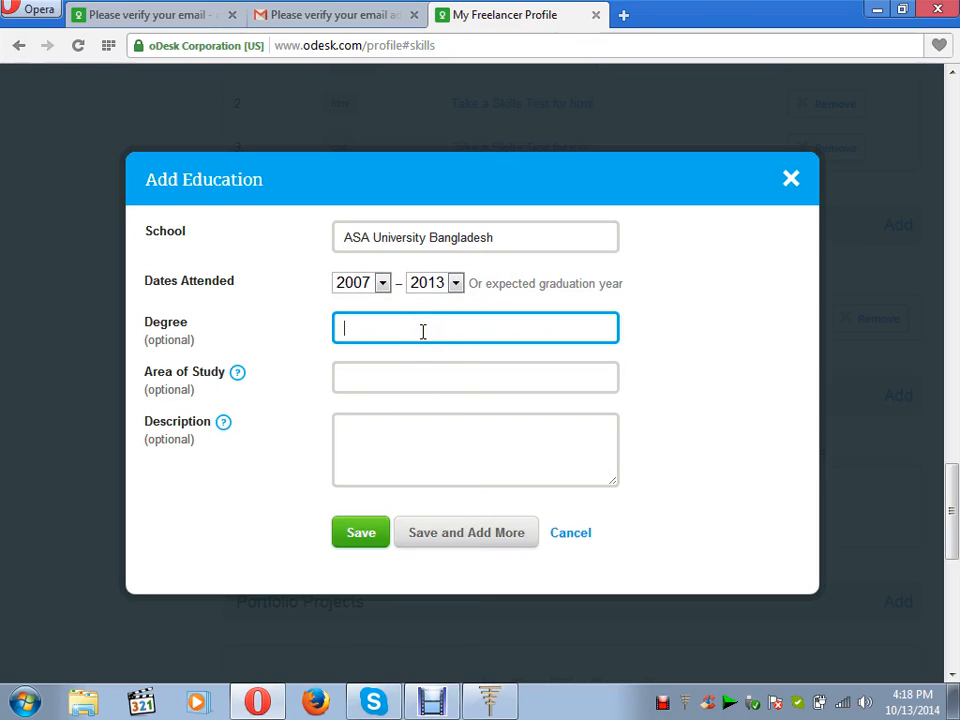
text(B.)
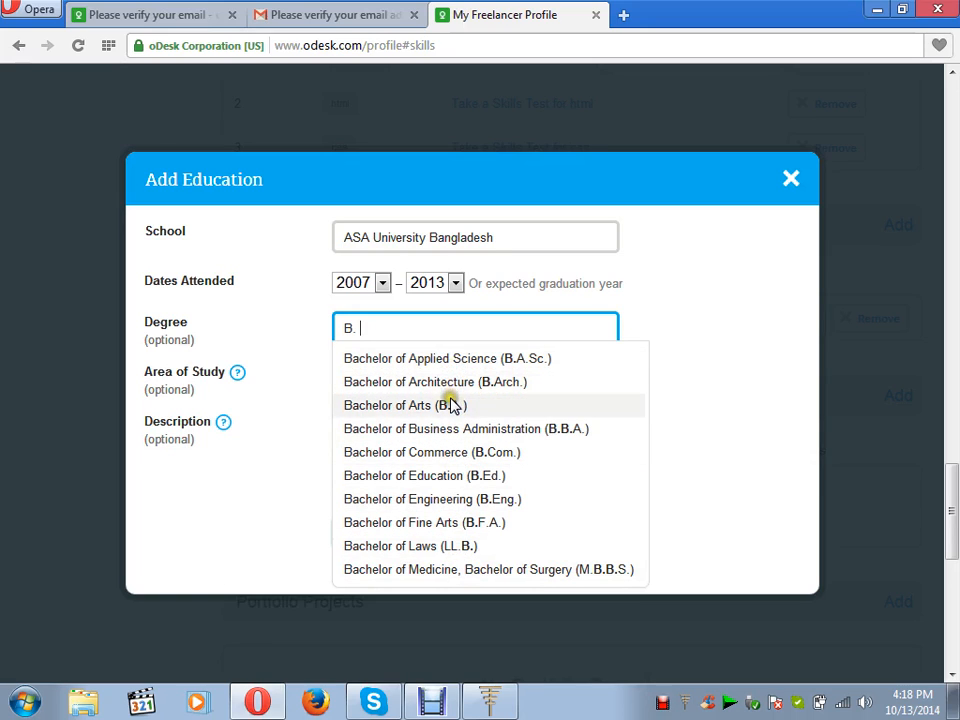
click(446, 499)
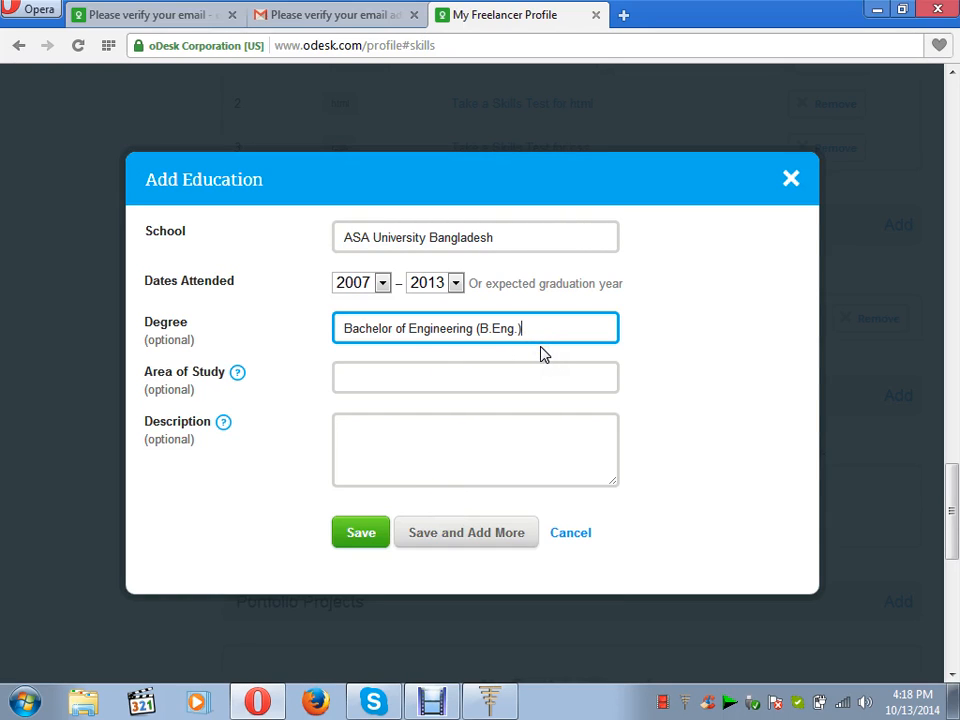
click(455, 378)
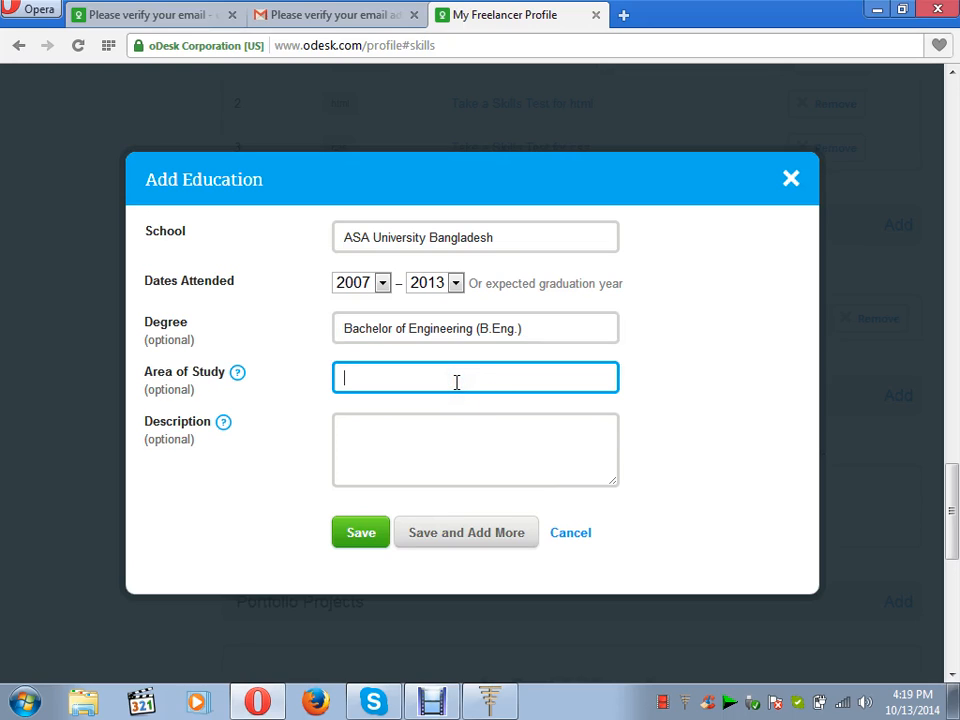
click(364, 541)
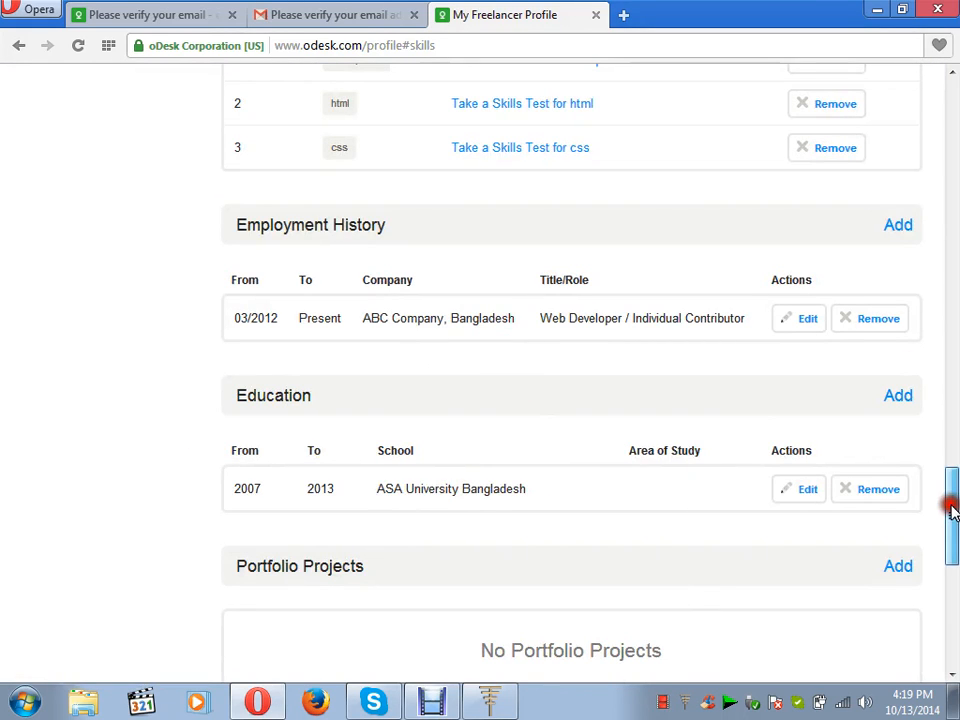
Open and close the education entry unchanged, then start a new portfolio project.
drag(951, 510, 952, 553)
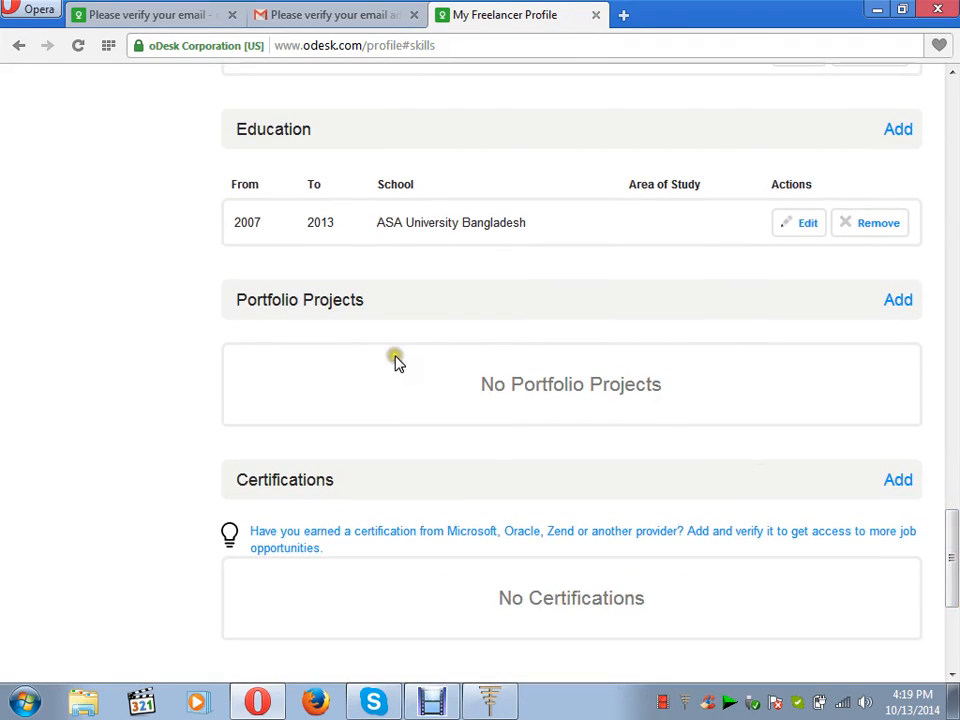
click(807, 226)
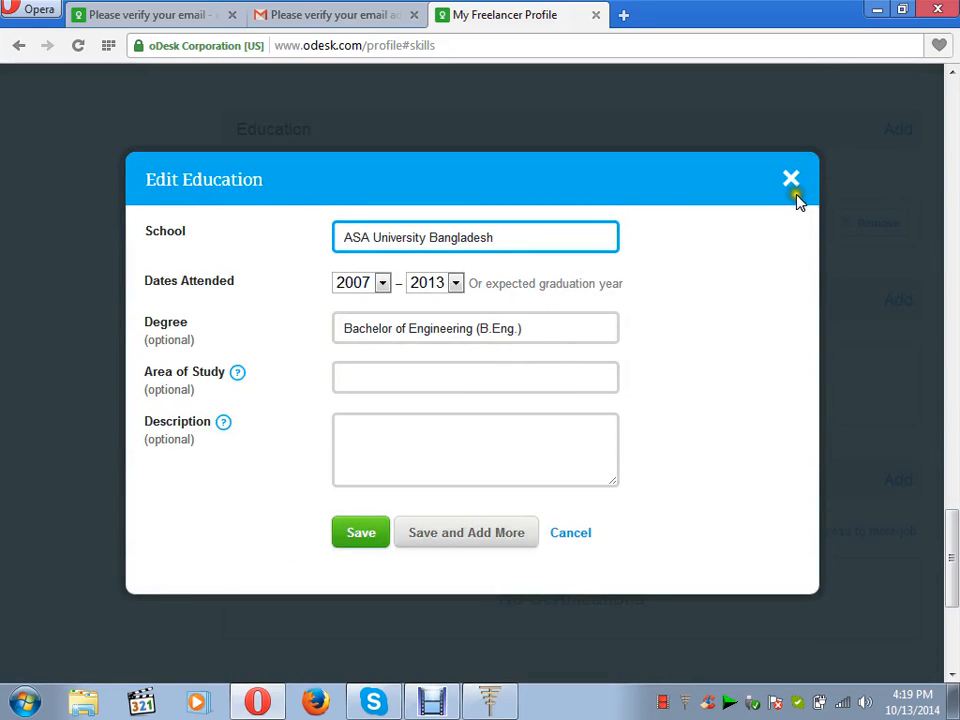
click(790, 184)
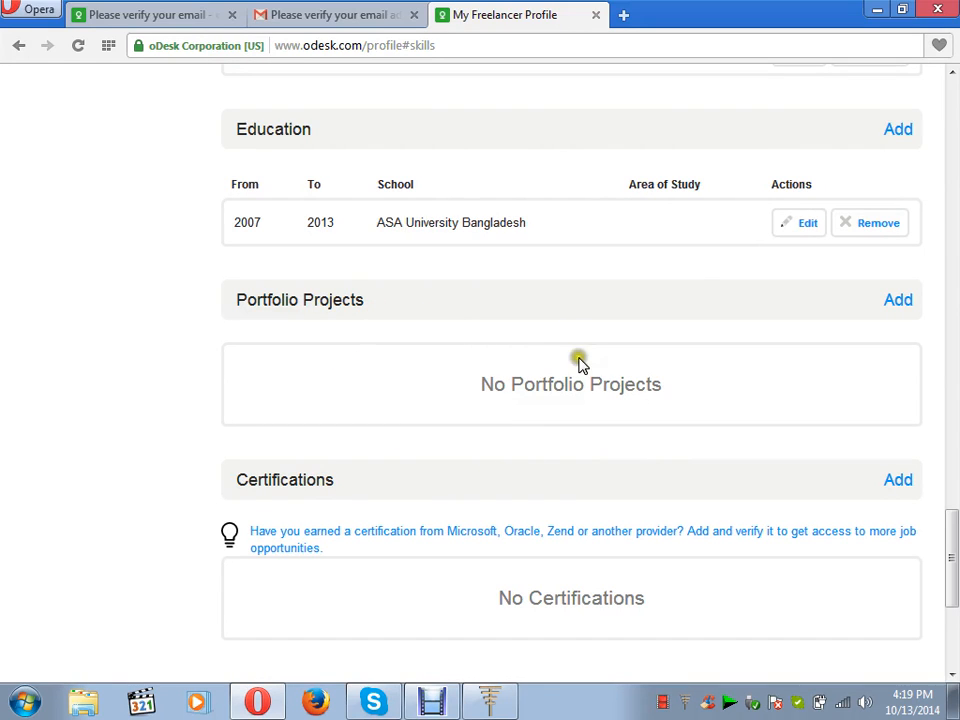
click(898, 301)
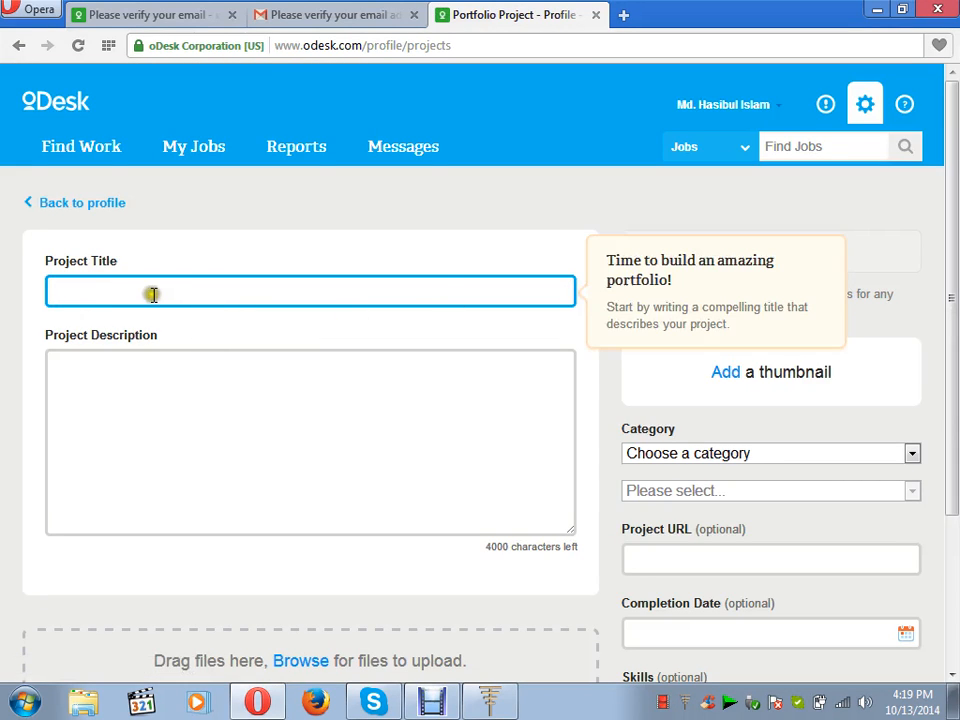
Set the portfolio project category to Web Development with subcategory Web Design.
click(124, 418)
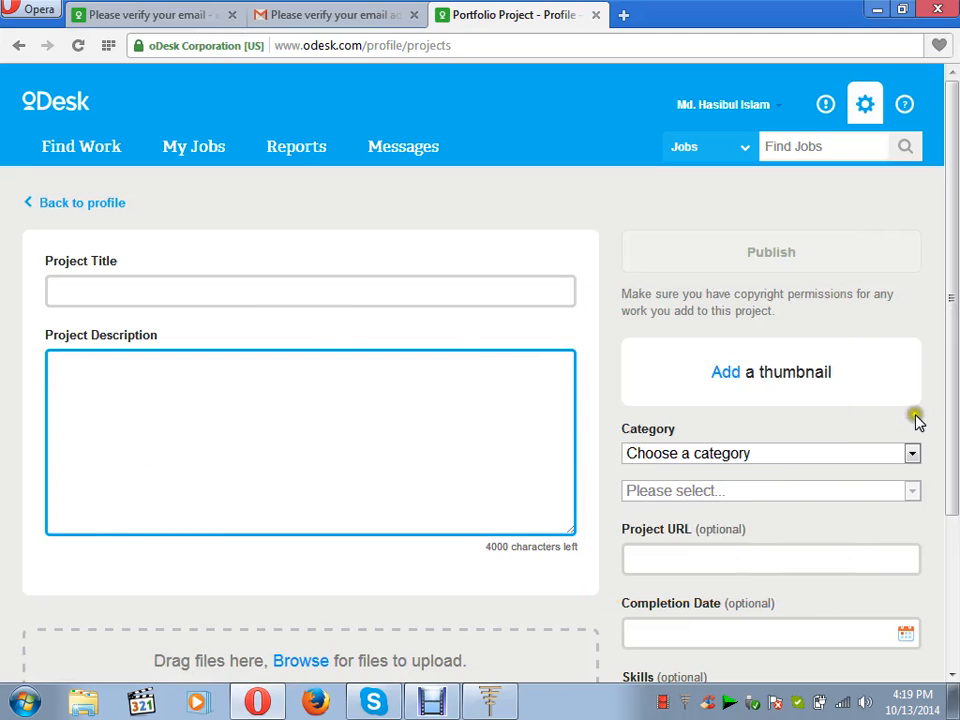
click(952, 677)
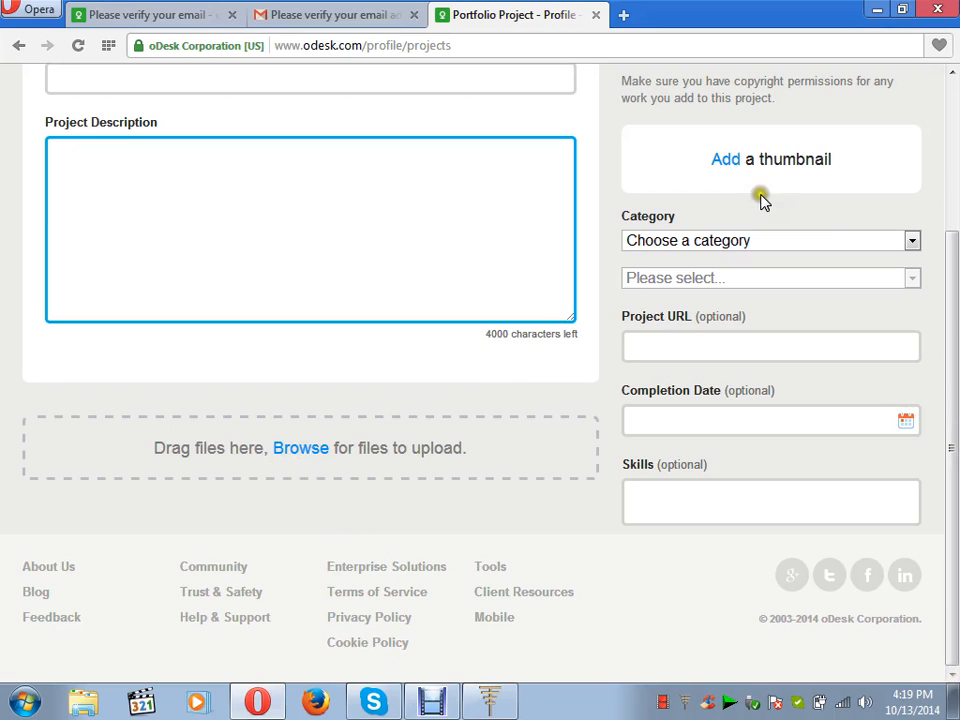
click(912, 241)
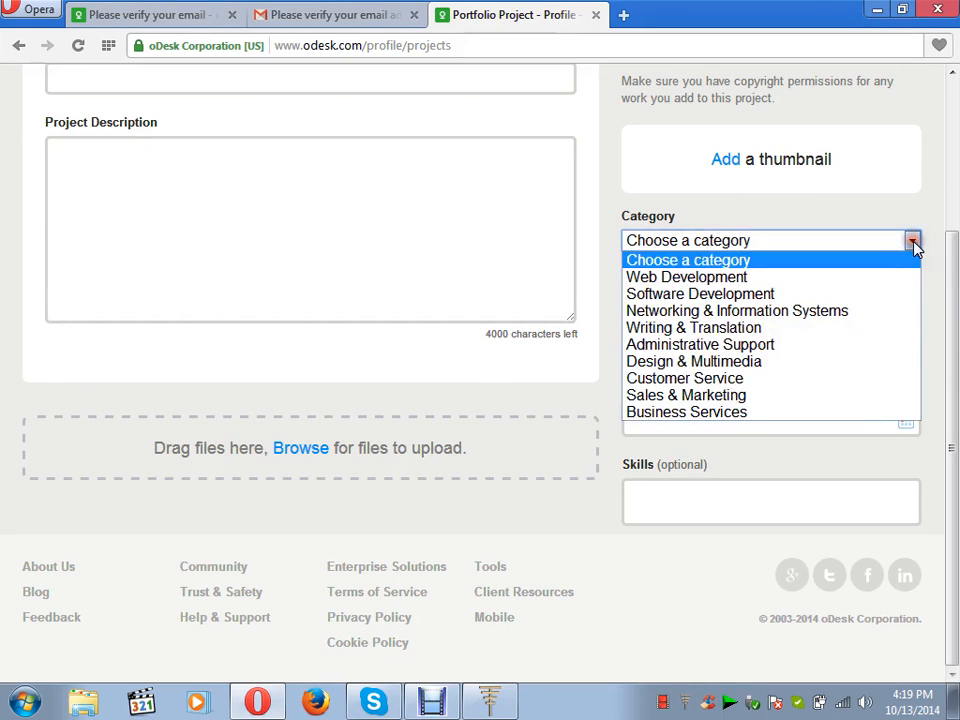
click(838, 278)
click(912, 278)
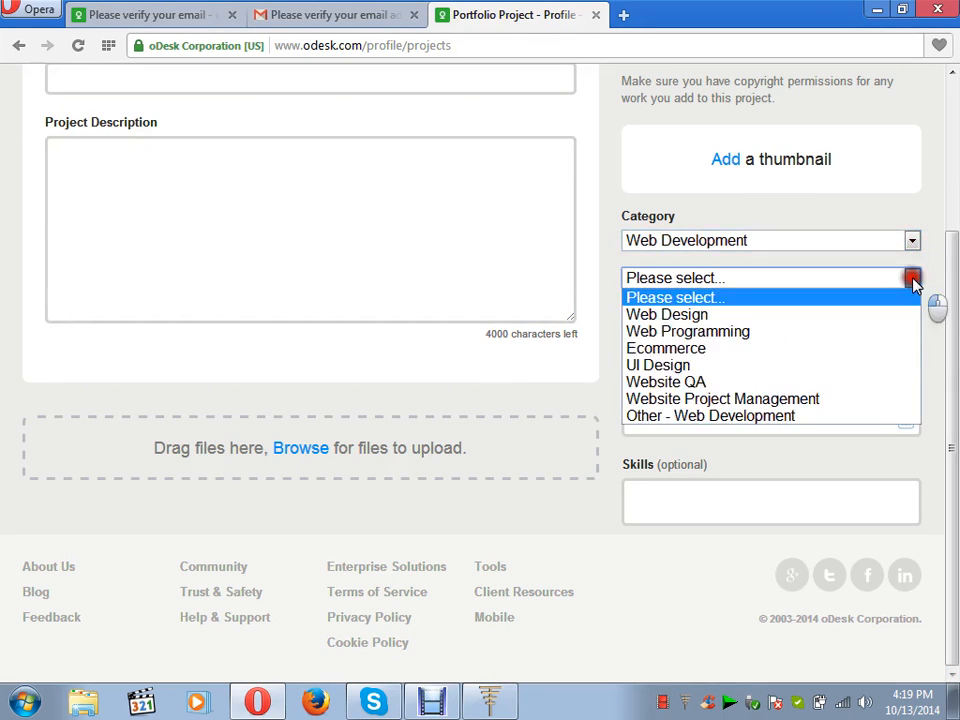
click(874, 317)
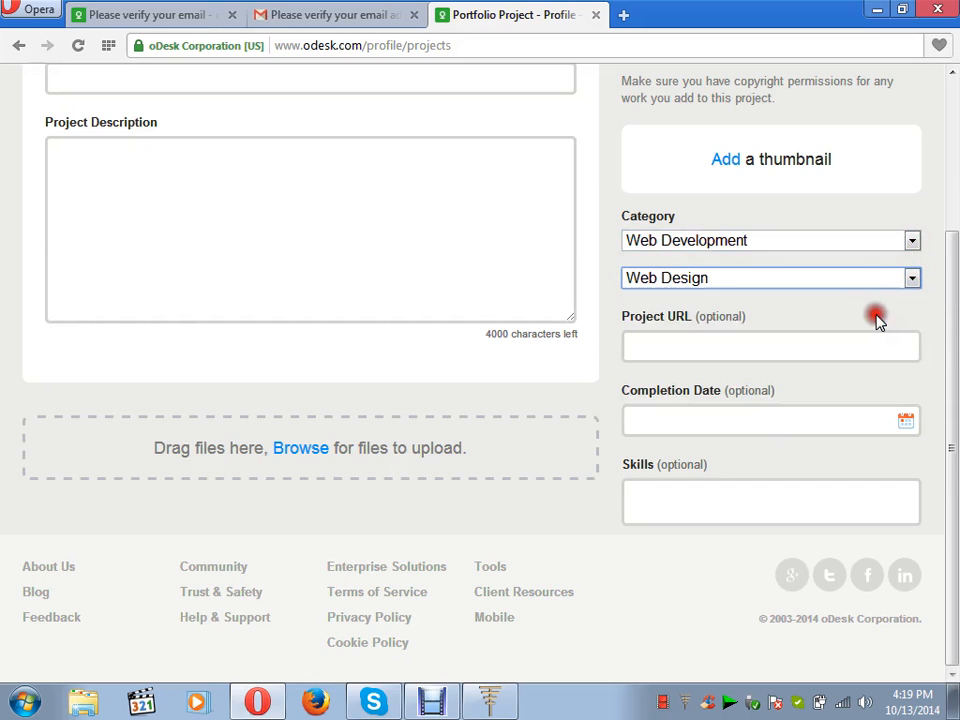
click(814, 356)
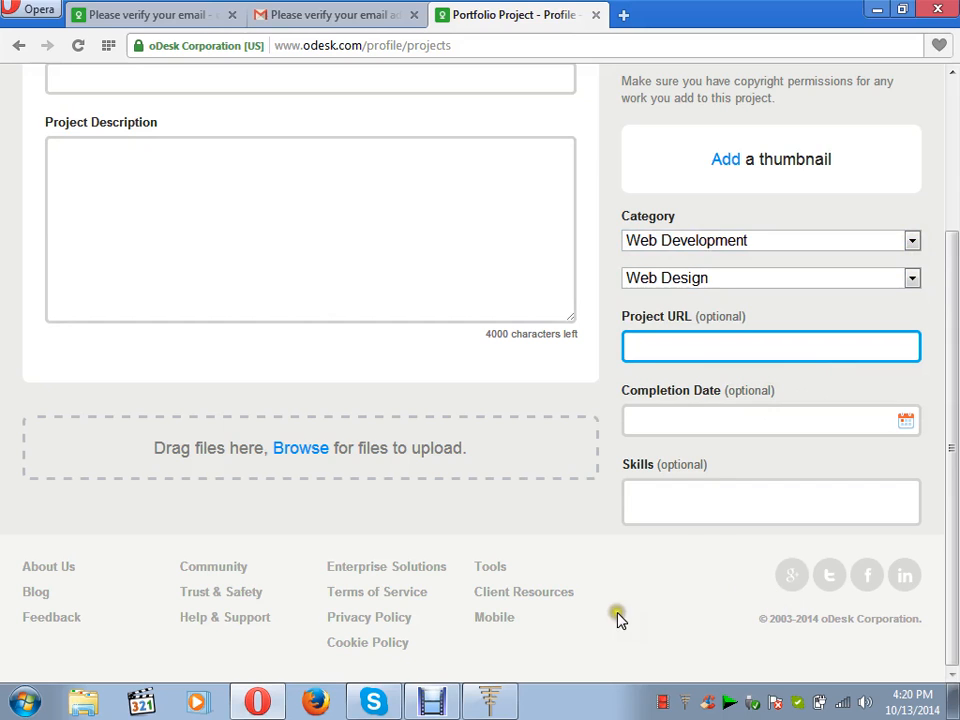
Leave the unsaved project form with the browser Back button.
scroll(943, 77, up, 3)
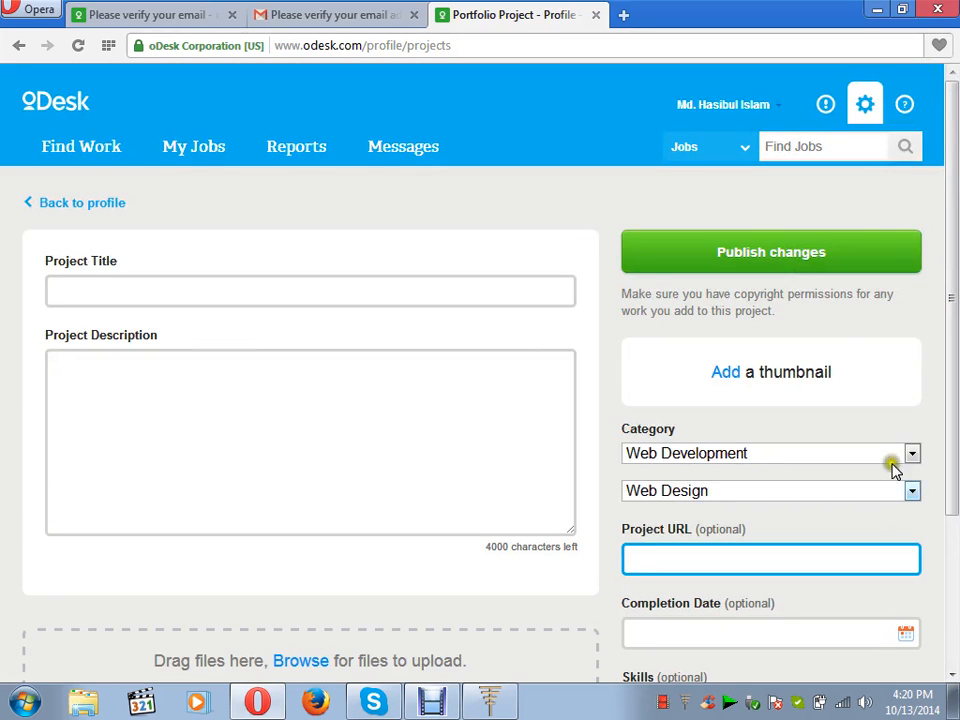
scroll(952, 675, down, 3)
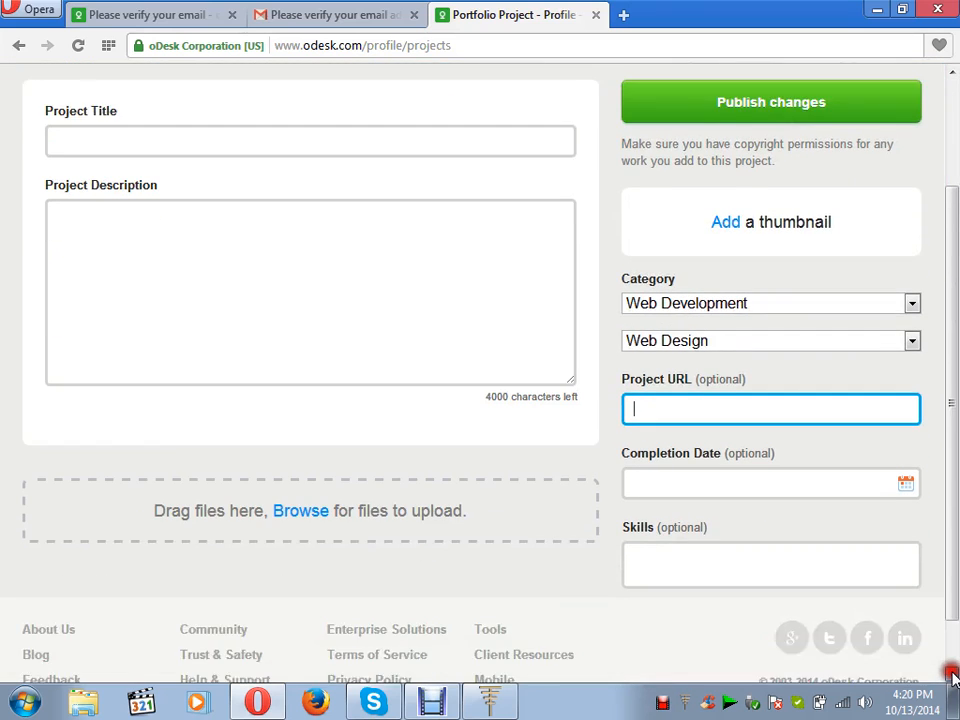
scroll(954, 118, up, 3)
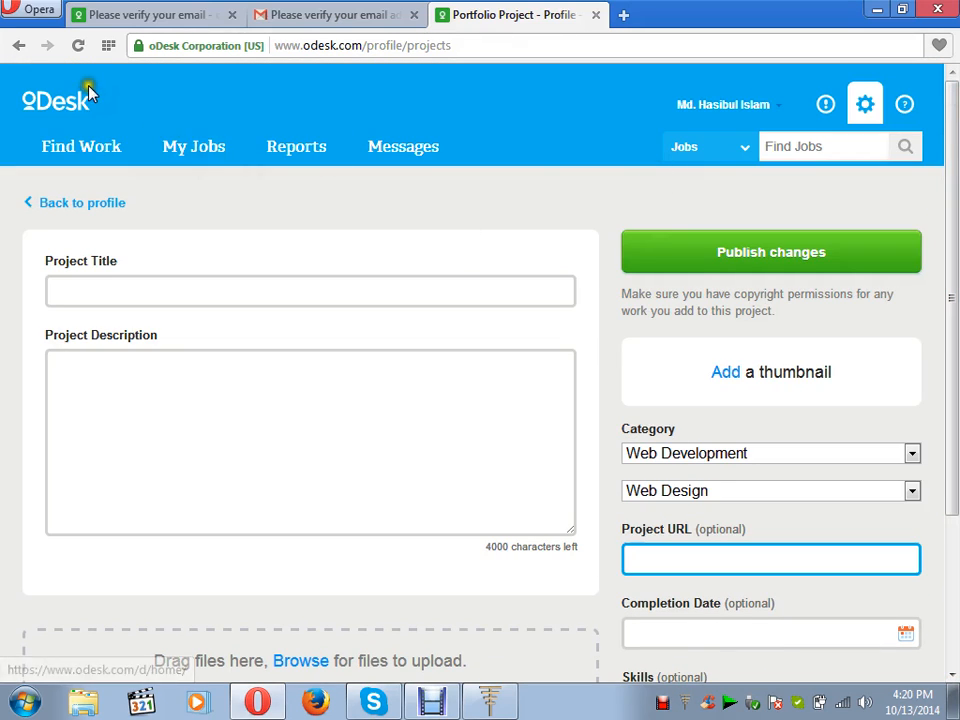
click(19, 46)
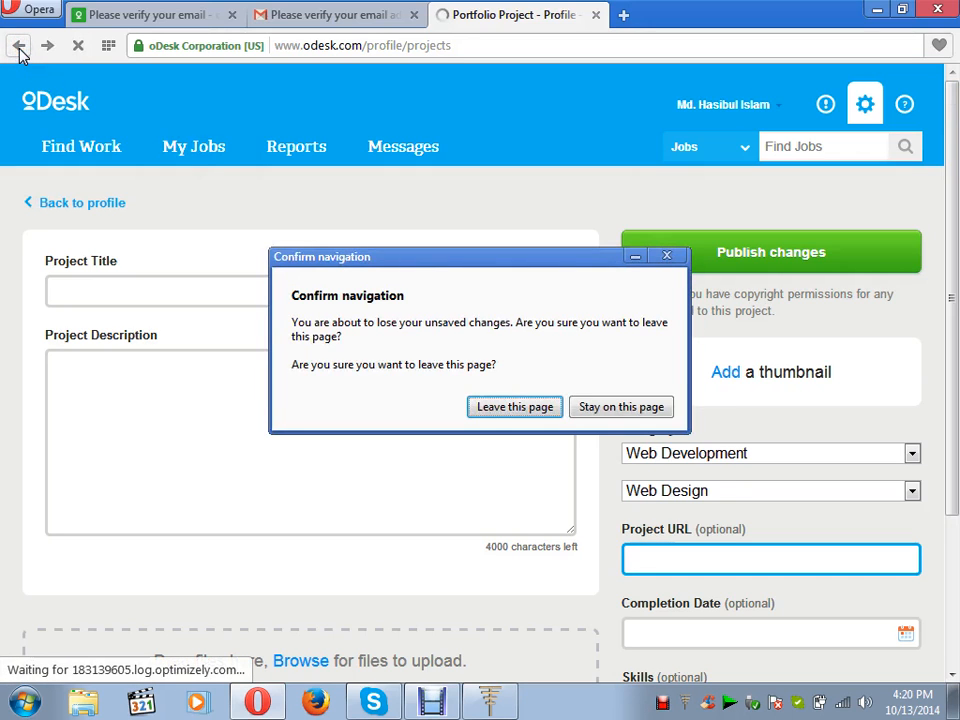
Confirm leaving the project form and open My Freelancer Profile settings via Edit my Profile.
click(508, 412)
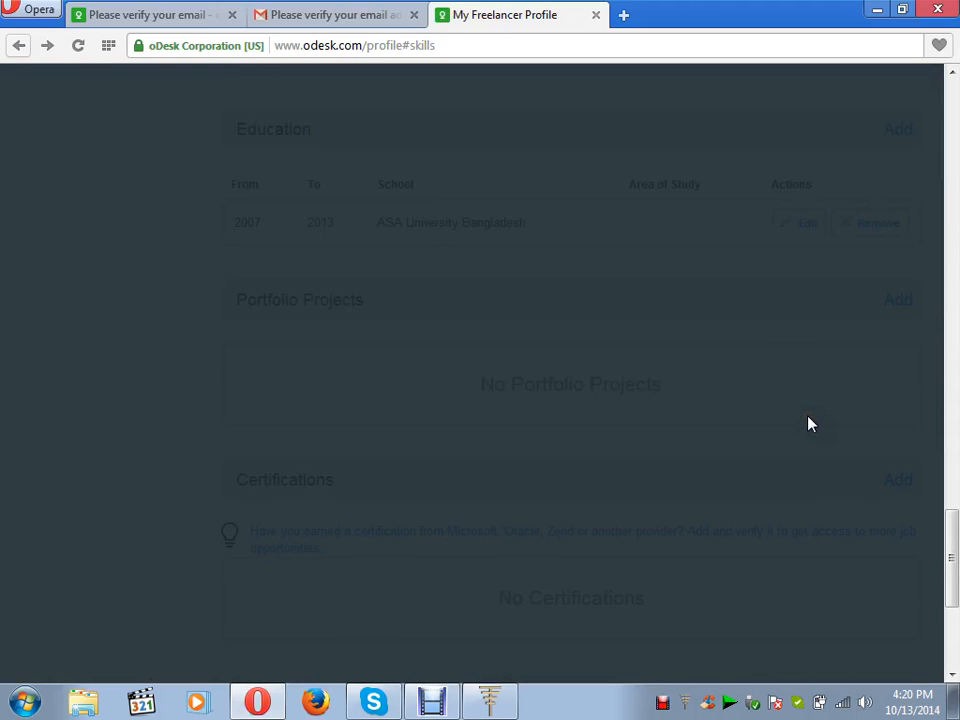
click(80, 130)
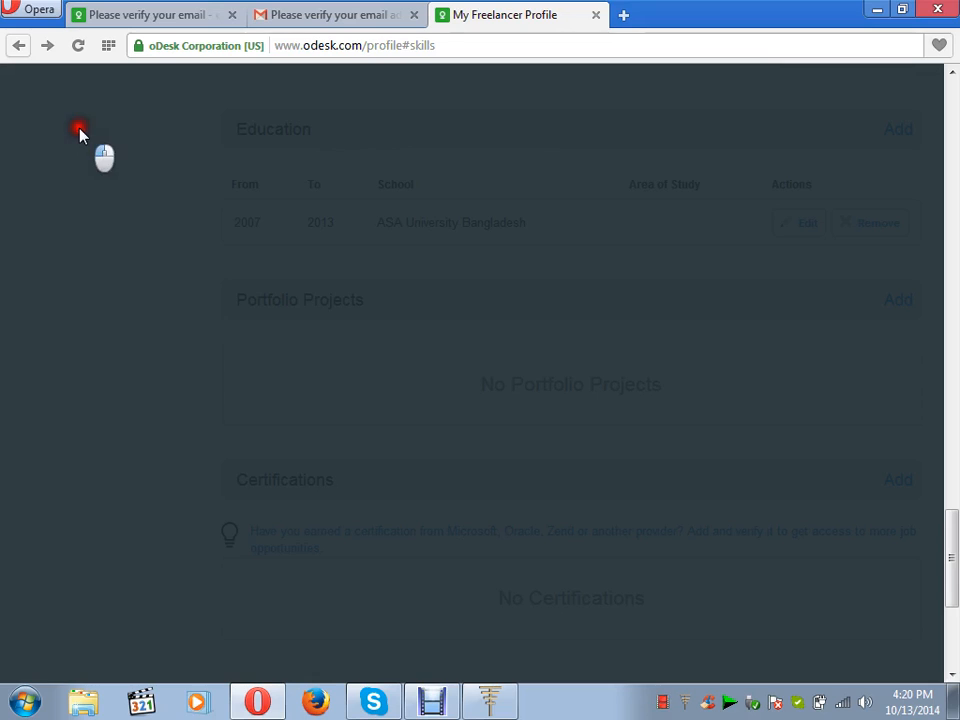
click(18, 47)
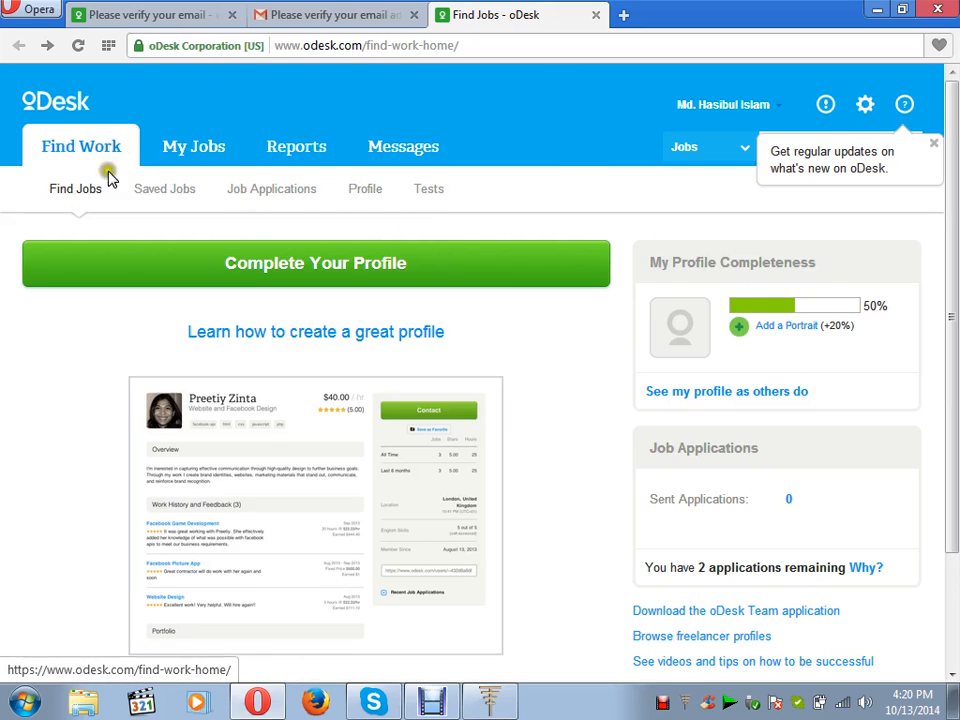
click(367, 193)
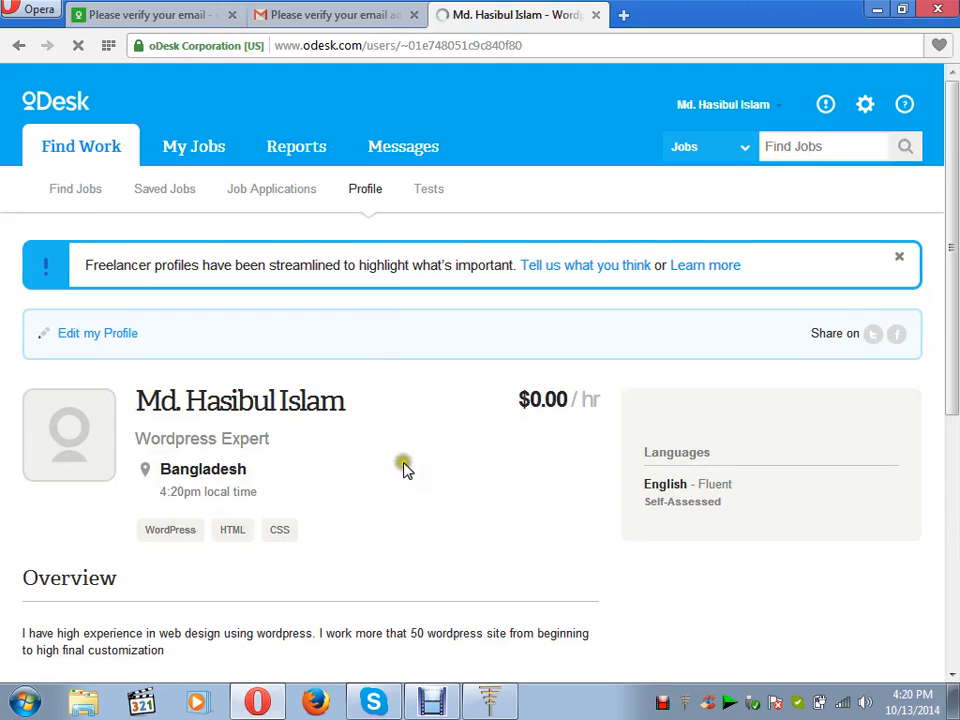
click(118, 336)
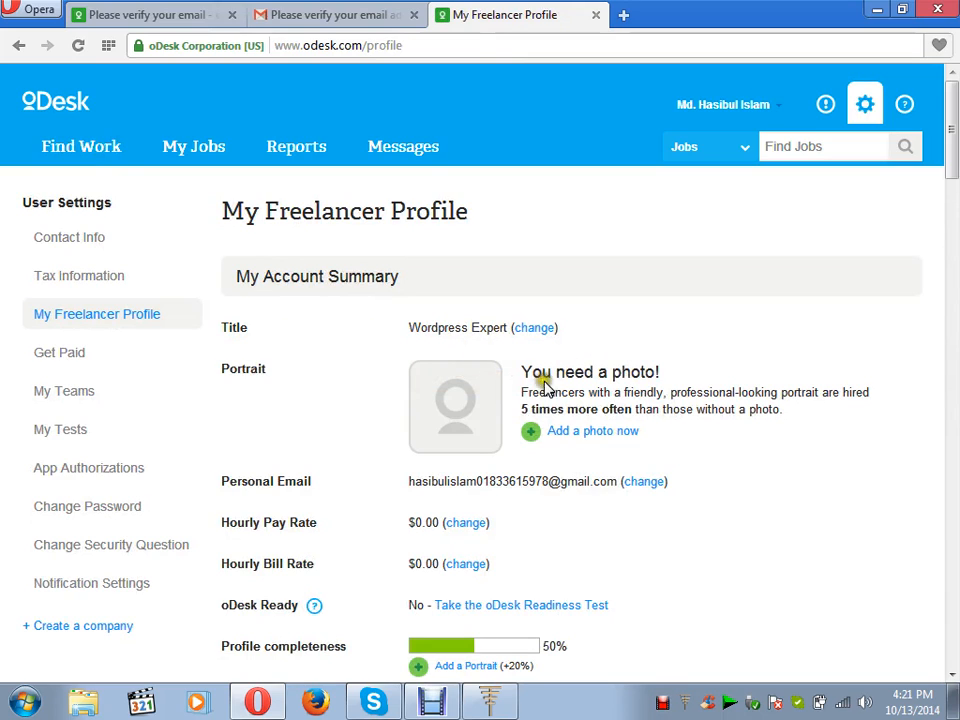
Start adding a portrait and open the passport-size photos folder on the PERSONAL DATA (G:) drive.
click(578, 433)
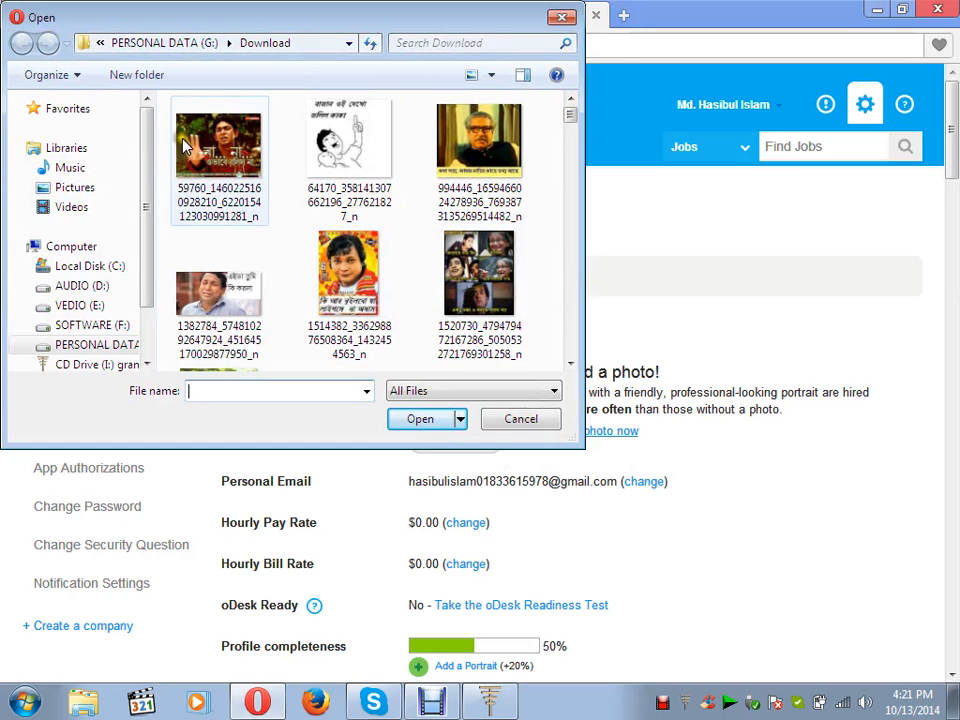
click(100, 344)
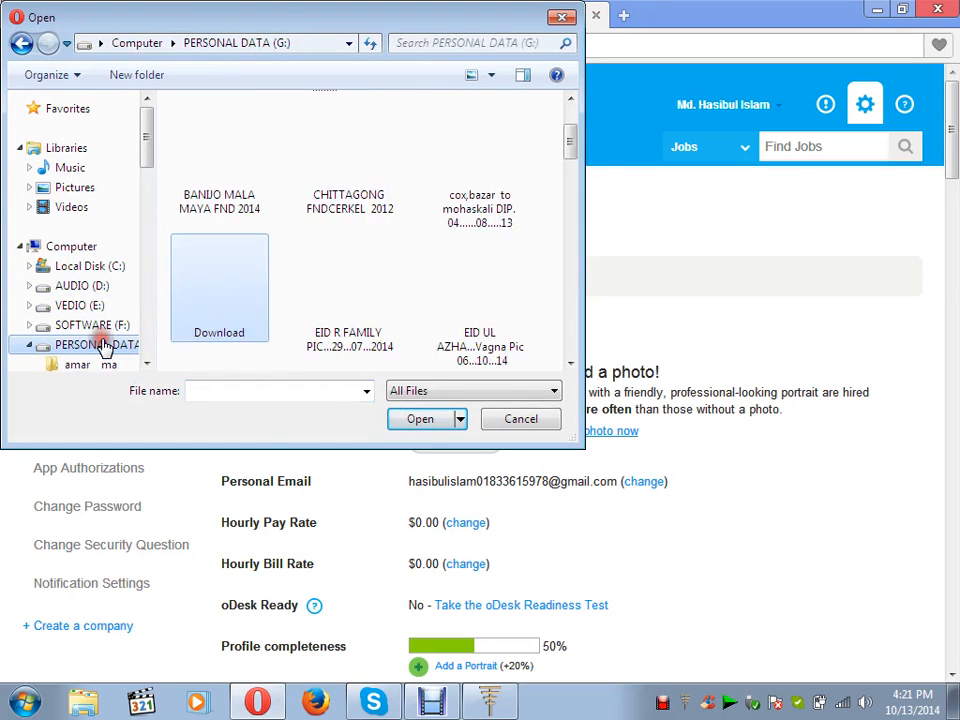
click(569, 364)
click(569, 364)
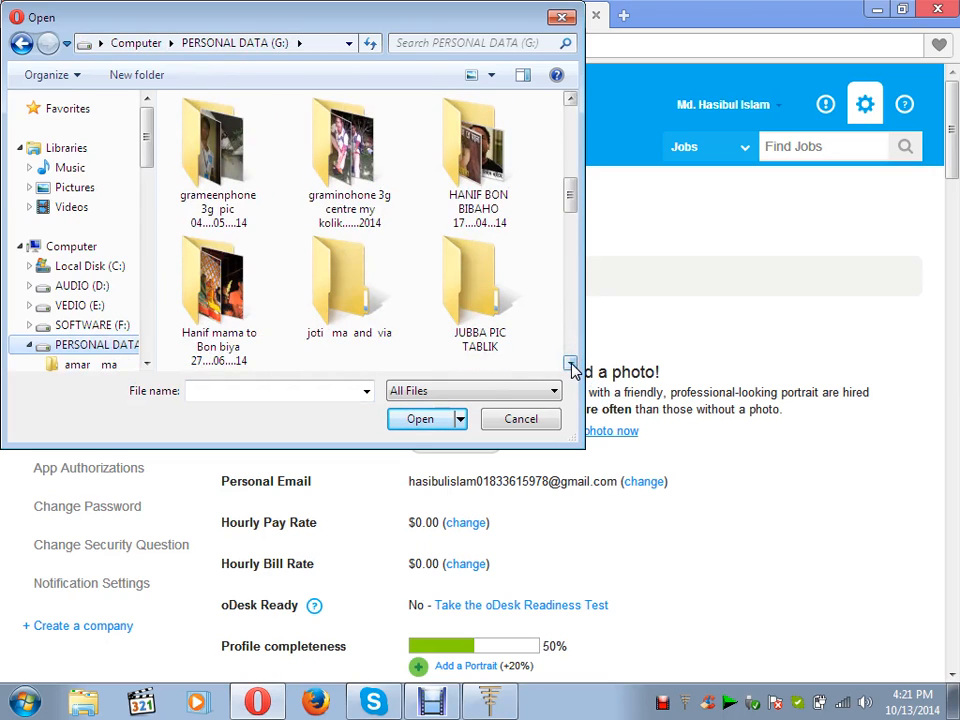
click(569, 364)
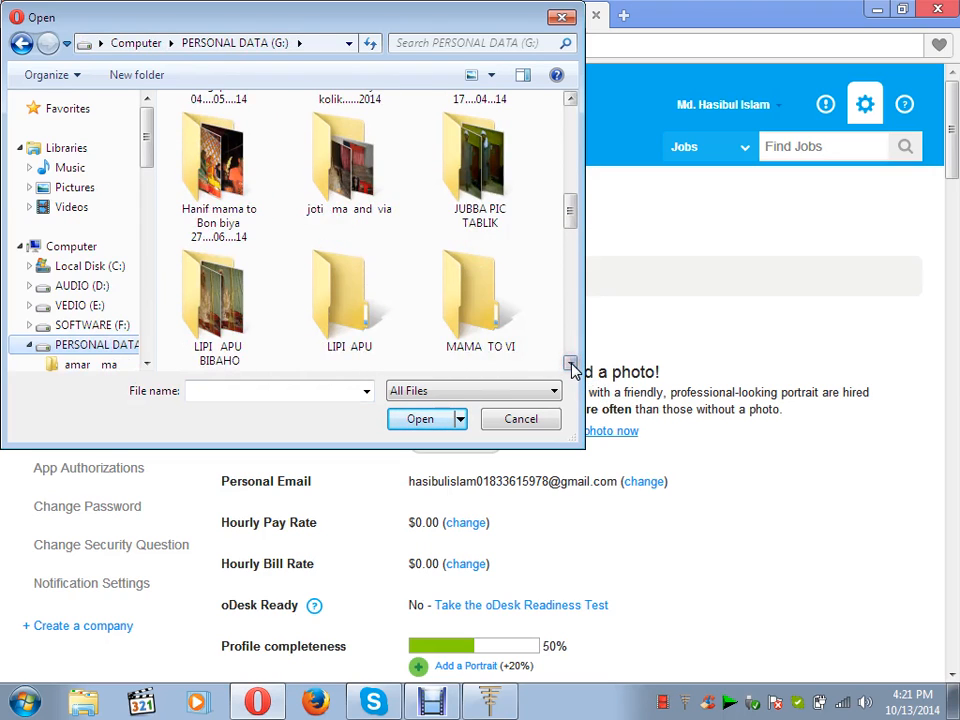
click(569, 364)
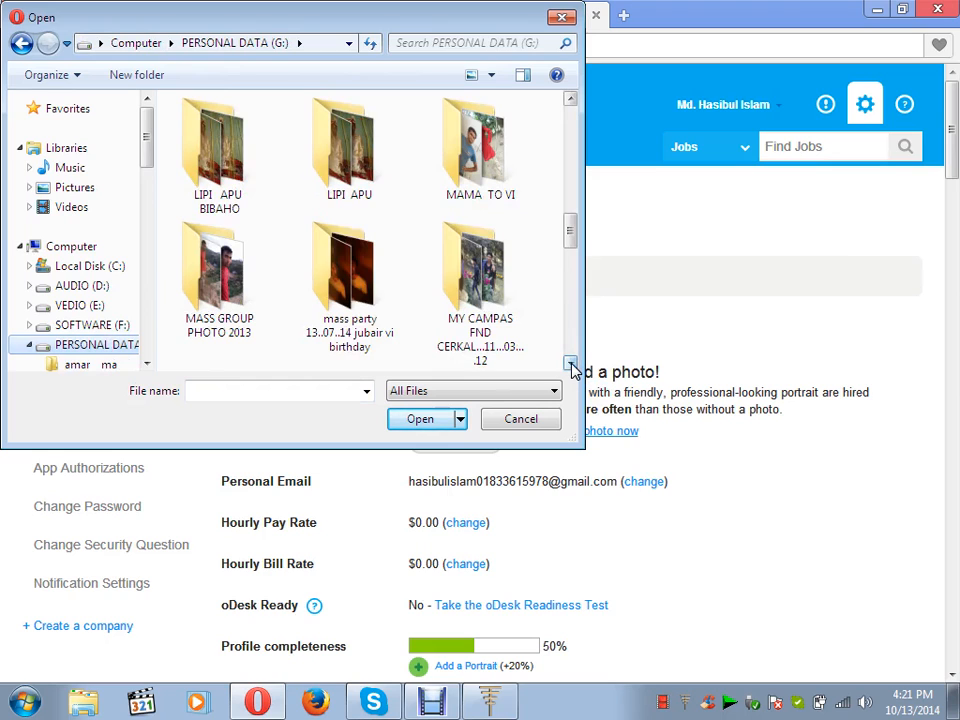
click(570, 365)
click(570, 365)
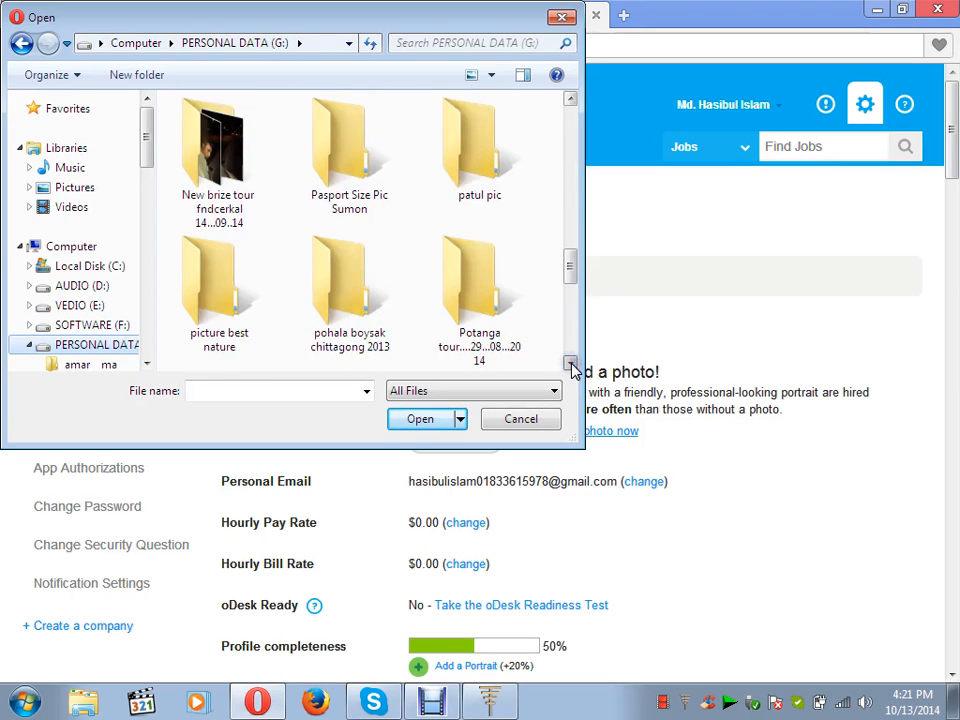
double_click(360, 180)
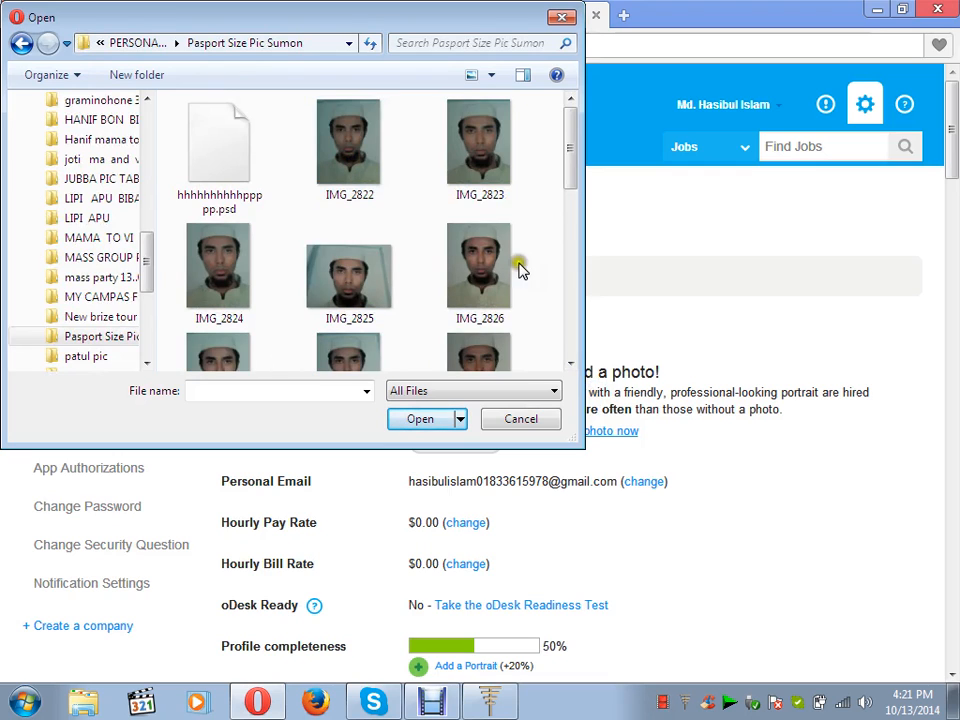
Upload IMG_2827 as the portrait, which is rejected as larger than 4000 x 4000.
click(570, 364)
click(570, 364)
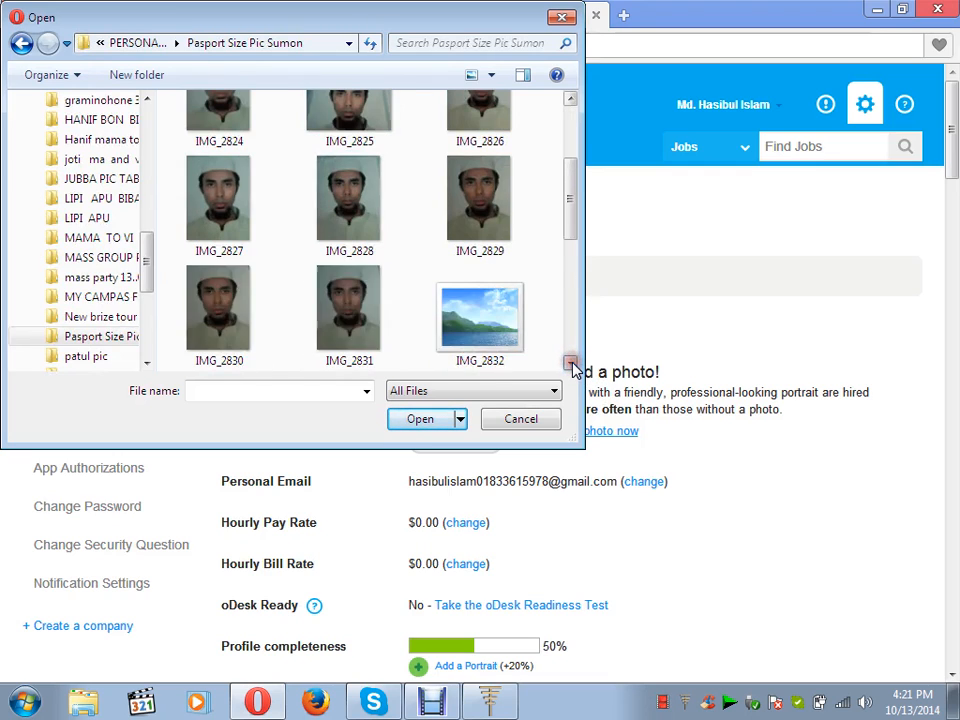
click(570, 364)
click(570, 98)
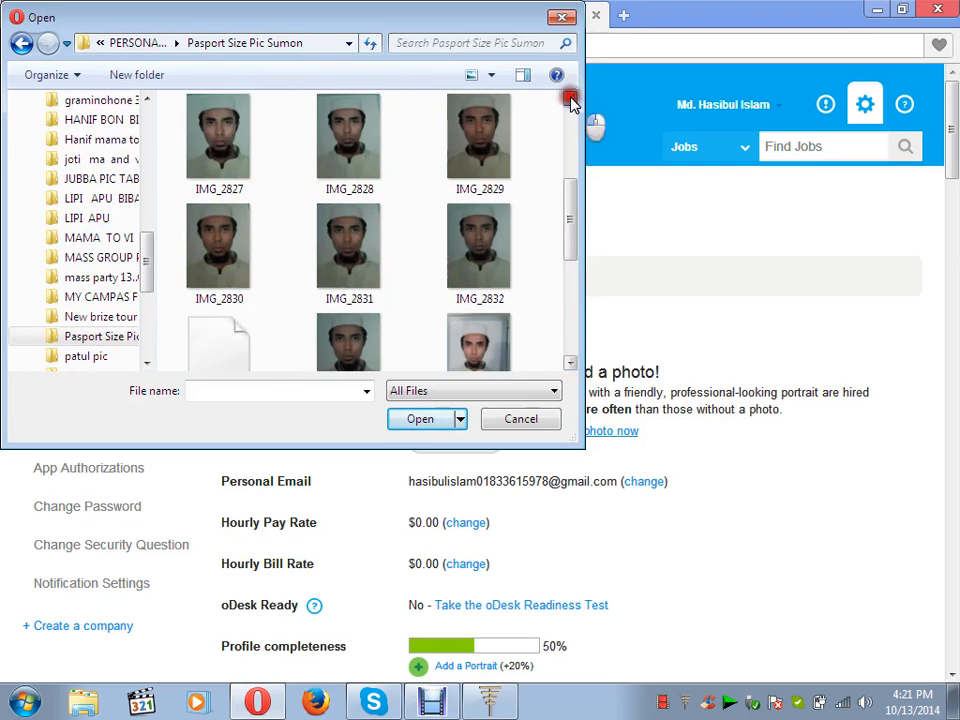
click(570, 98)
click(570, 98)
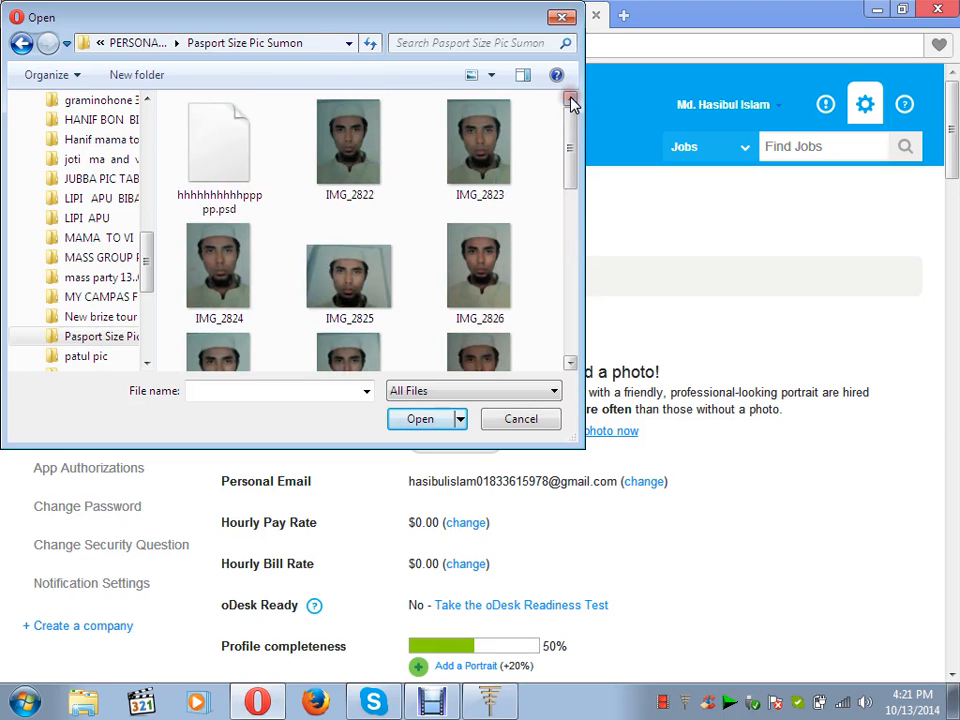
click(570, 345)
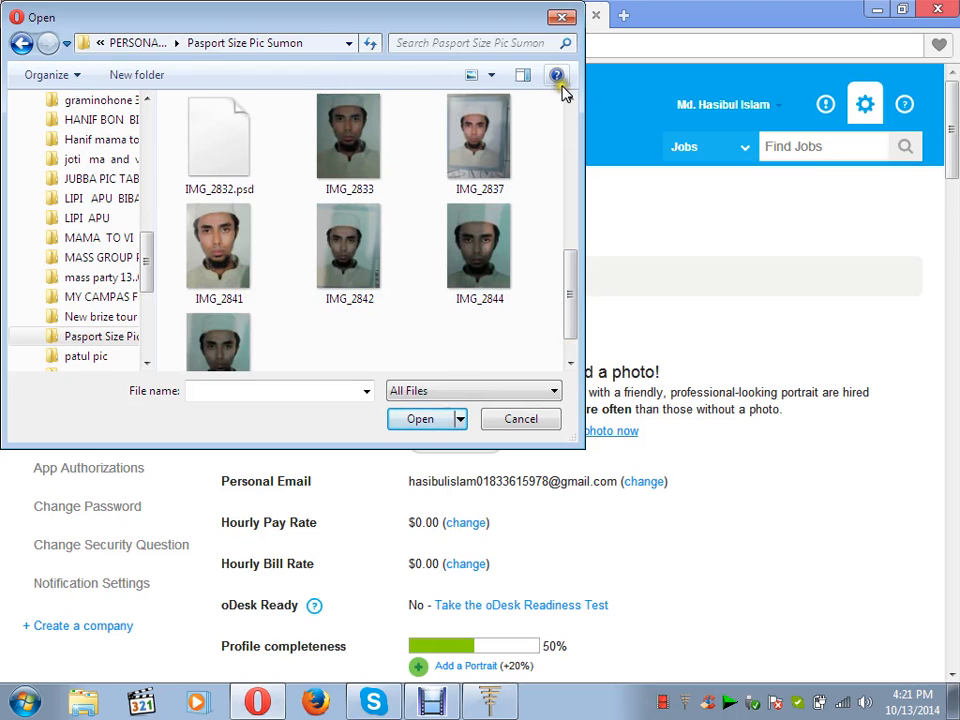
click(570, 99)
click(571, 101)
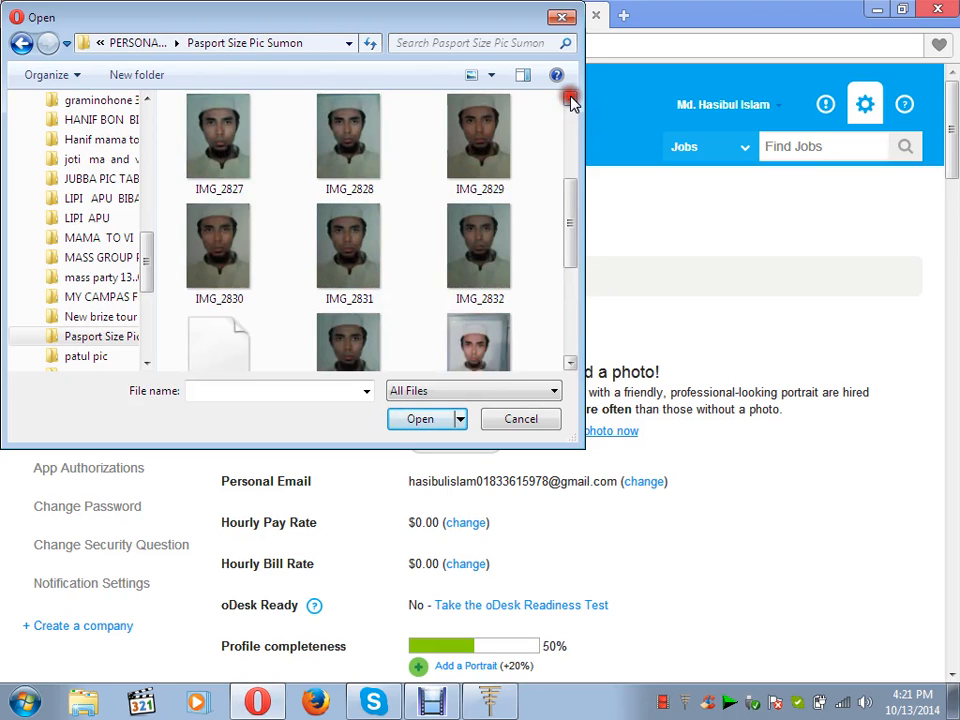
click(570, 101)
click(570, 101)
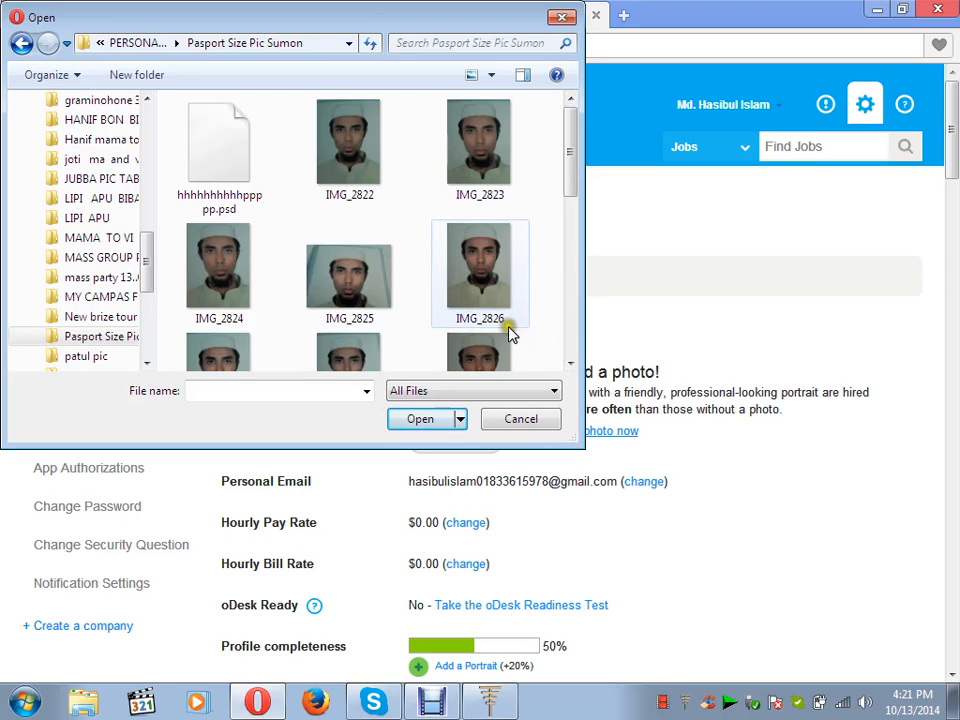
click(569, 364)
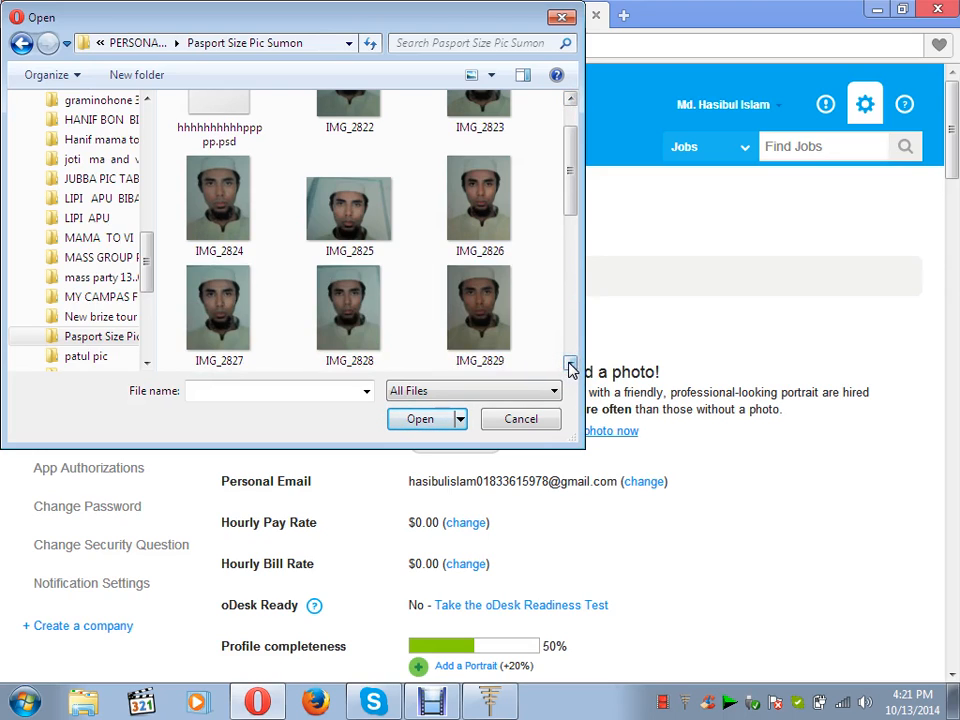
double_click(229, 306)
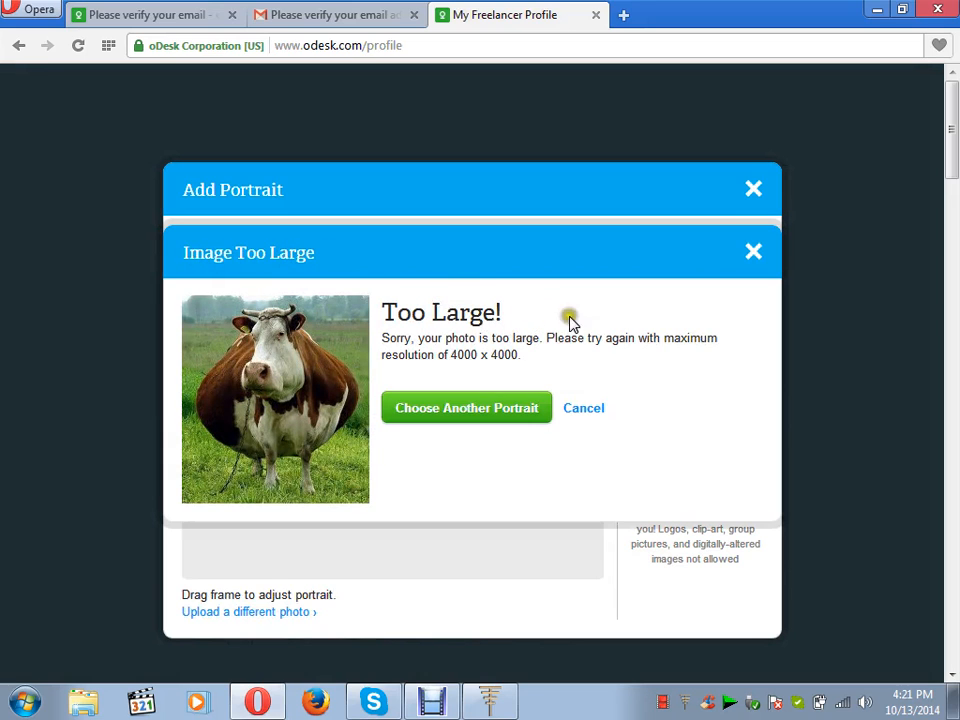
Dismiss the warning and try uploading IMG_2826 as the portrait instead.
click(752, 252)
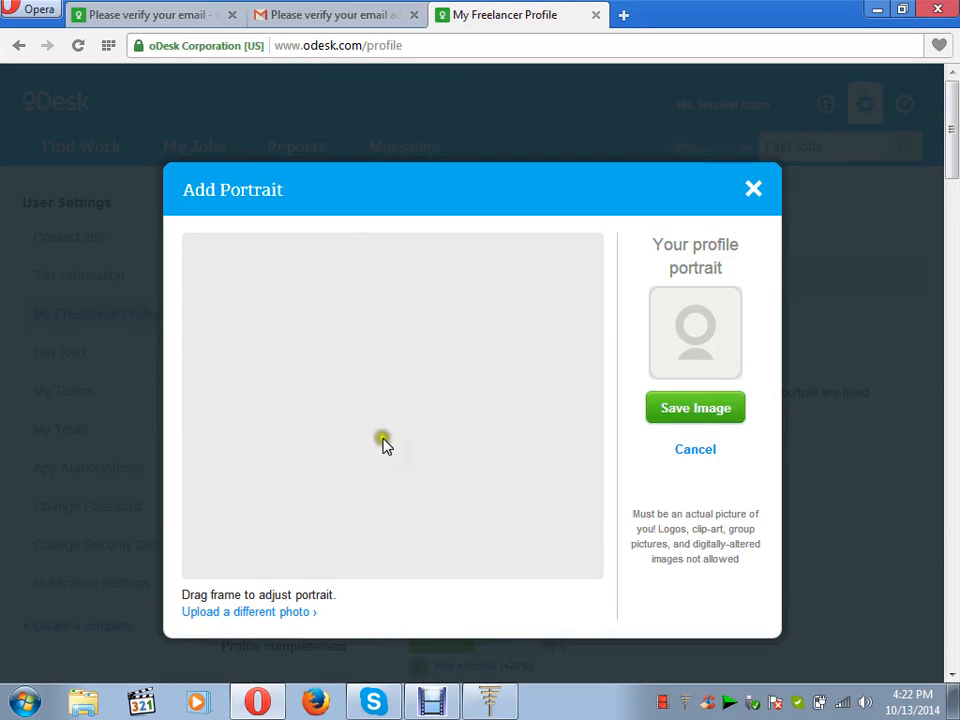
click(246, 612)
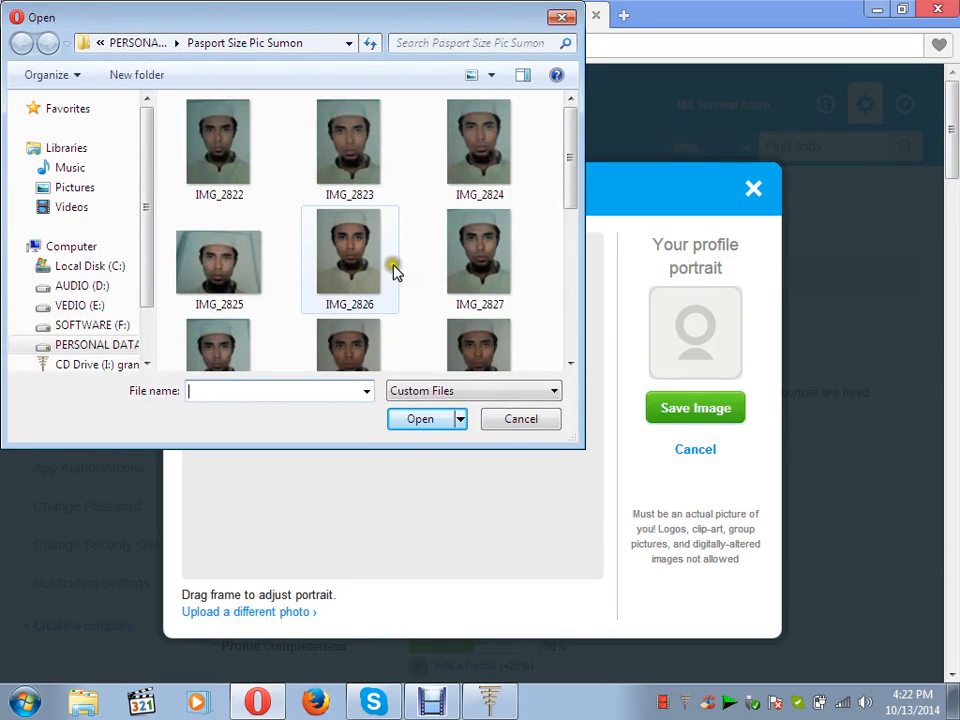
click(569, 364)
click(569, 364)
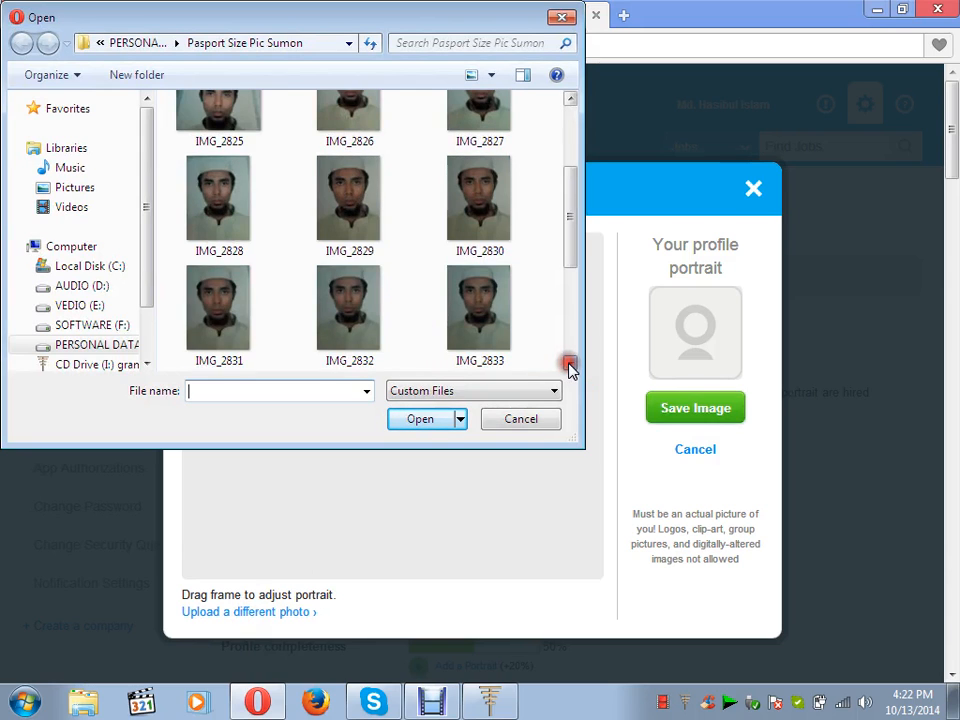
click(569, 364)
click(569, 364)
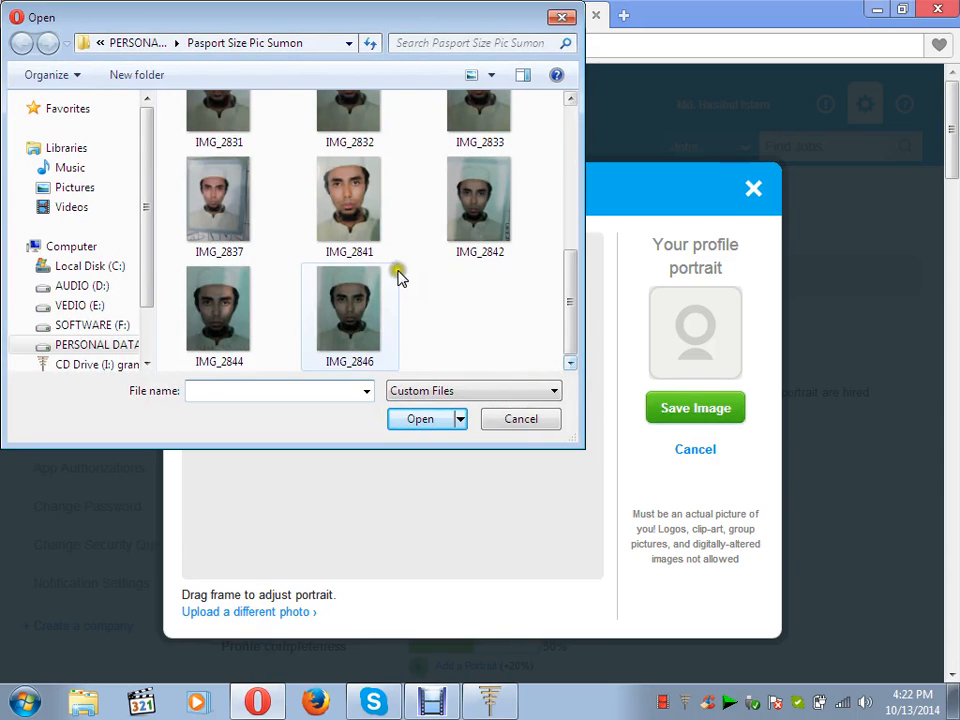
click(570, 101)
click(570, 101)
click(570, 101)
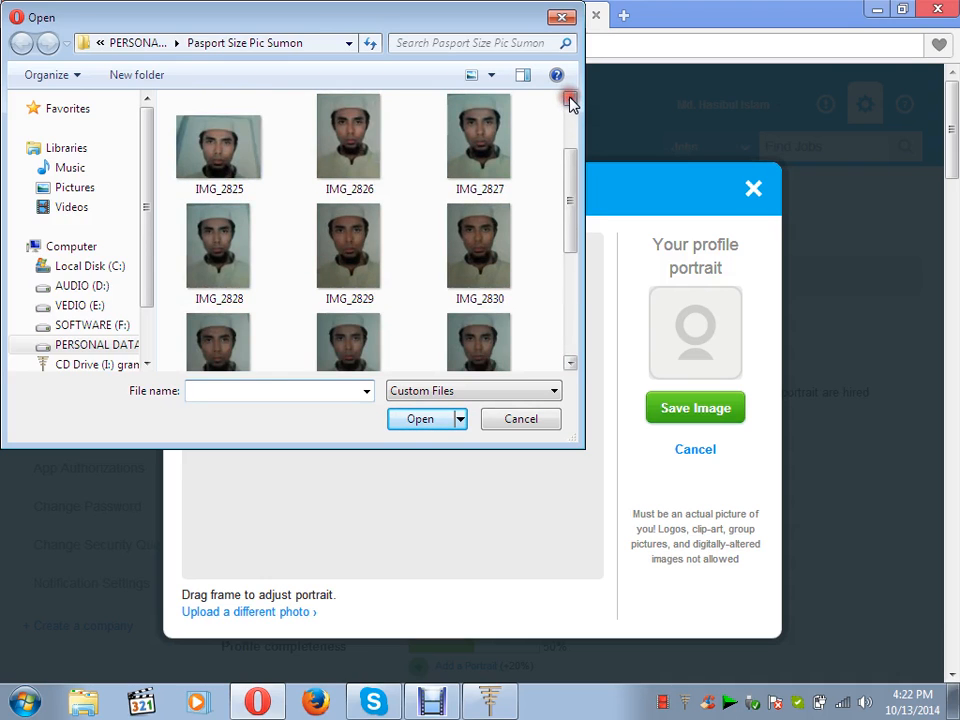
click(570, 101)
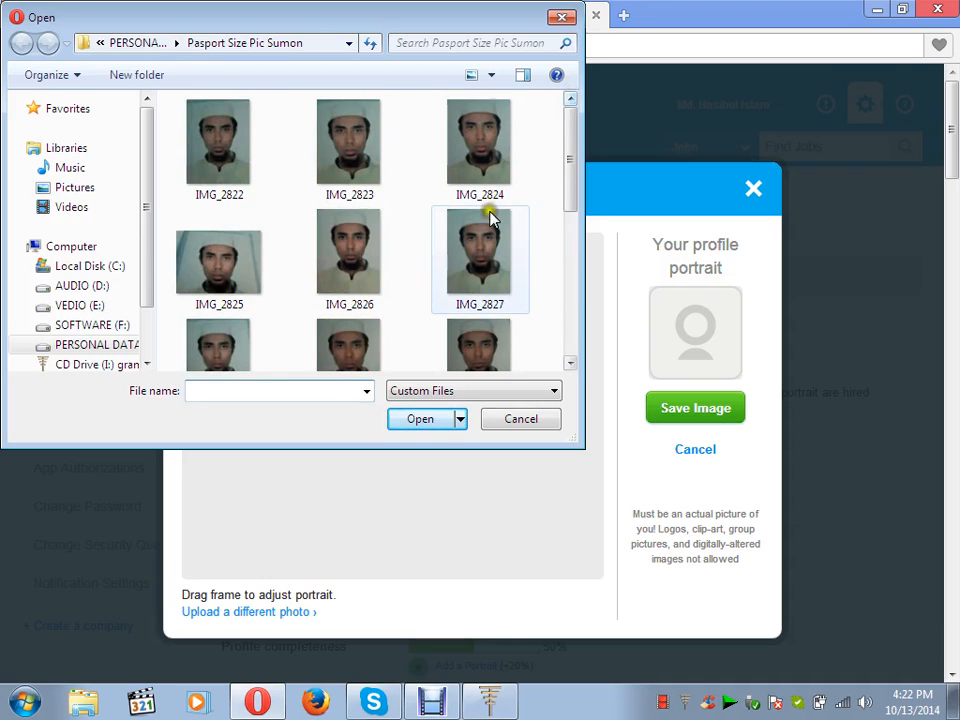
click(358, 262)
double_click(358, 262)
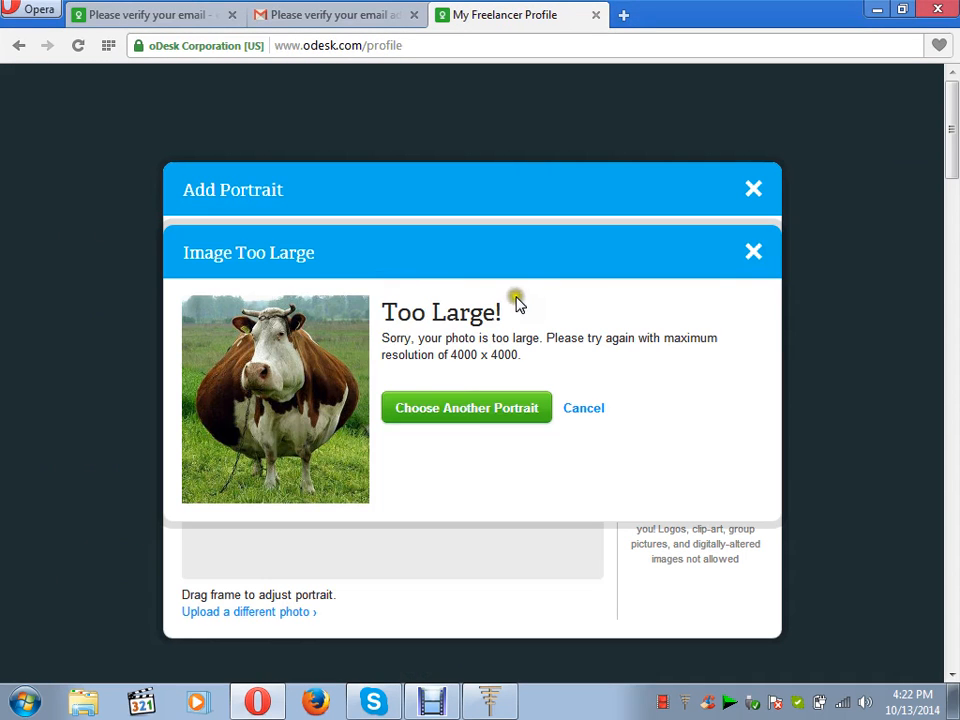
Dismiss the too-large warning again and cancel both the file picker and Add Portrait.
click(752, 253)
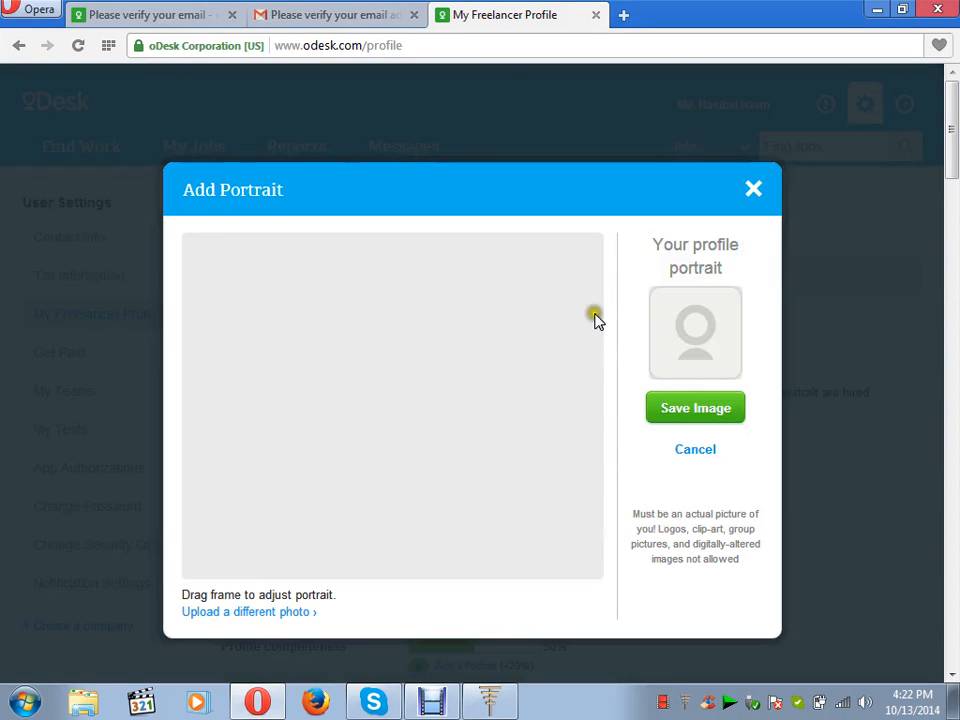
click(280, 612)
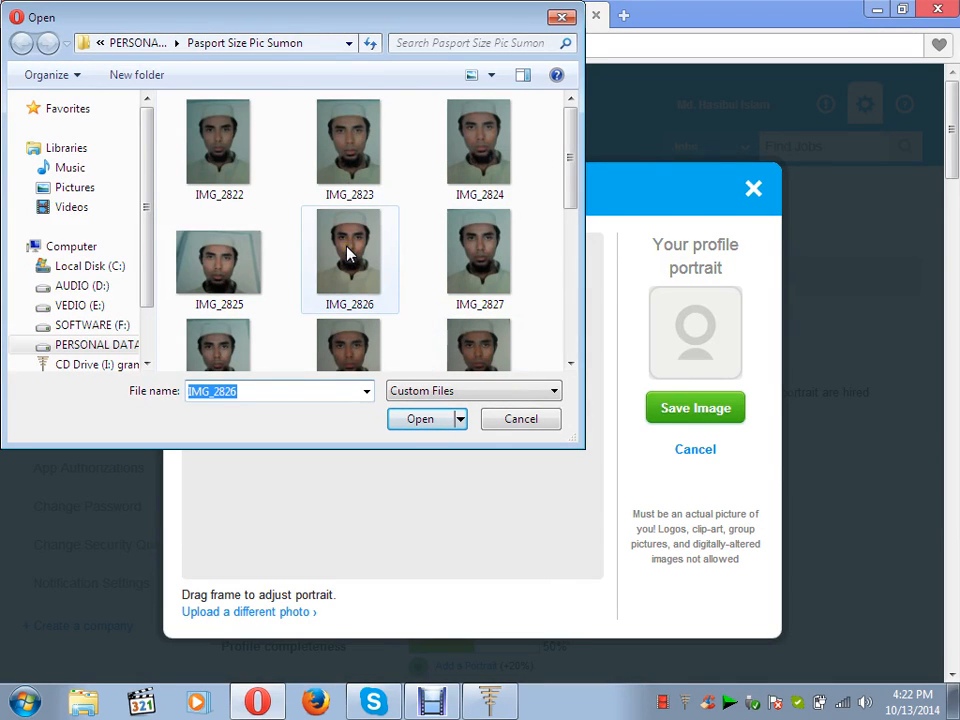
click(570, 364)
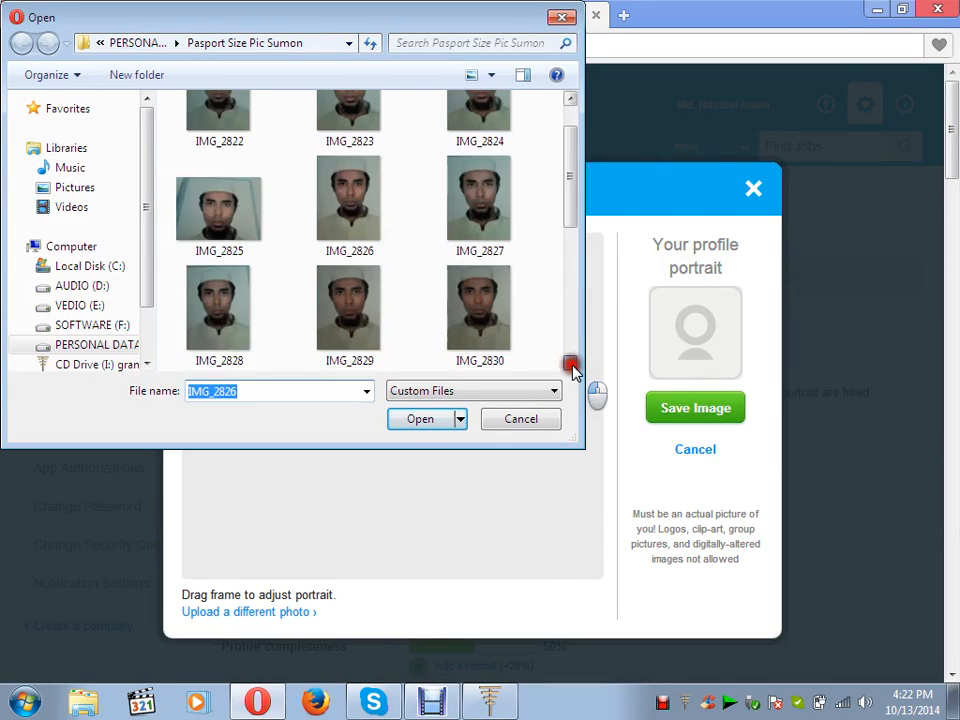
click(570, 364)
click(570, 364)
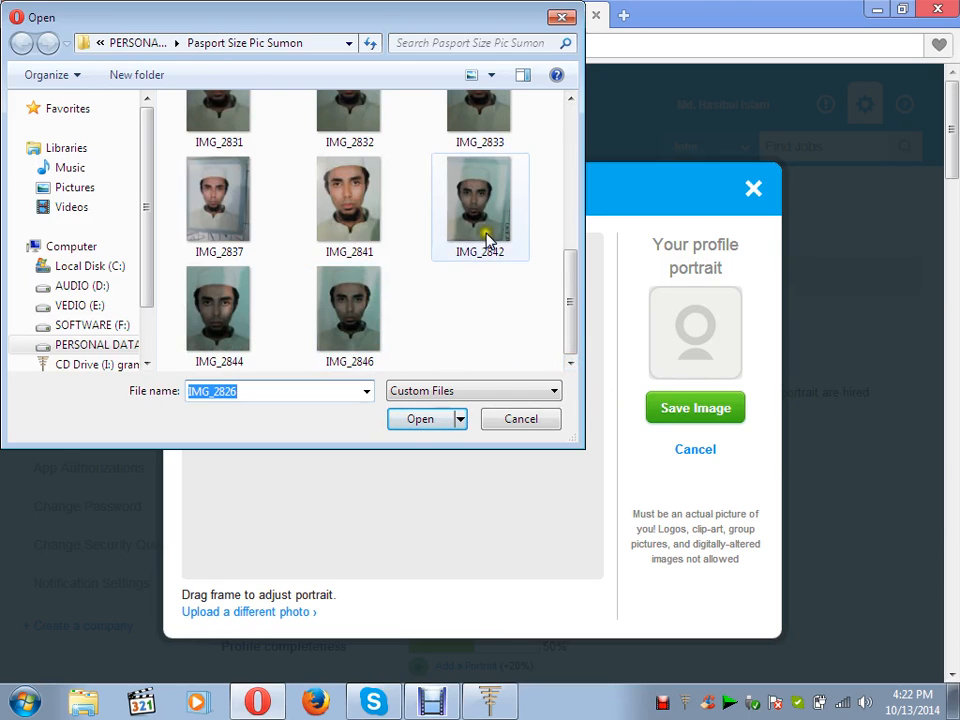
click(562, 18)
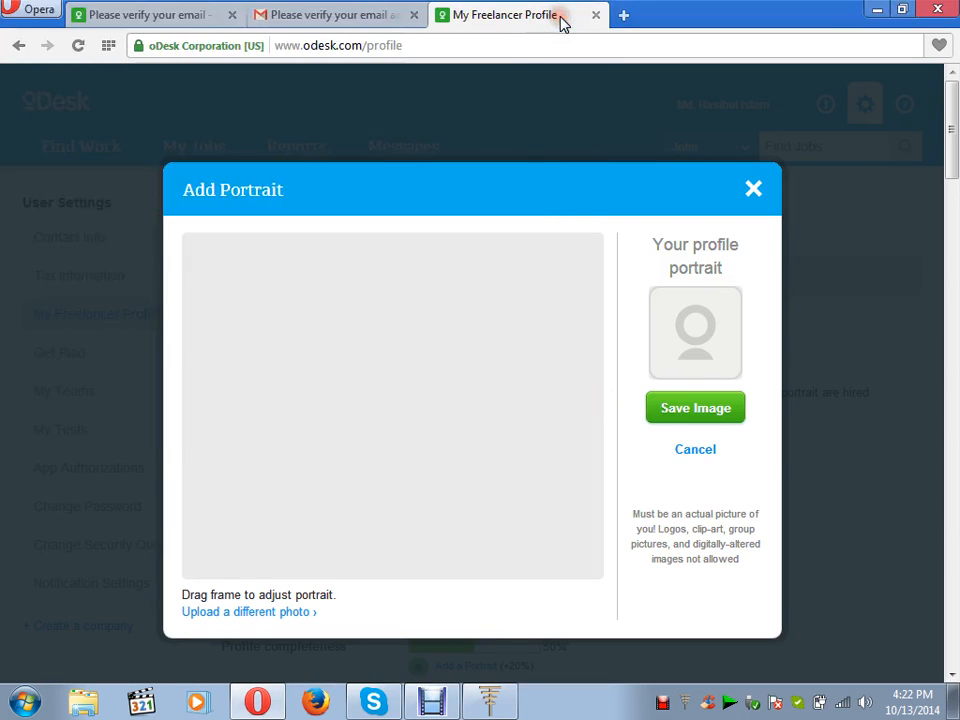
click(697, 452)
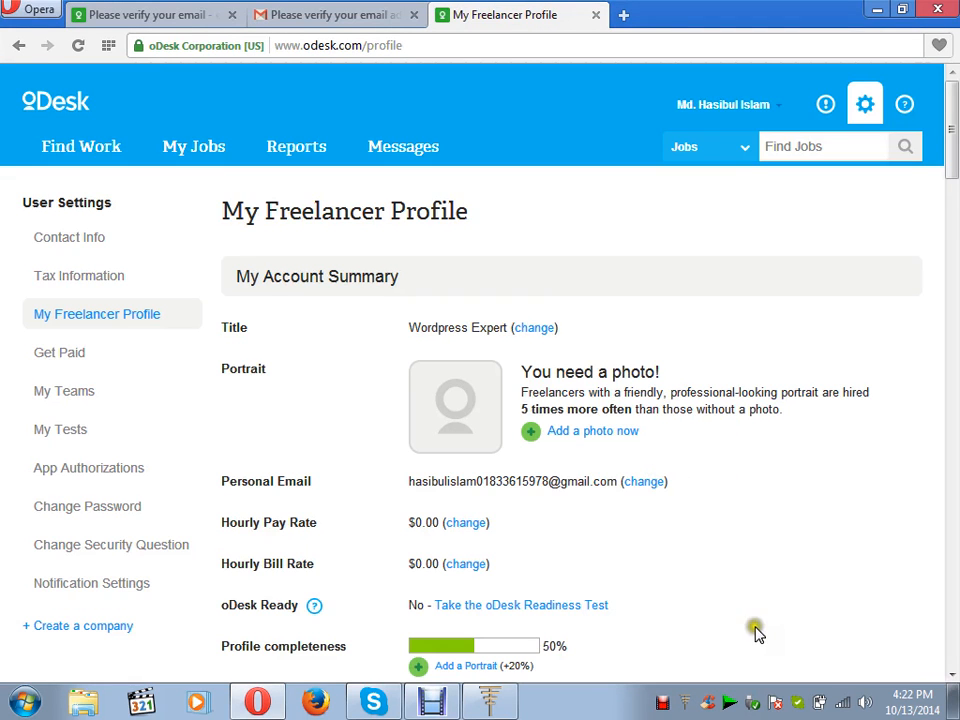
Change the Hourly Pay Rate to $2.00 earned ($2.22 billed) and save.
click(466, 524)
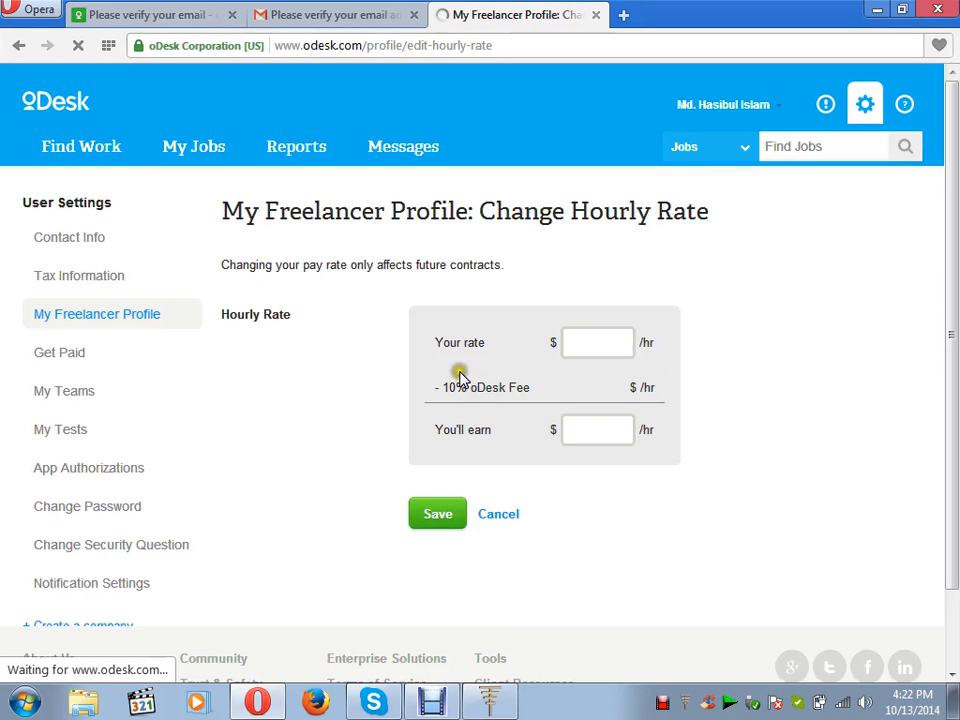
click(582, 342)
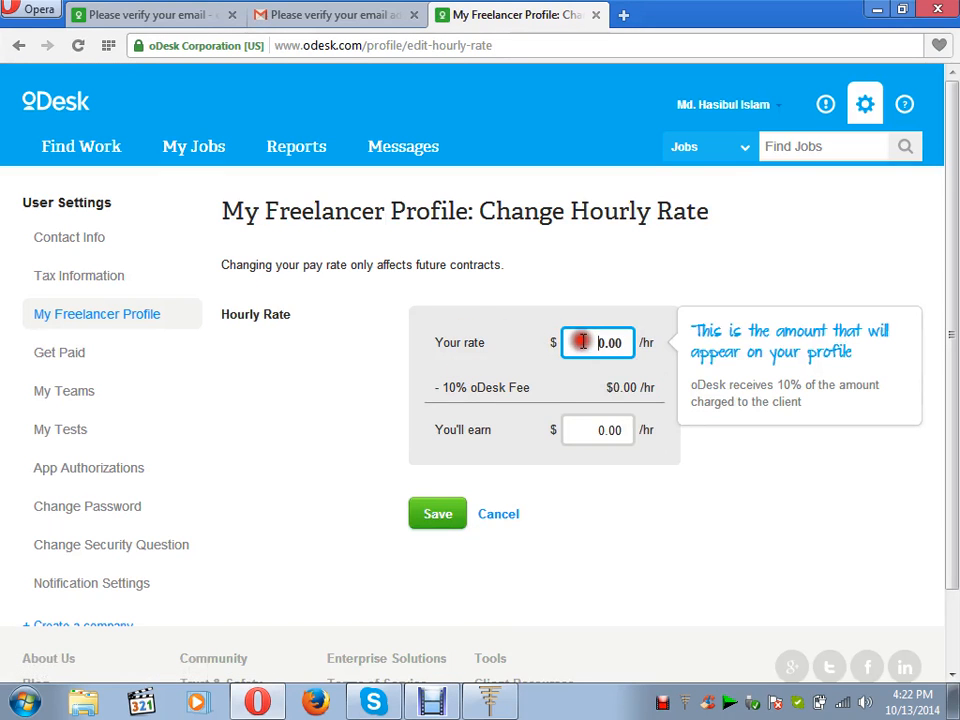
double_click(582, 342)
click(658, 514)
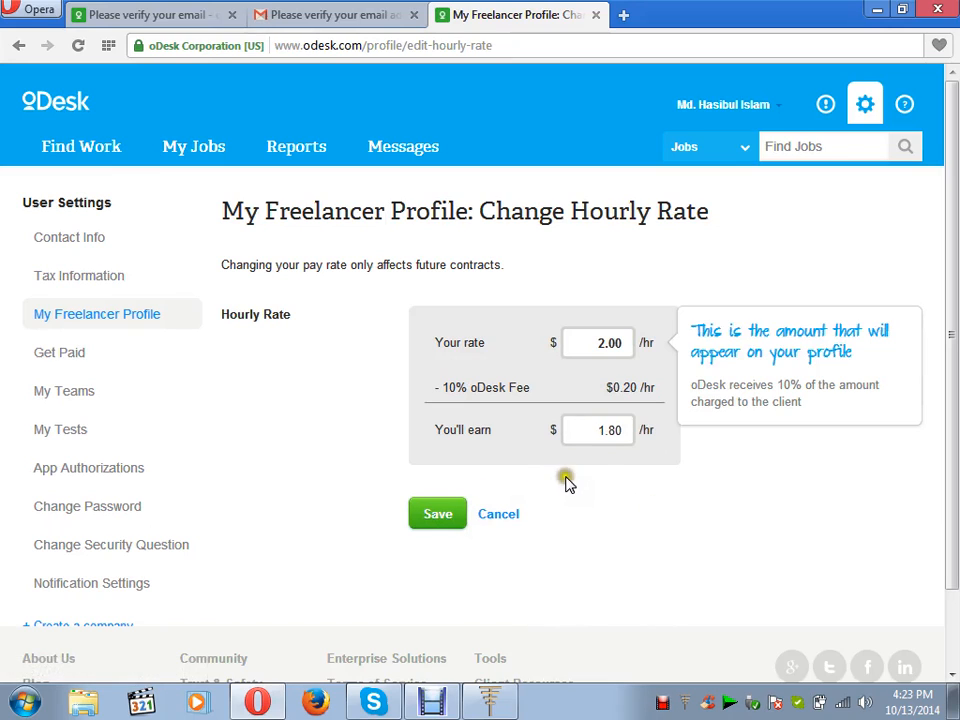
double_click(594, 432)
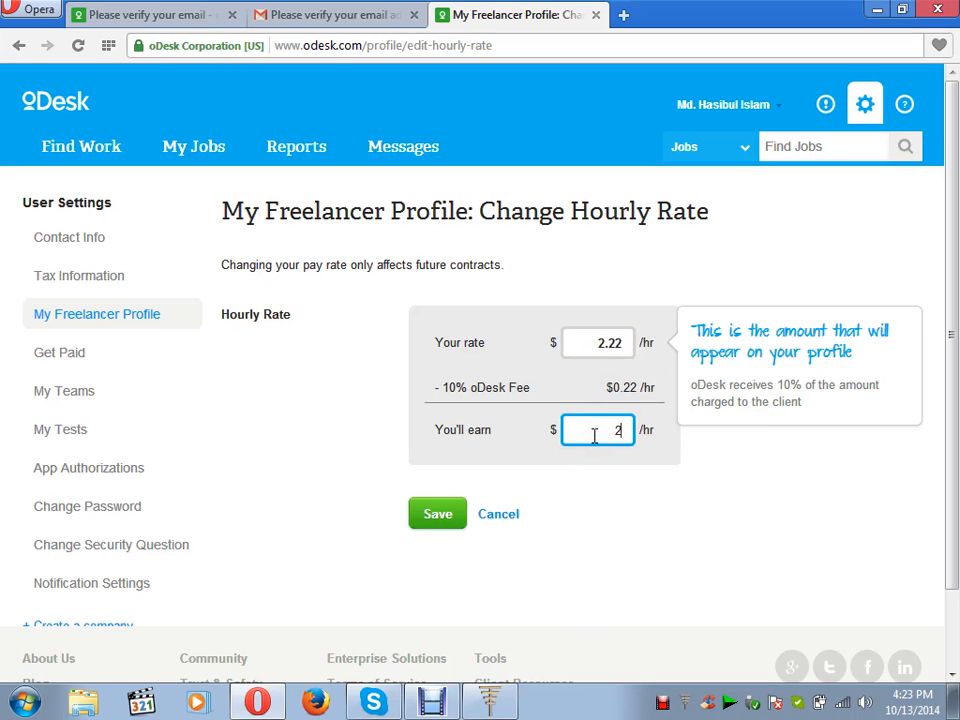
click(636, 510)
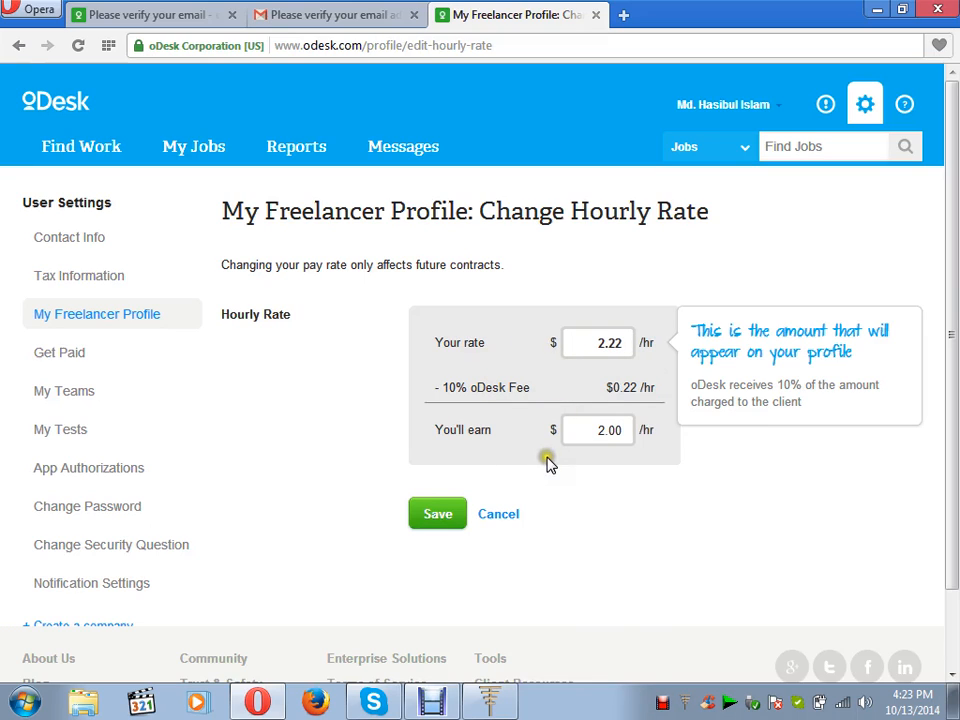
click(437, 516)
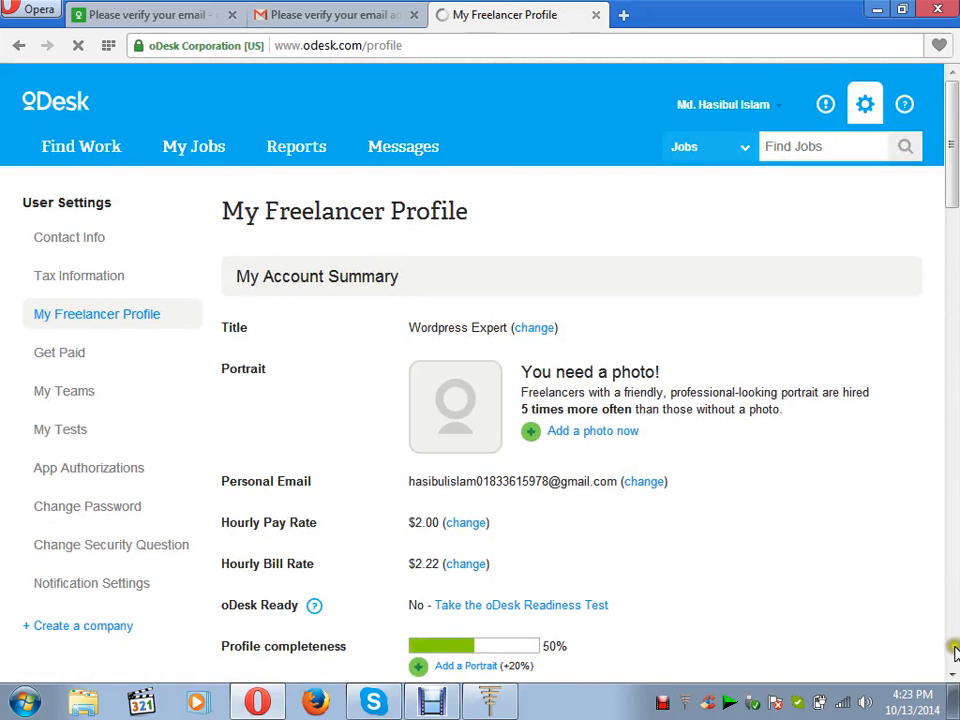
click(951, 676)
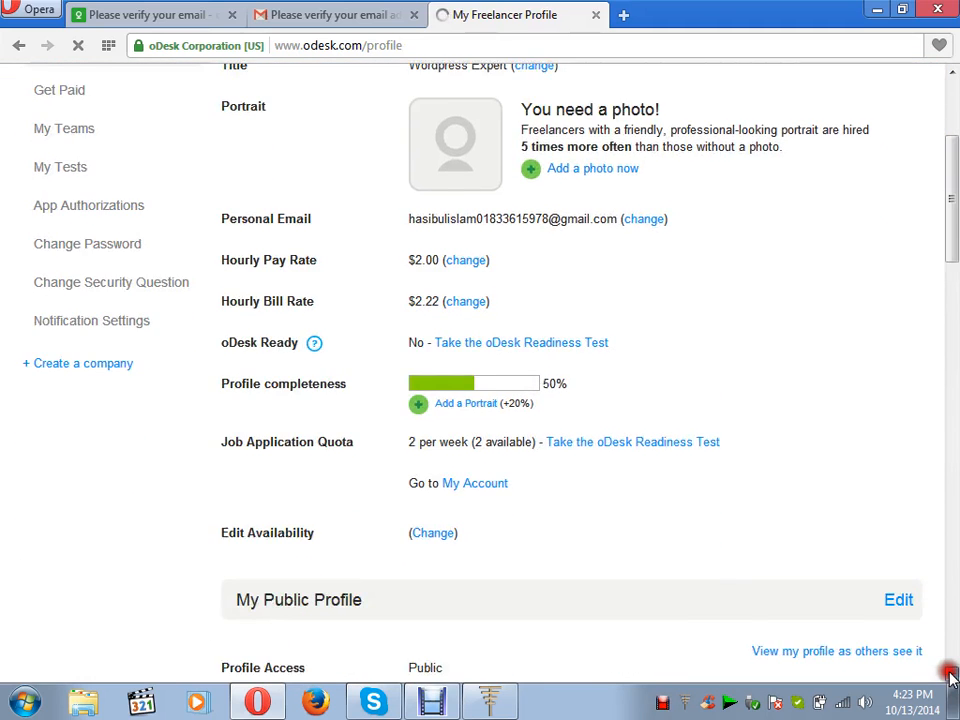
click(951, 676)
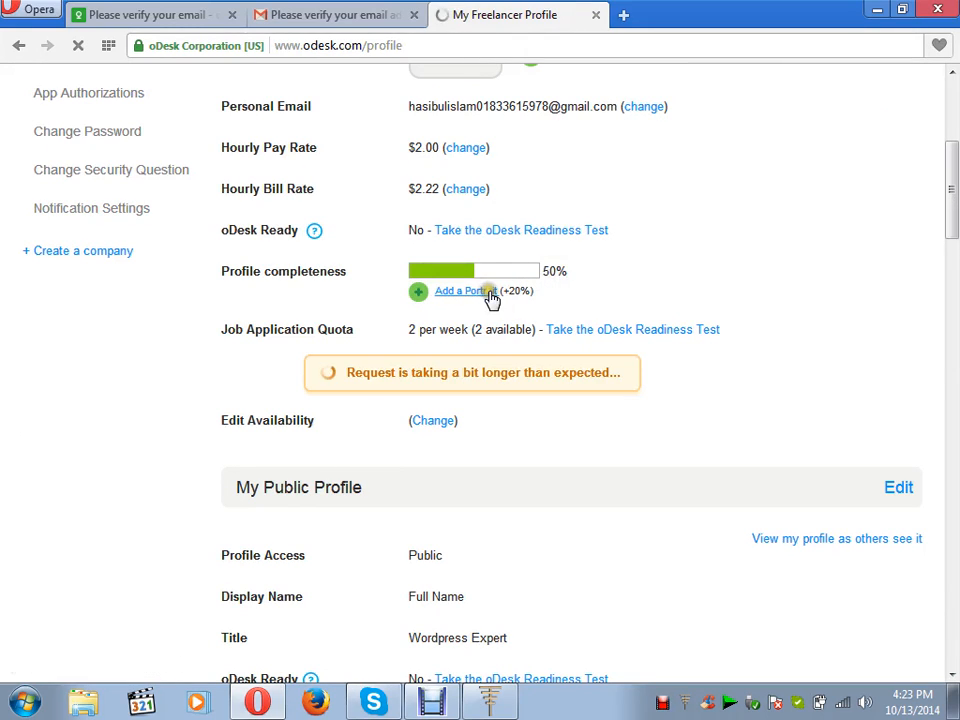
click(466, 292)
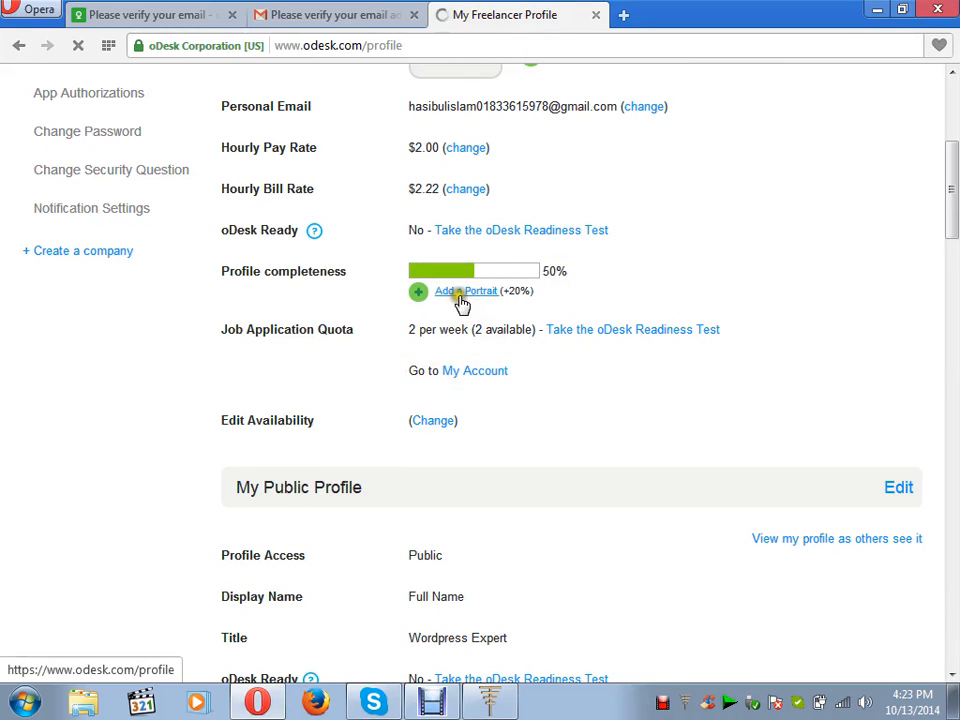
click(479, 293)
click(515, 292)
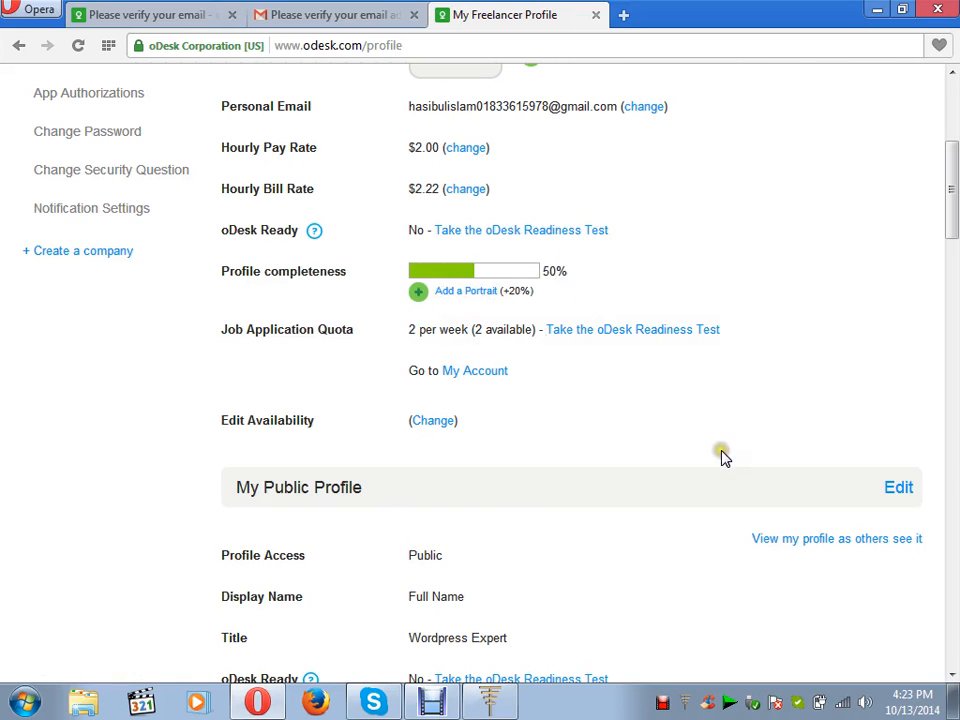
click(953, 676)
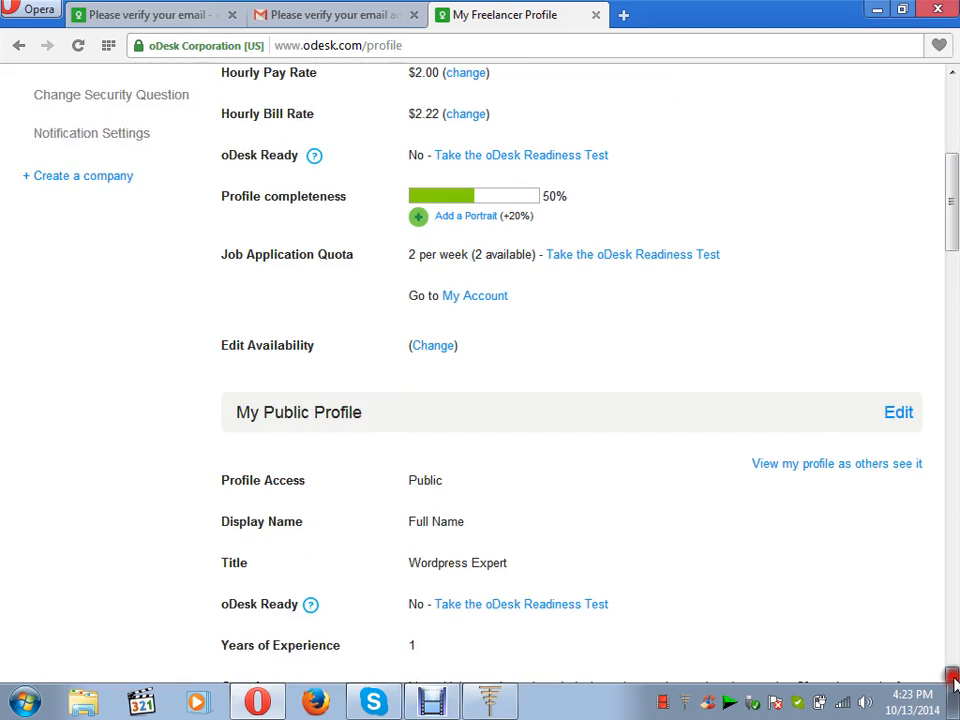
click(953, 676)
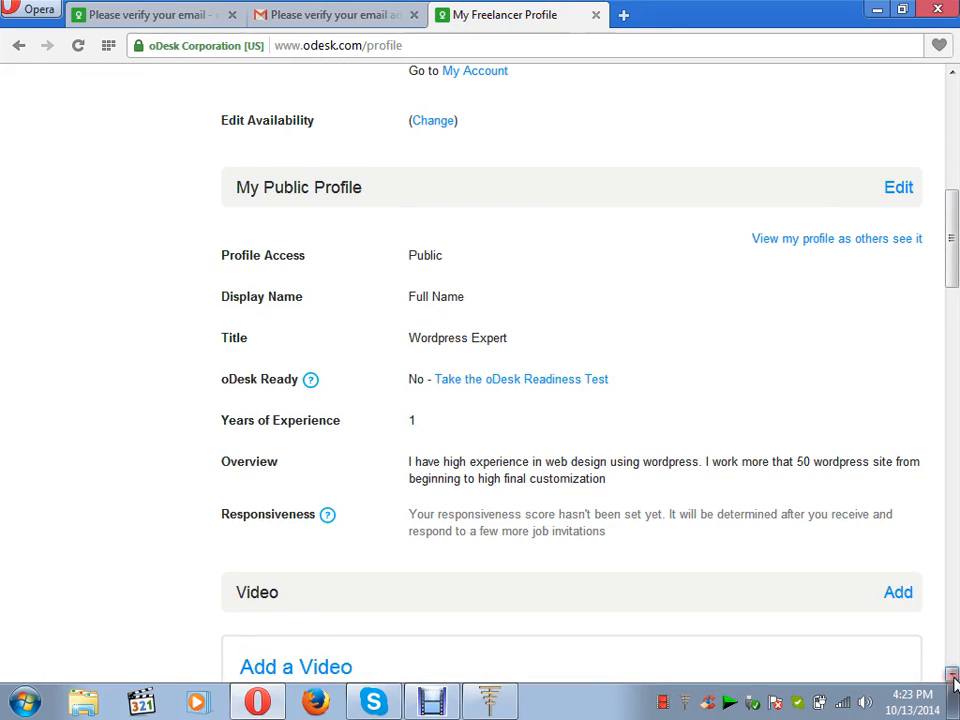
click(953, 676)
click(953, 676)
click(953, 676)
click(953, 676)
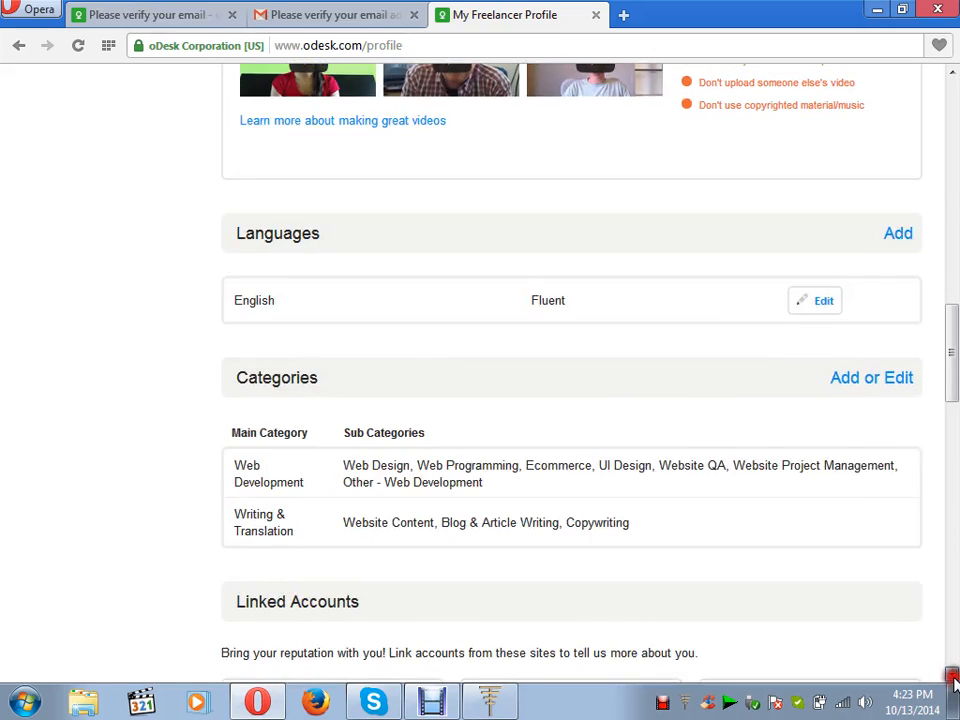
drag(953, 676, 953, 680)
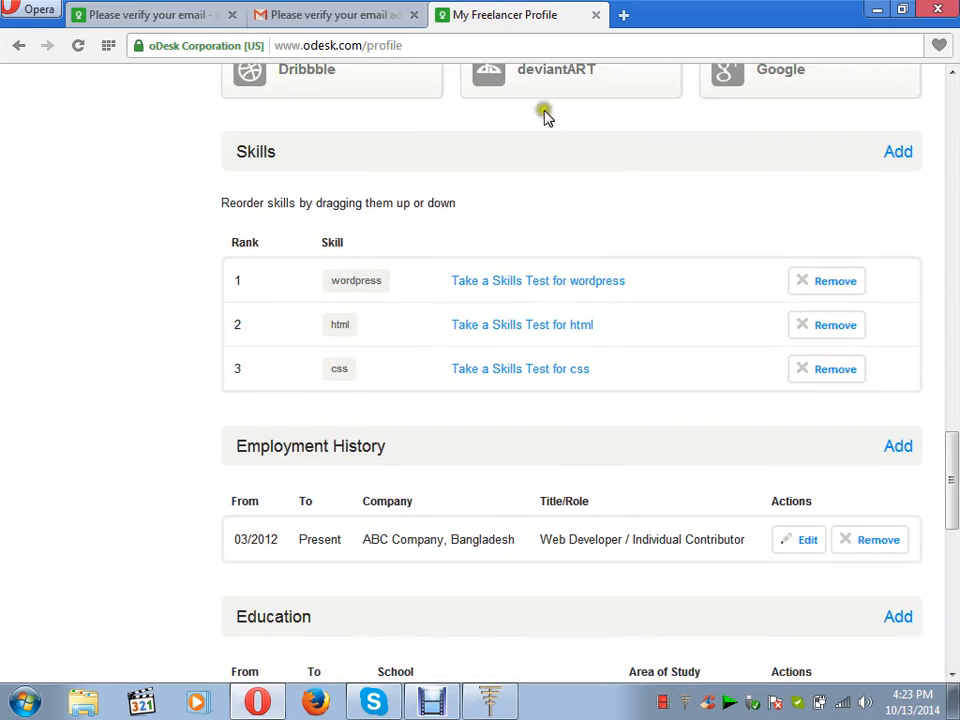
drag(952, 681, 952, 682)
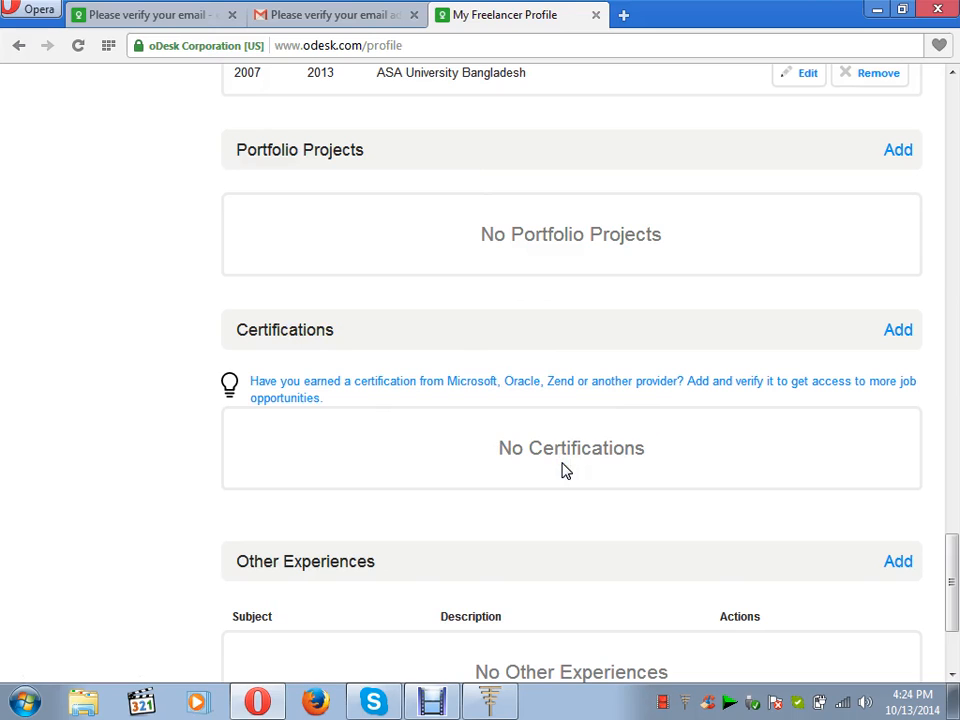
Start a certification, choose Other, then close the form without saving.
click(897, 333)
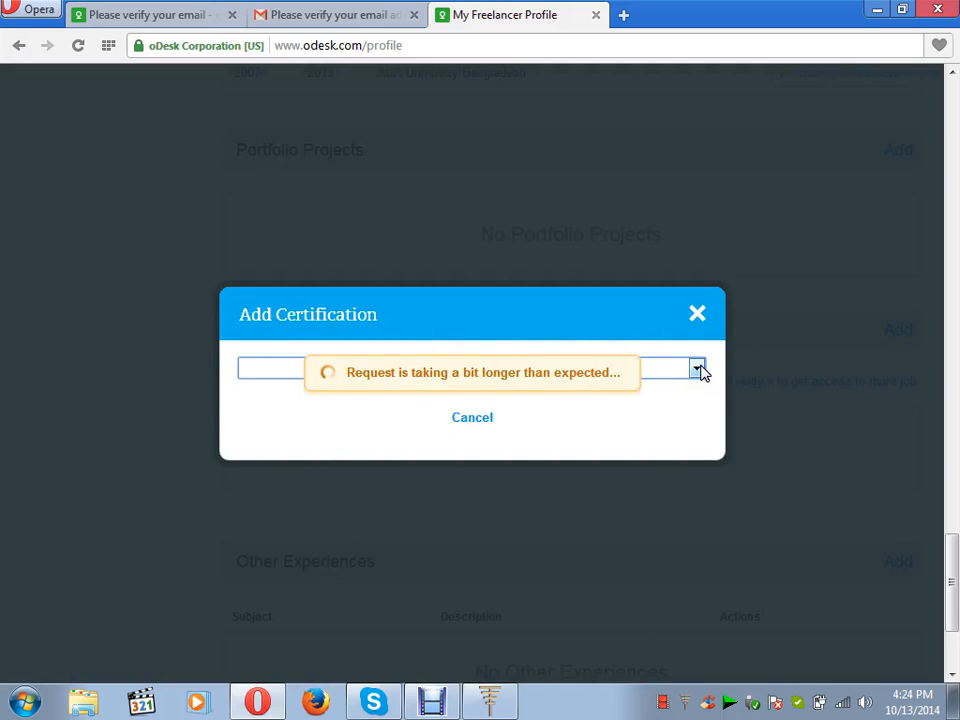
click(702, 373)
click(702, 373)
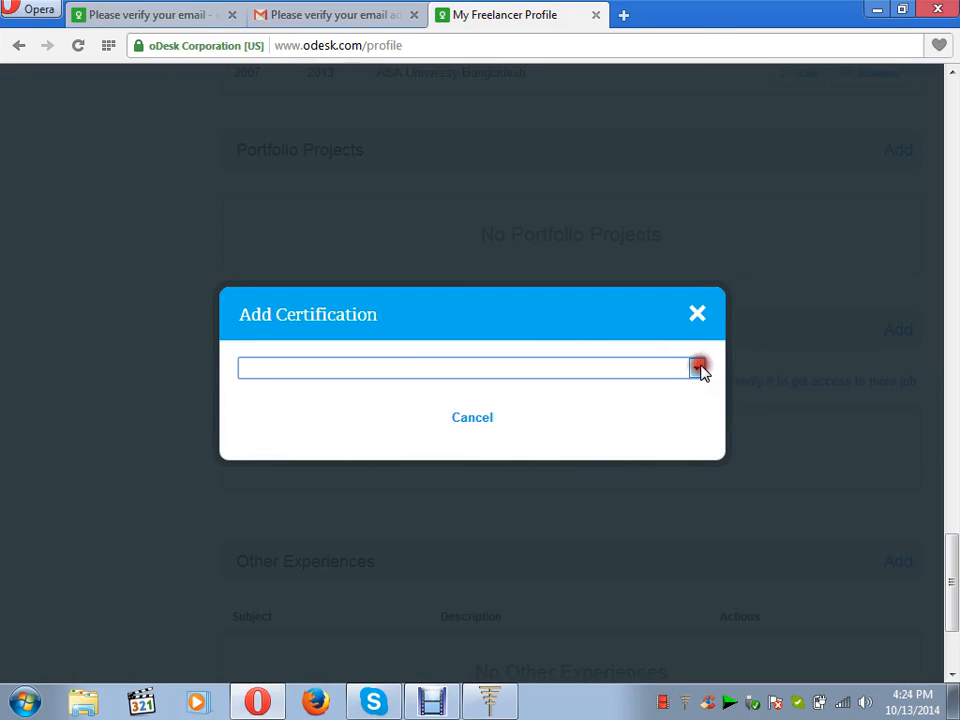
click(702, 373)
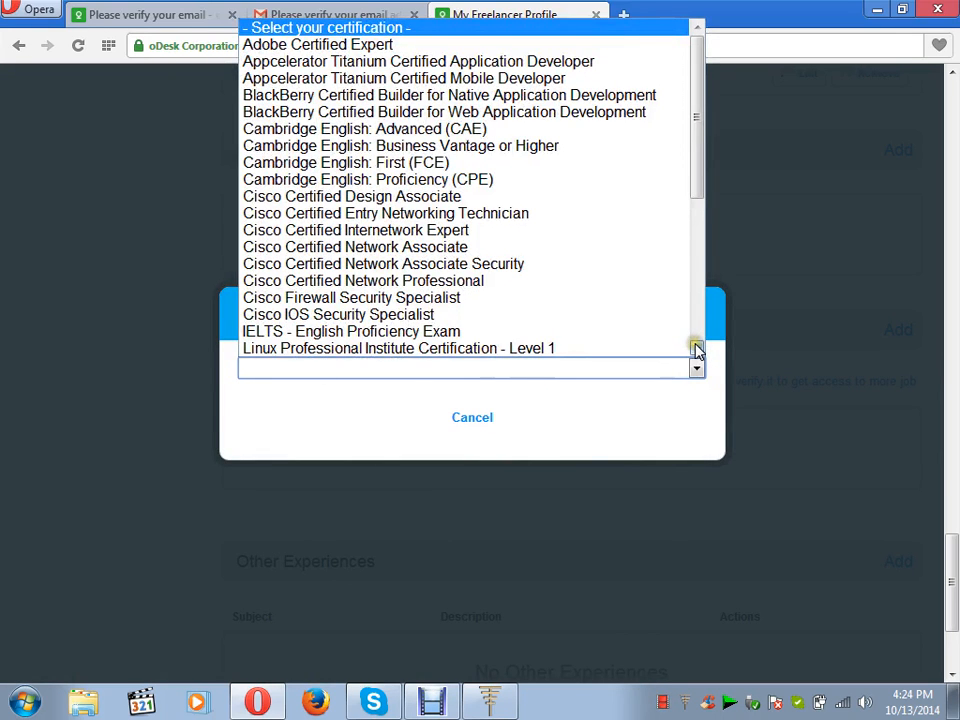
click(697, 348)
click(697, 348)
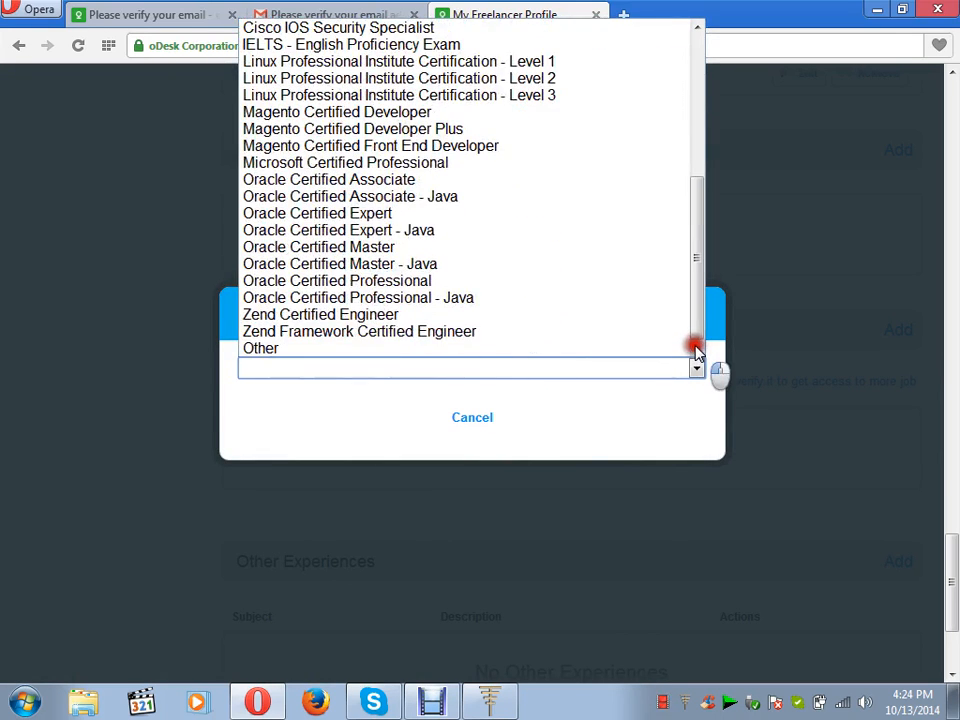
click(676, 347)
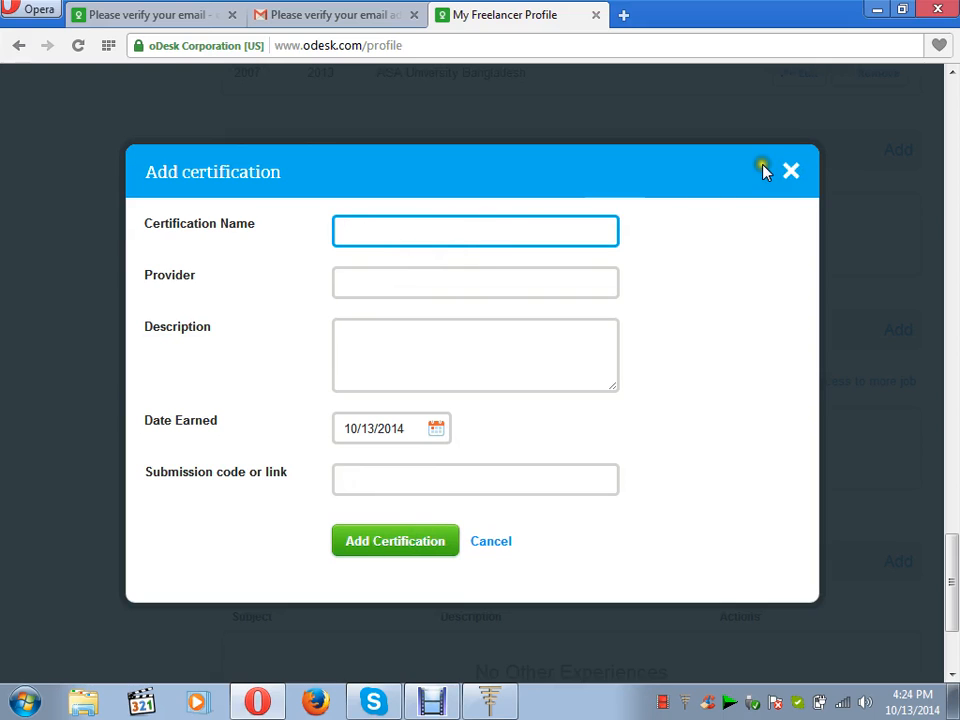
click(792, 174)
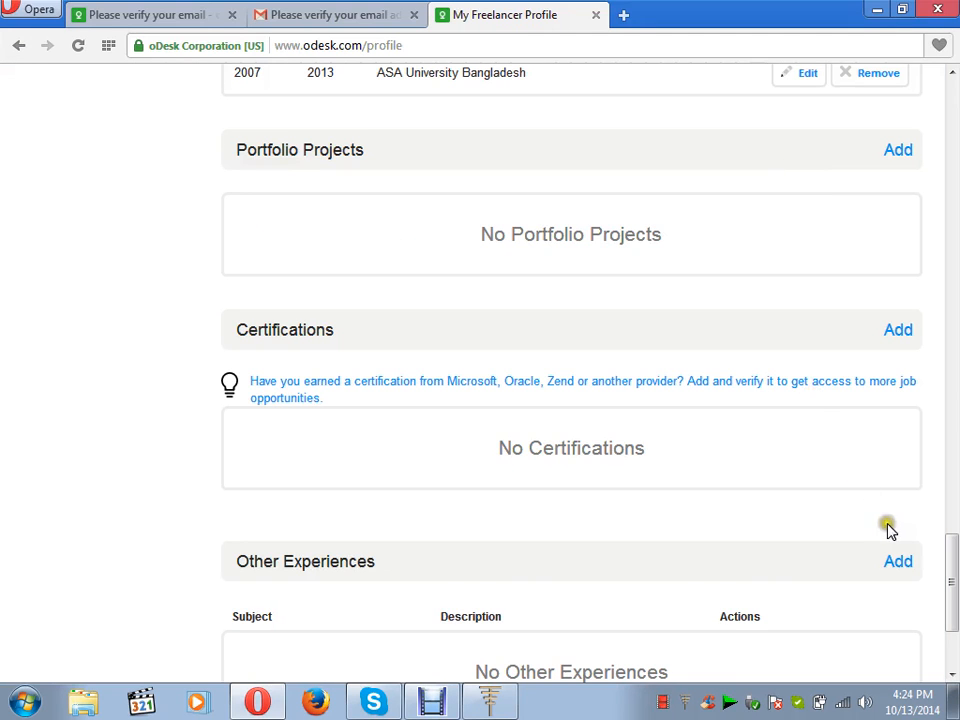
scroll(952, 676, down, 5)
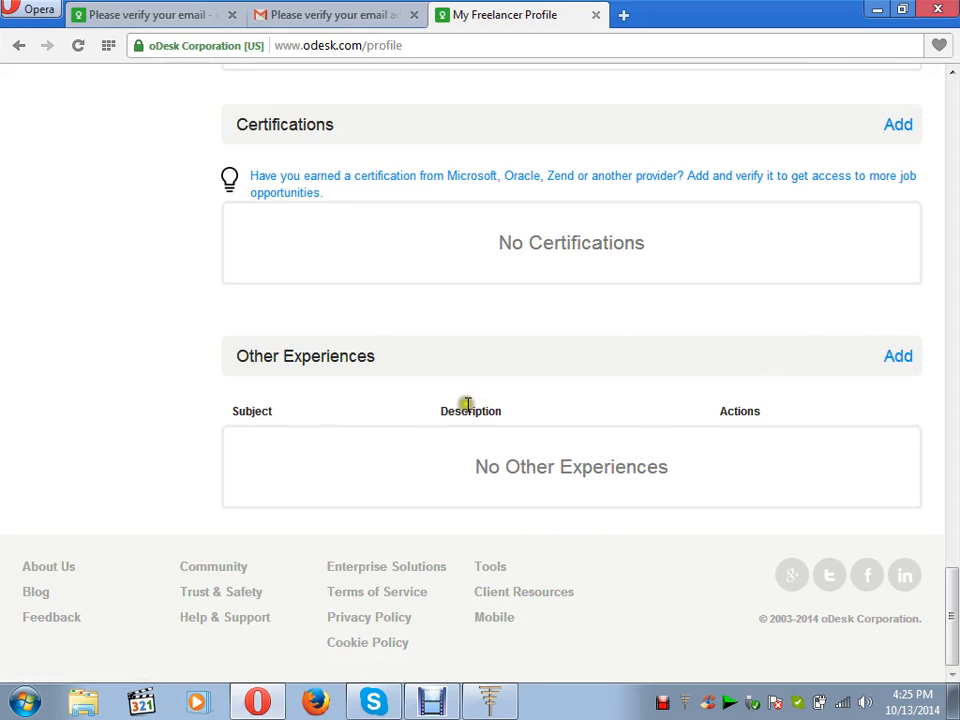
click(899, 357)
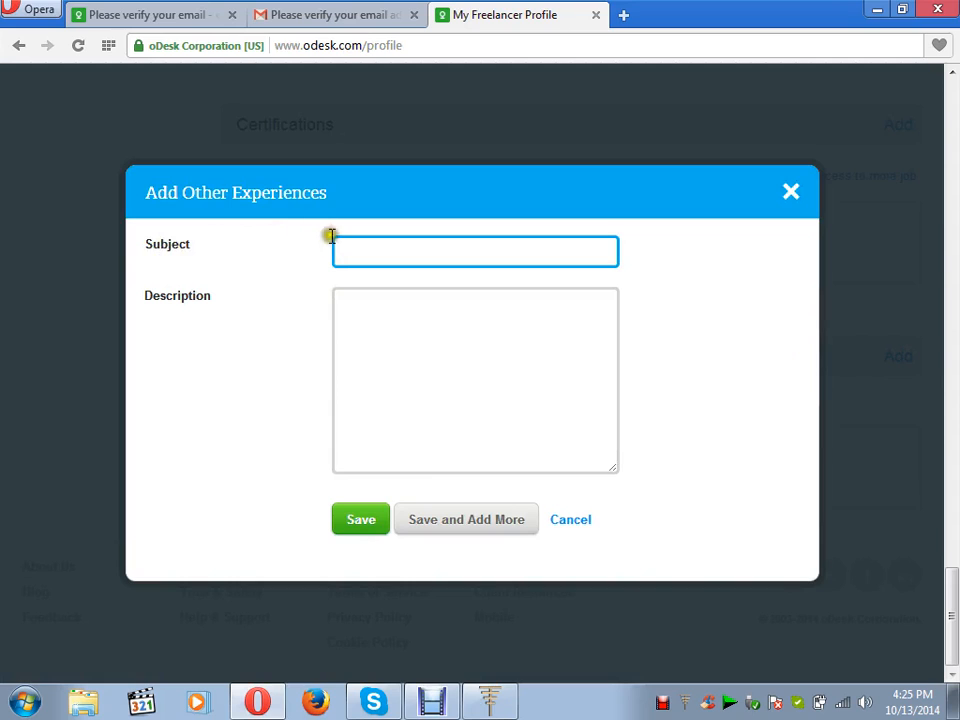
click(348, 323)
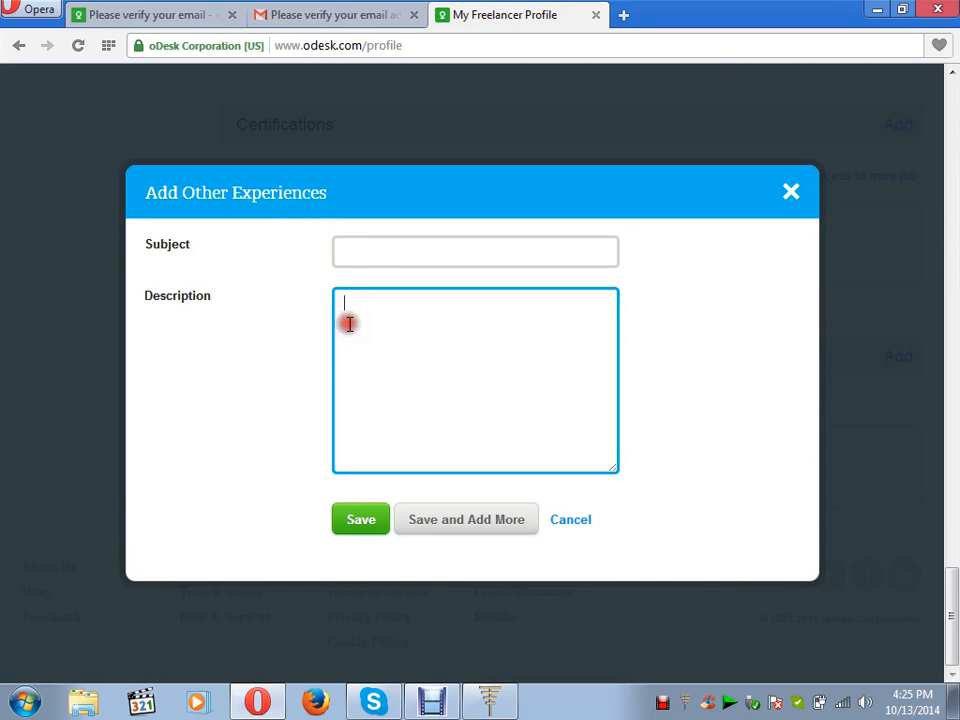
click(364, 260)
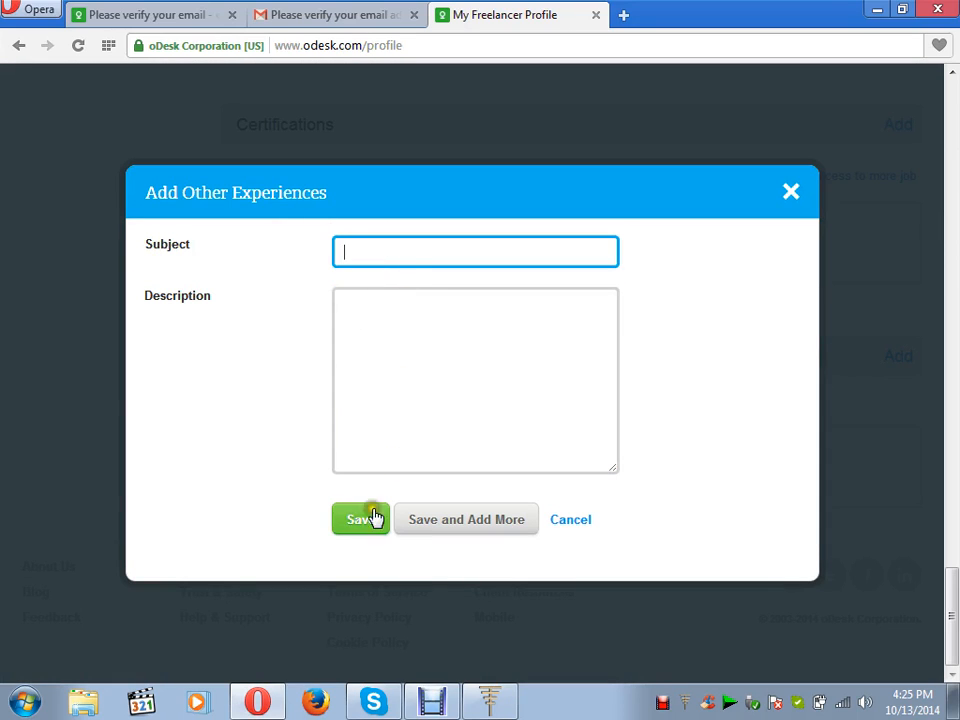
click(790, 194)
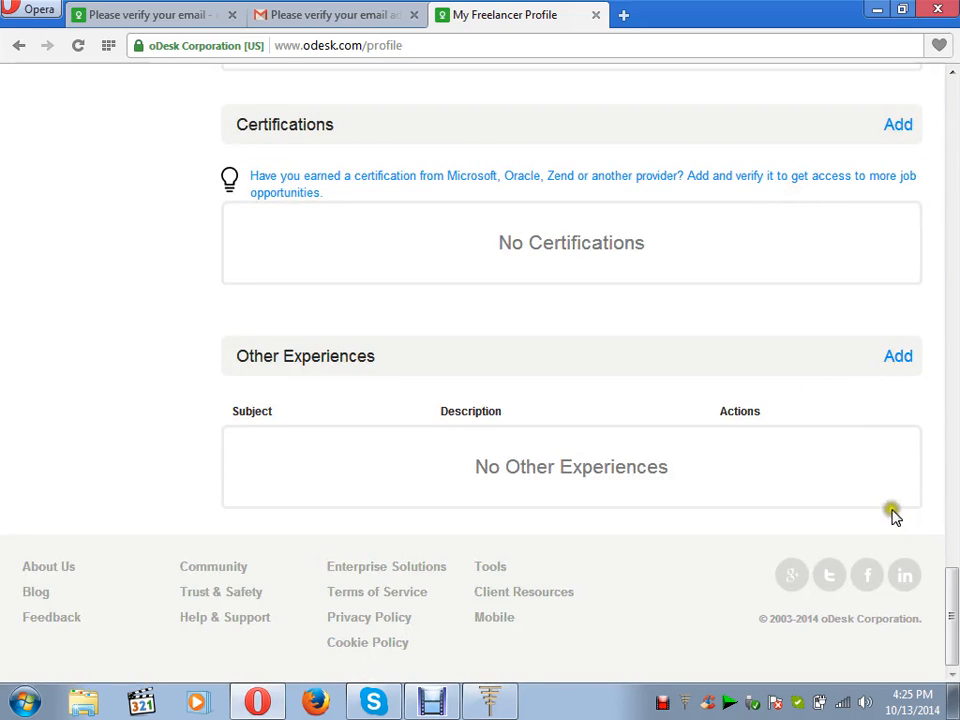
click(951, 74)
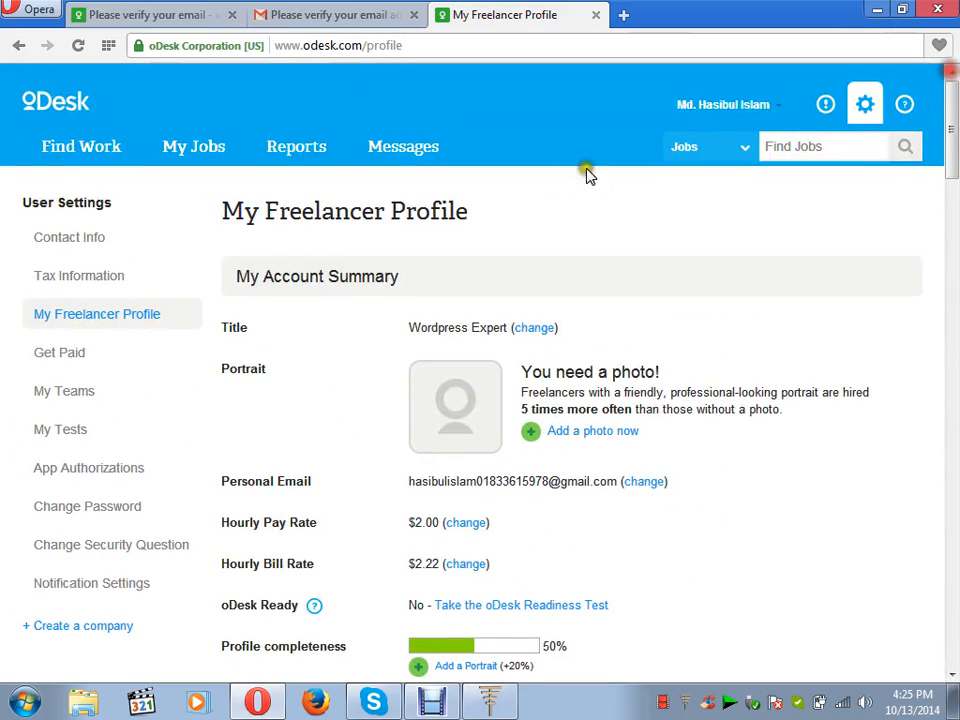
Open the Find Work home page and scroll down and back up through it.
click(103, 150)
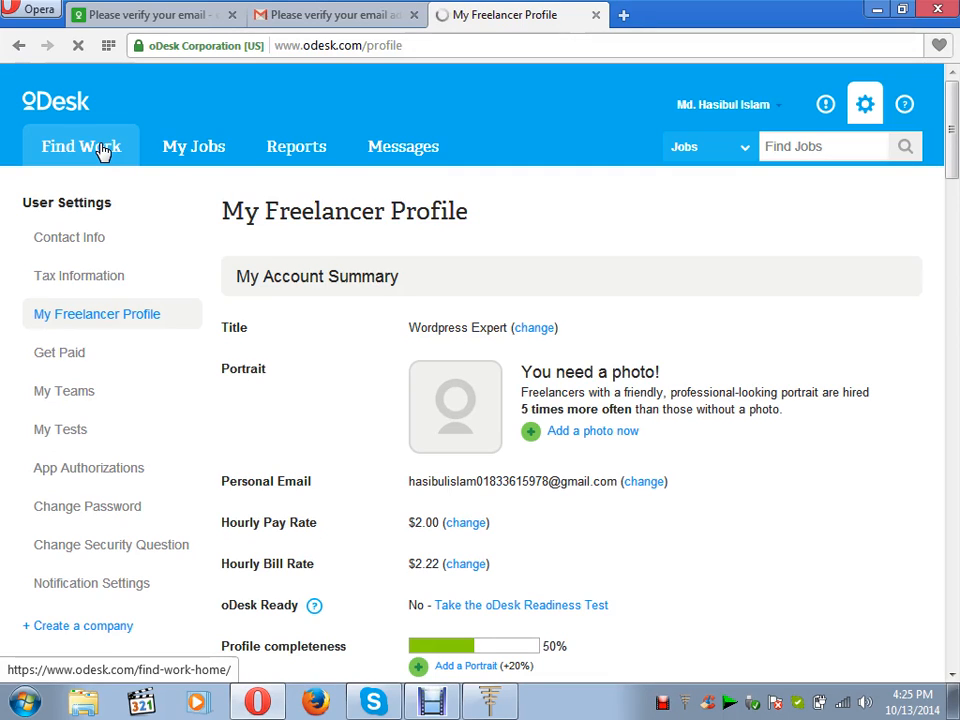
click(103, 150)
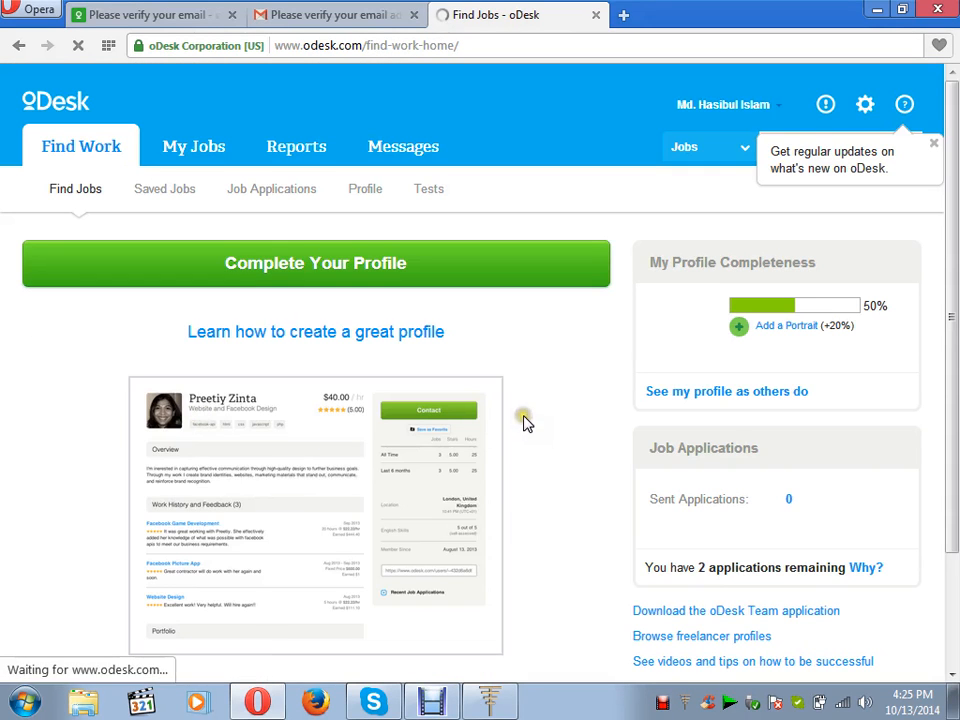
click(952, 678)
click(952, 680)
click(952, 680)
click(952, 680)
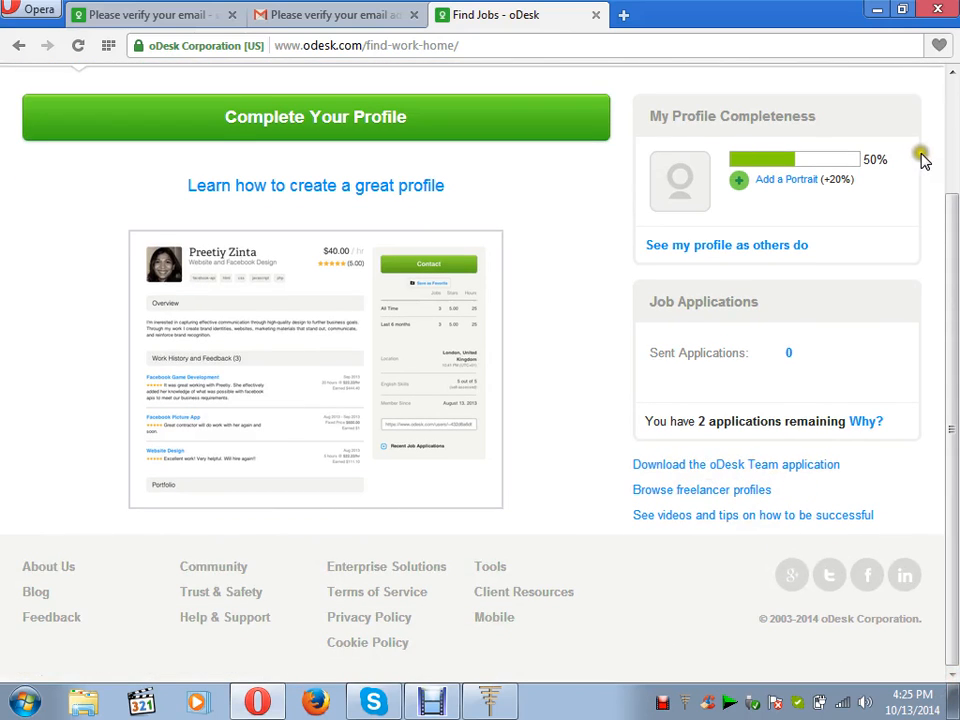
click(953, 96)
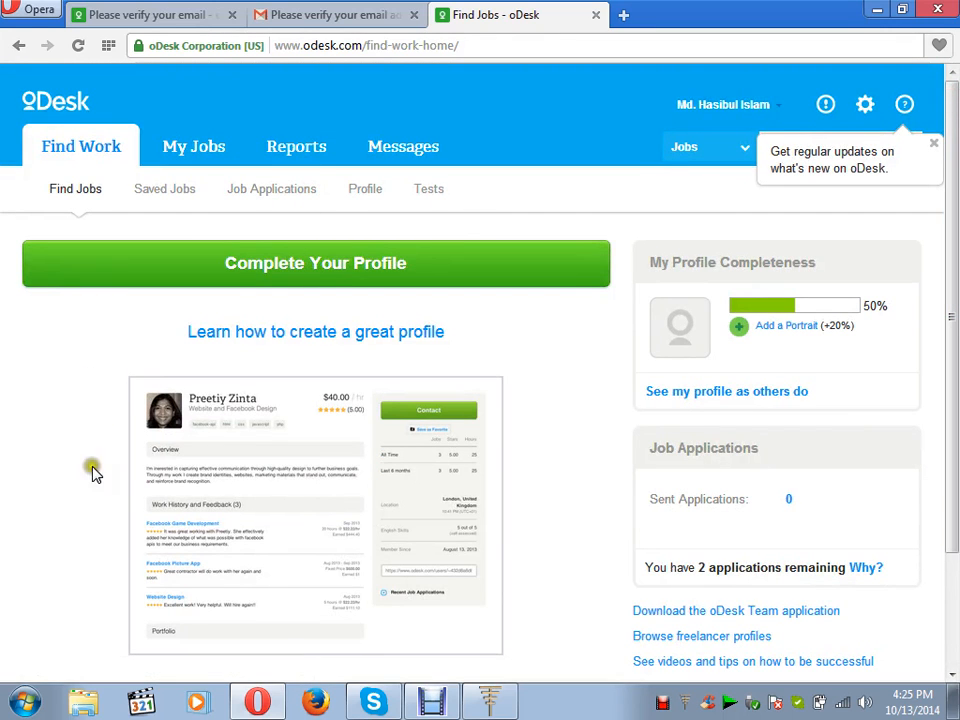
right_click(433, 192)
Open the Tests page in a new tab and select the WordPress Test name.
click(481, 200)
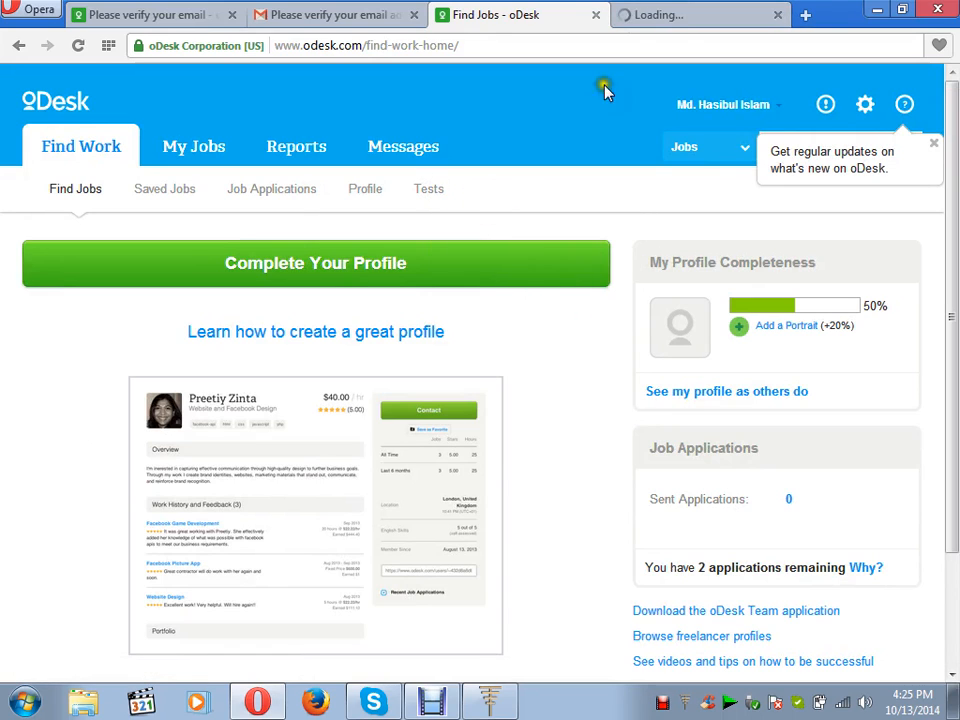
click(642, 16)
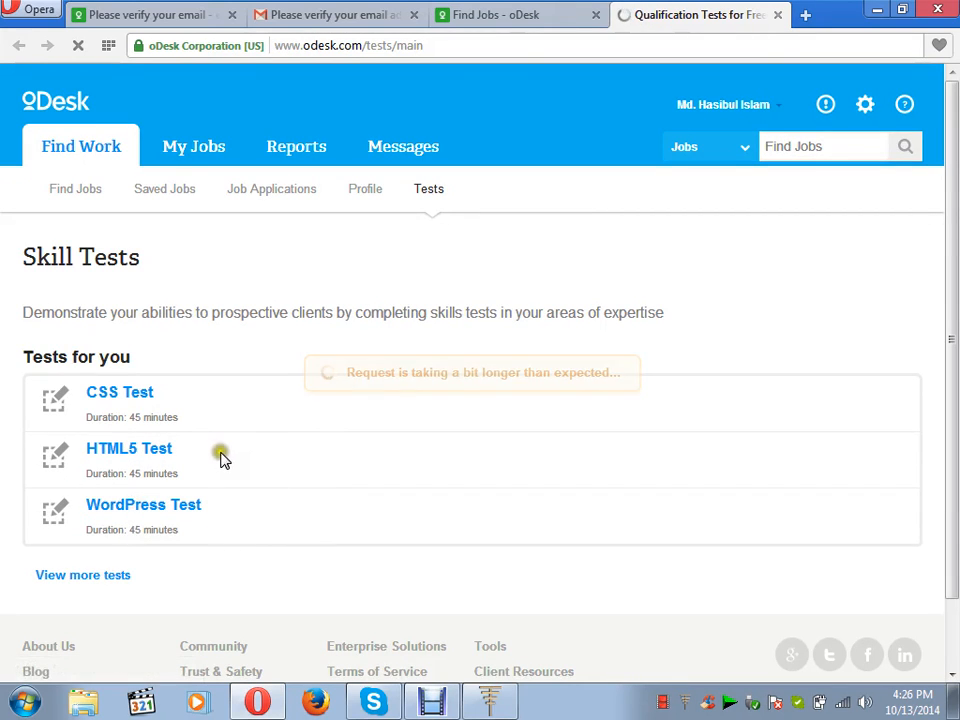
drag(212, 510, 84, 509)
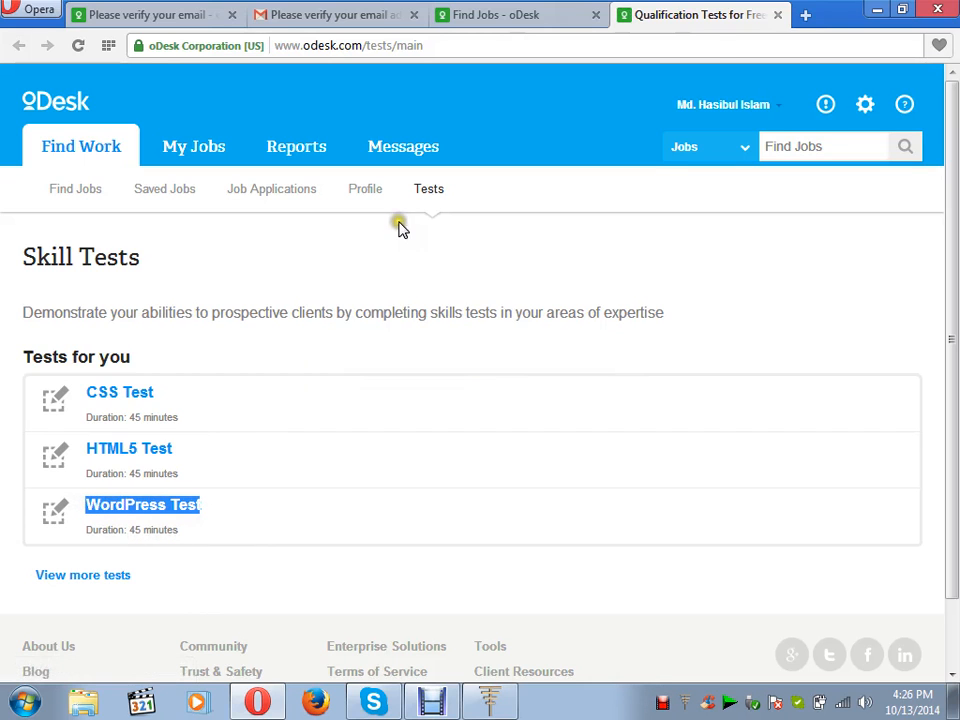
click(806, 15)
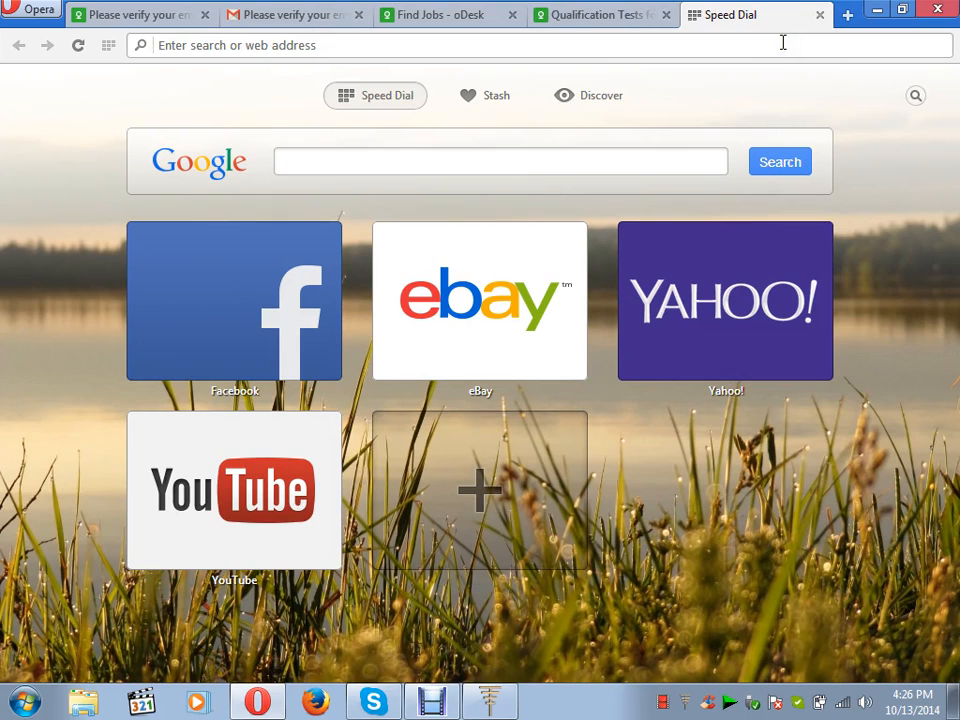
Google 'odesk exam WordPress Test' and open the 'oDesk Wordpress Test Question Answers 2013-2014' result.
text(od)
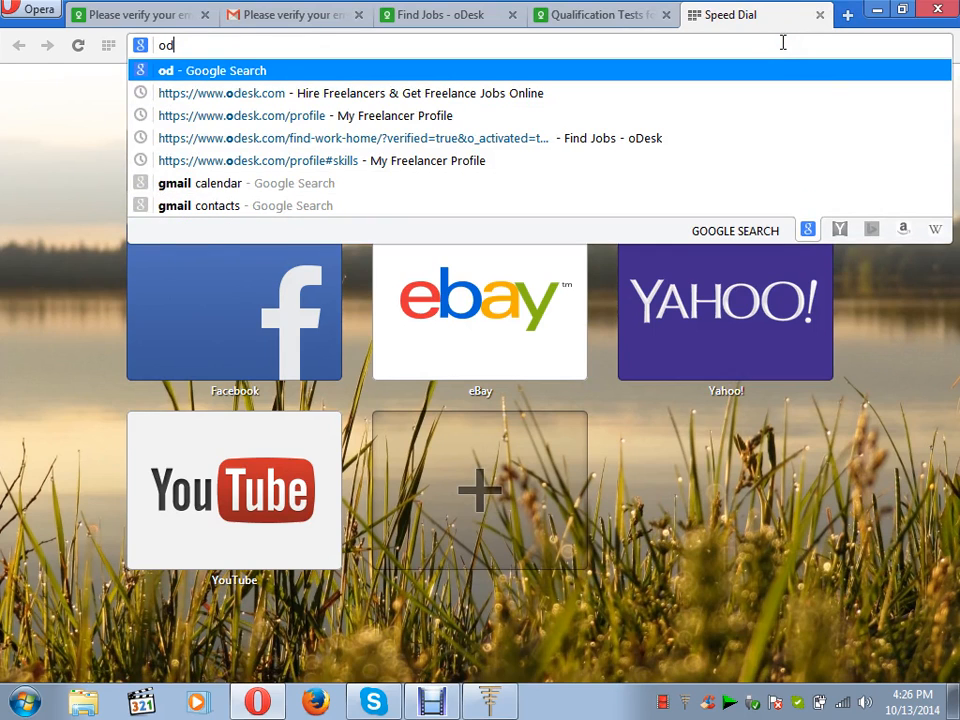
text(esk )
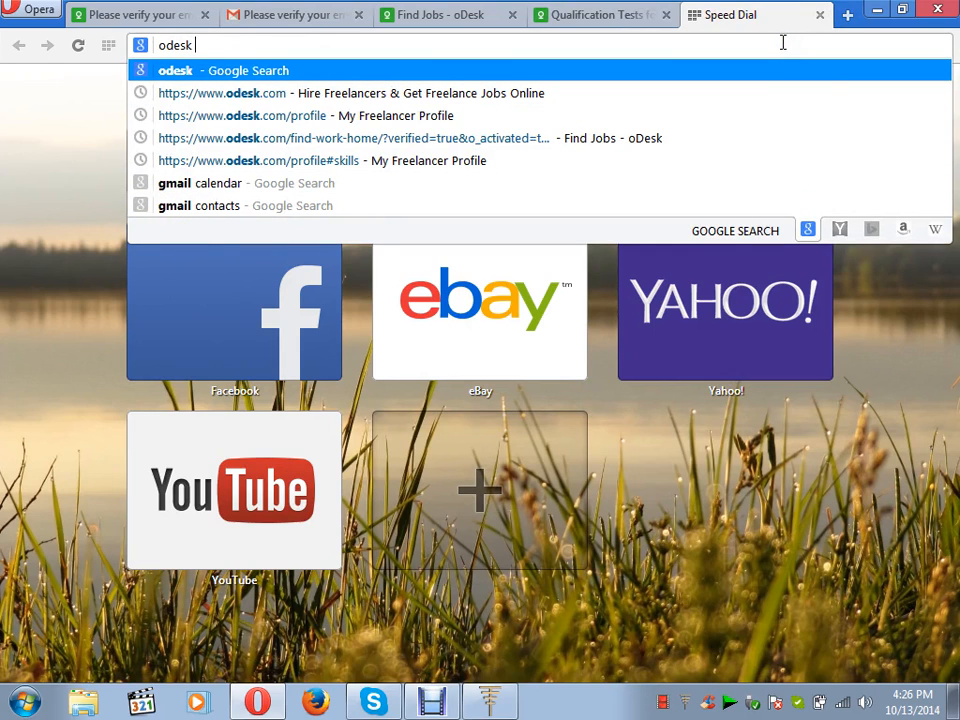
text(exam)
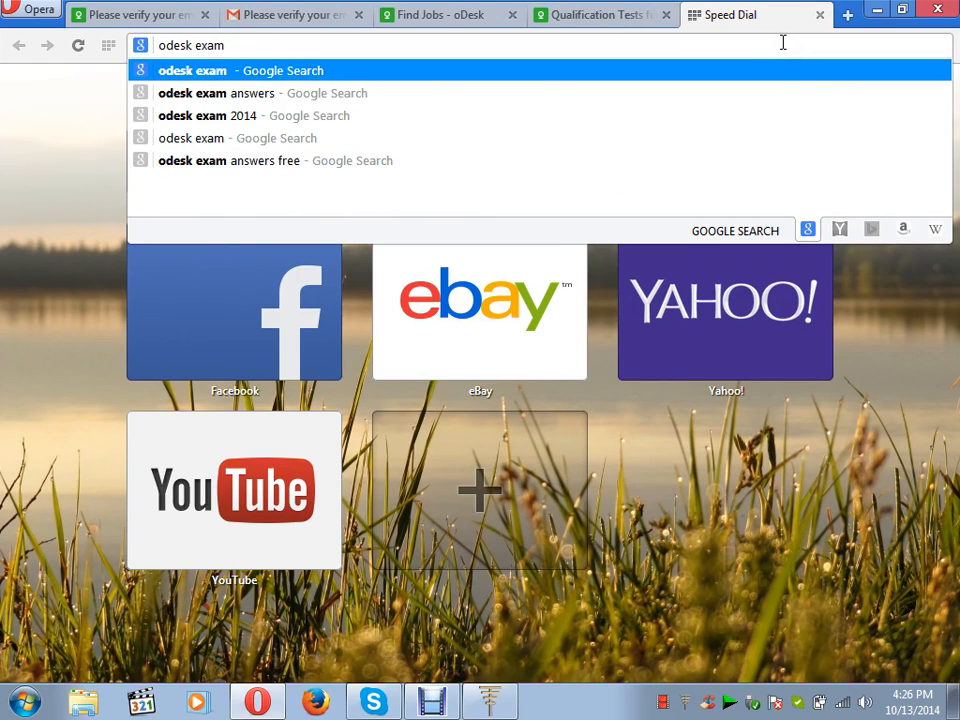
text(WordPress Test)
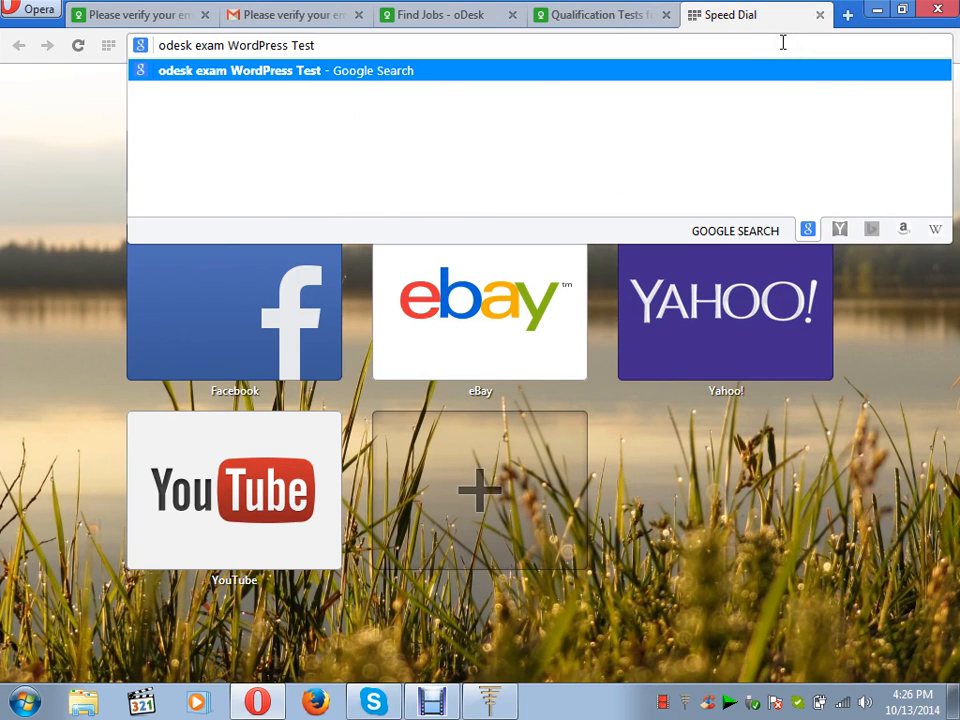
key(Return)
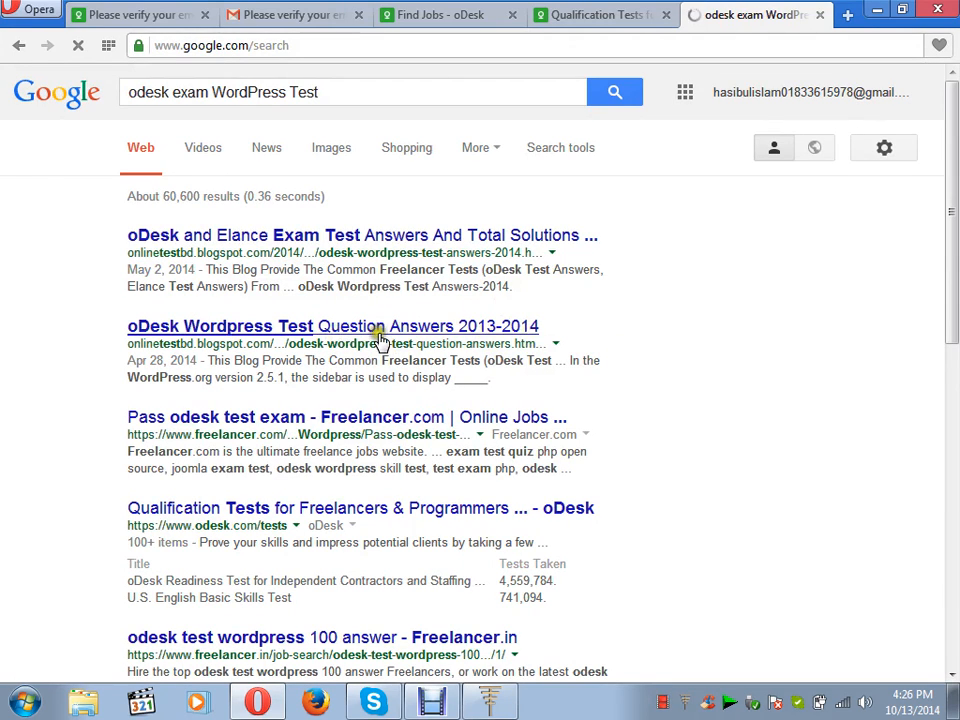
click(324, 327)
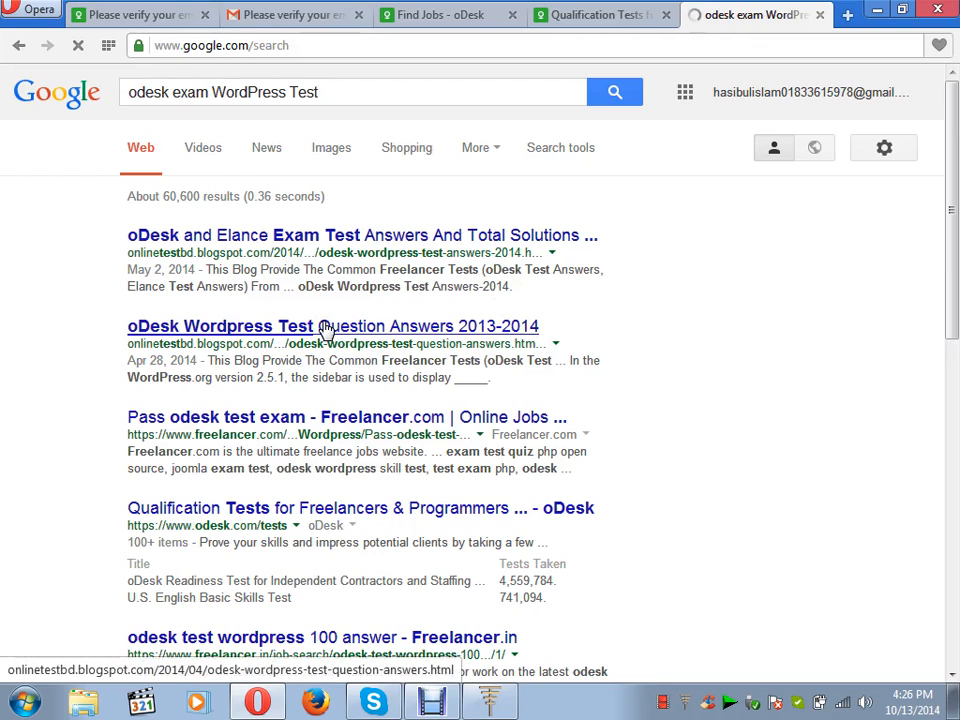
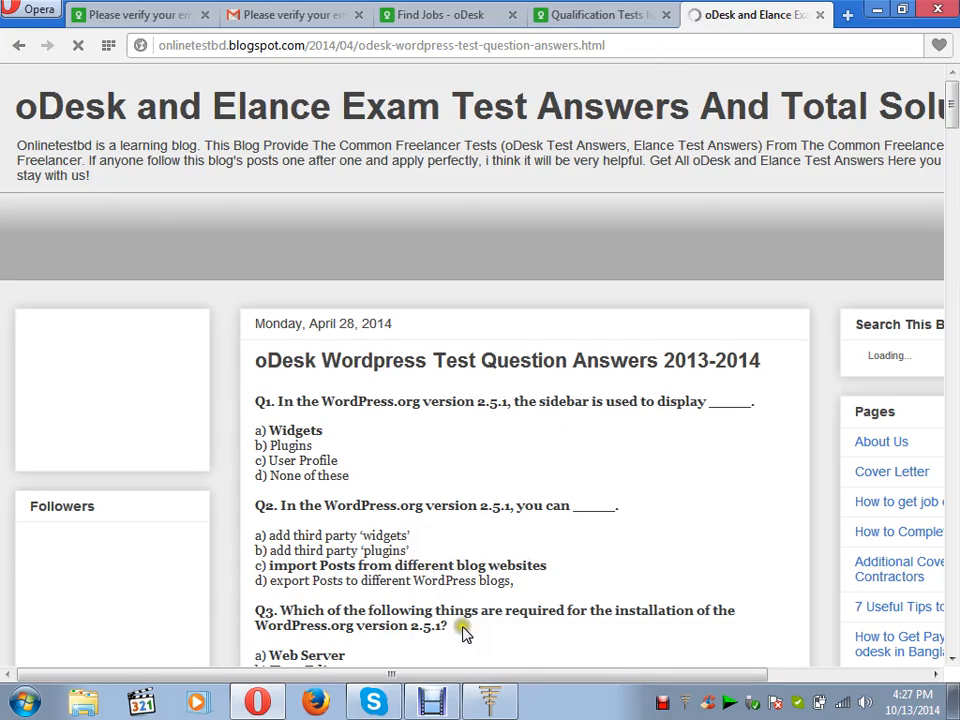
Read through the WordPress test answers post, then go back to the Google results for 'odesk exam WordPress Test'.
drag(952, 96, 953, 580)
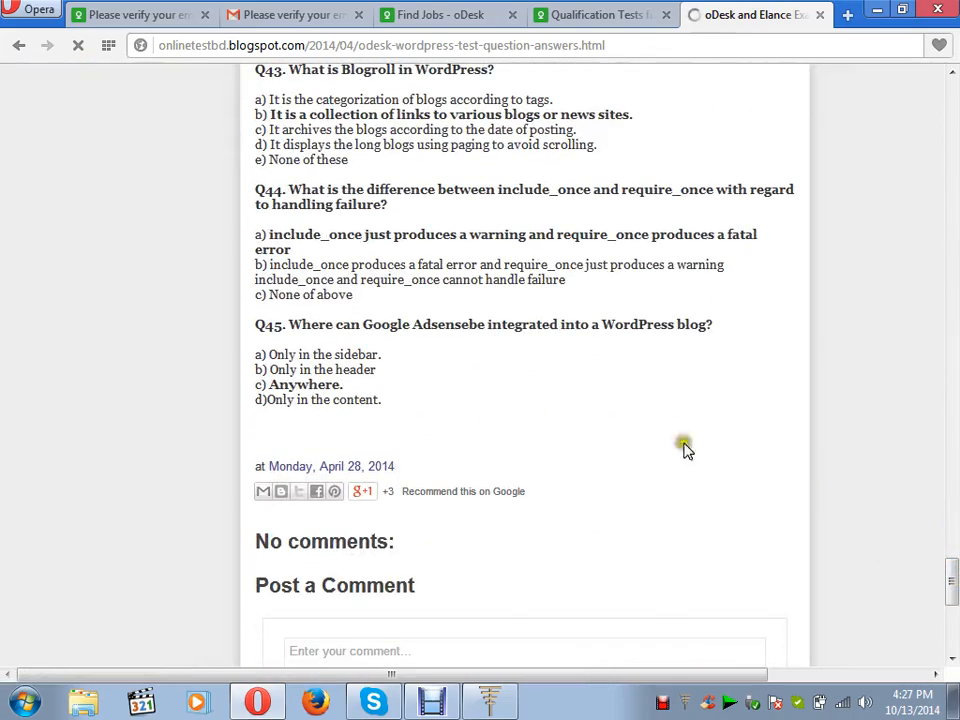
drag(949, 570, 952, 85)
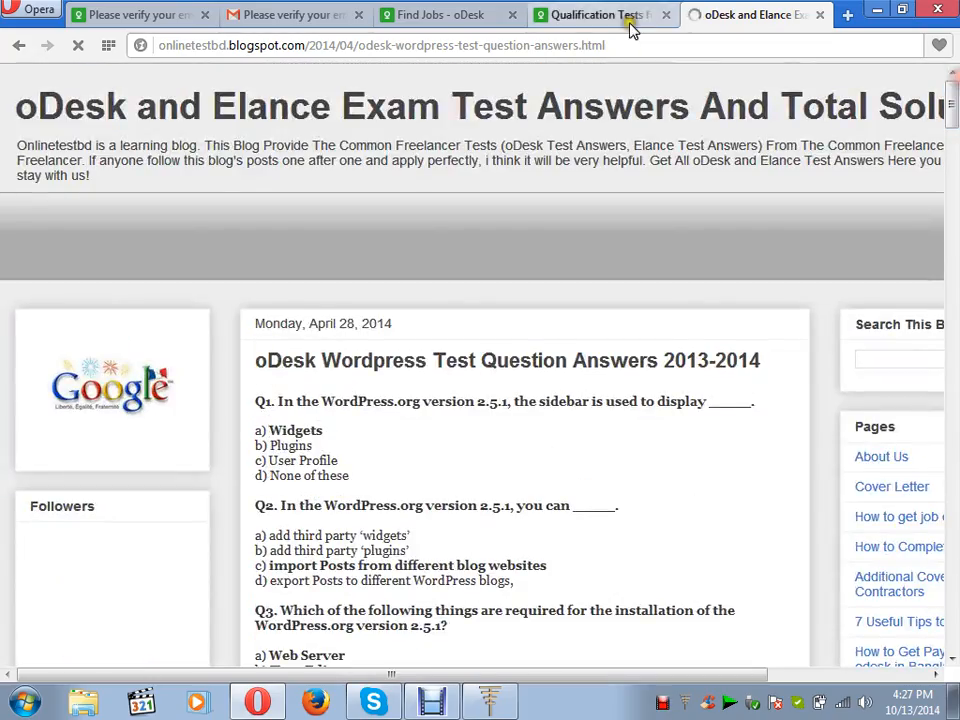
click(19, 45)
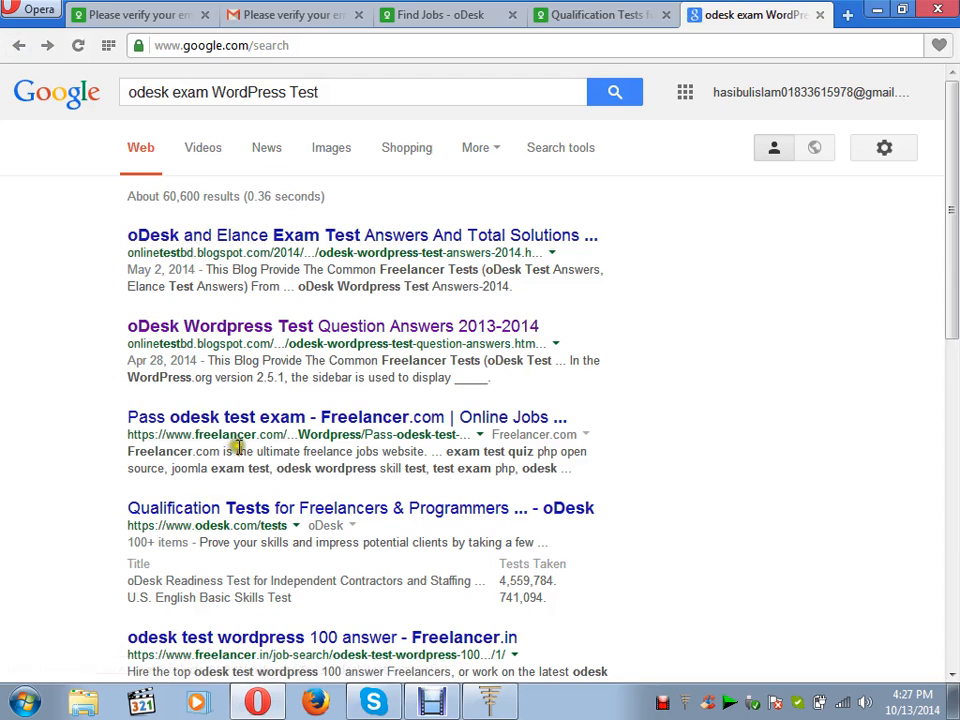
click(331, 148)
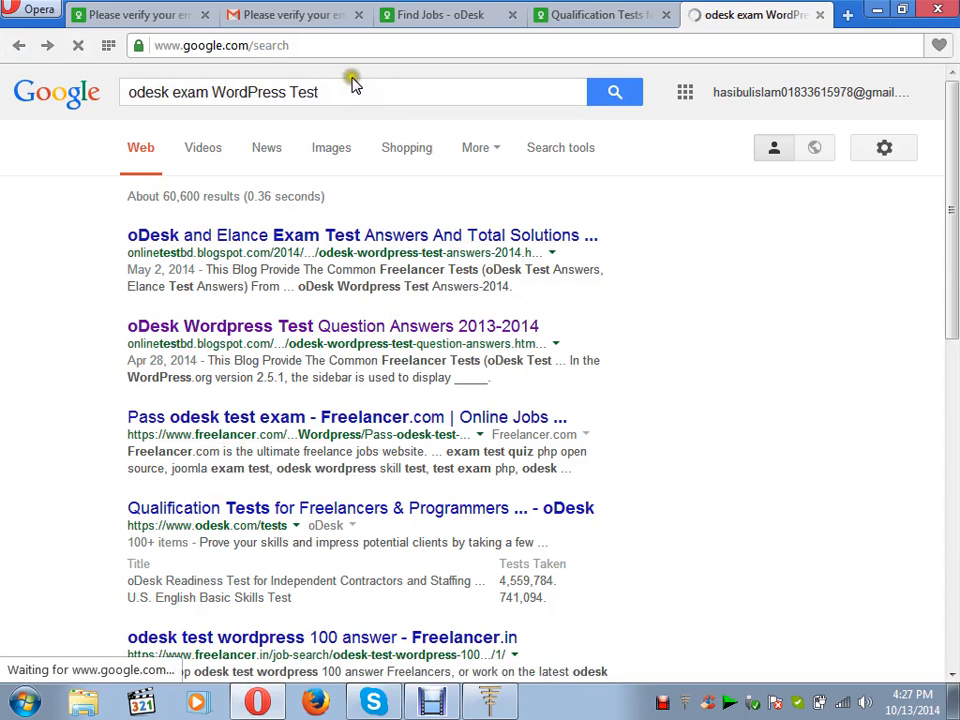
Start the WordPress Test from the Qualification Tests page so question 1 of 45 appears.
click(591, 18)
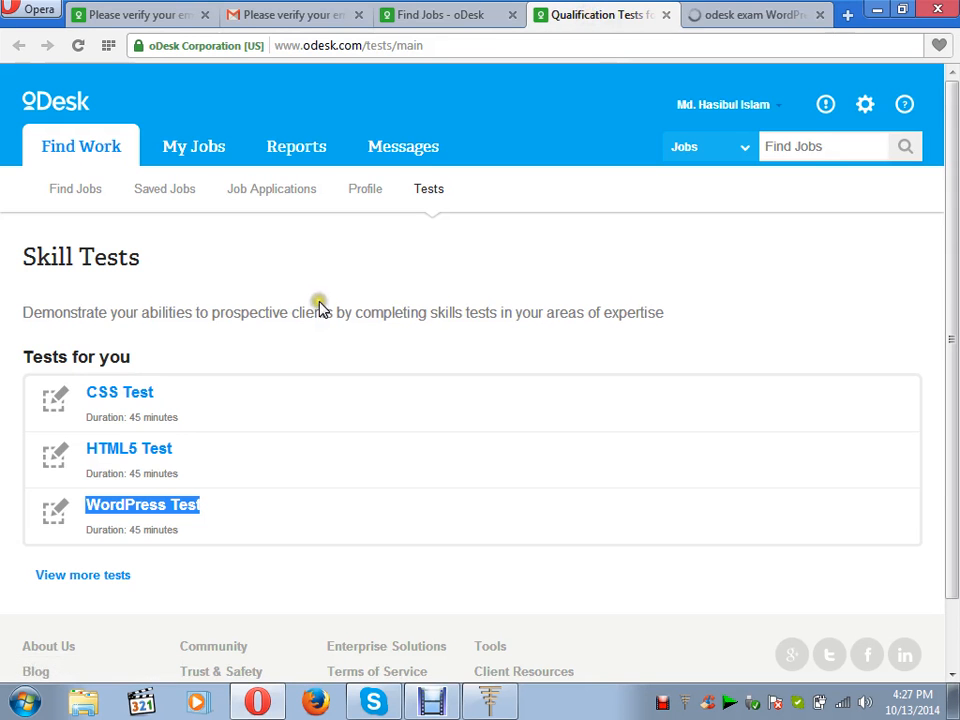
click(163, 509)
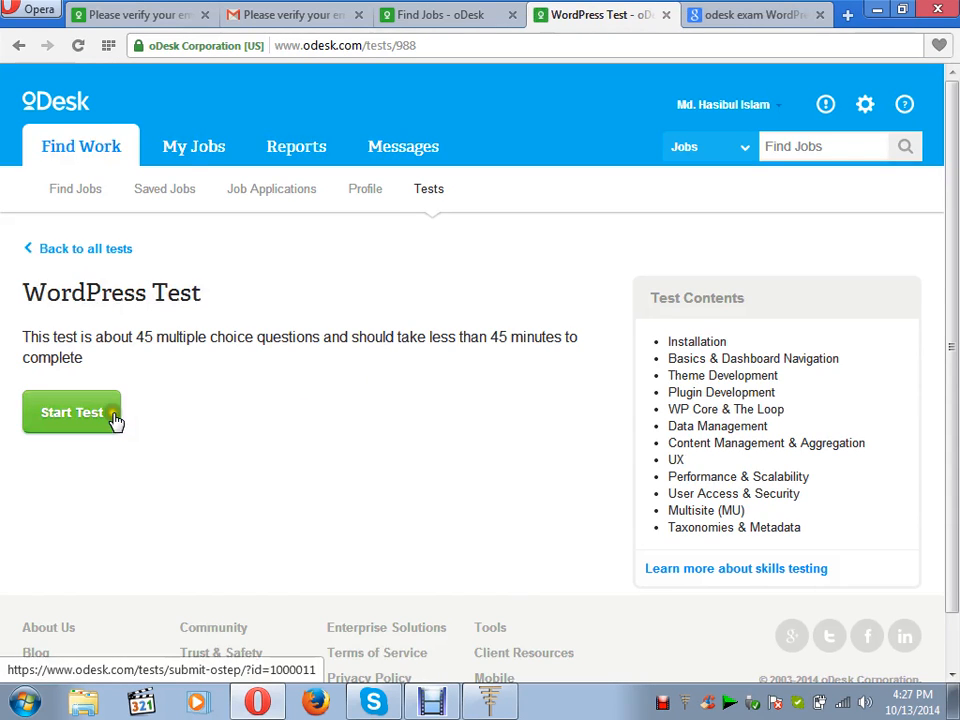
click(93, 415)
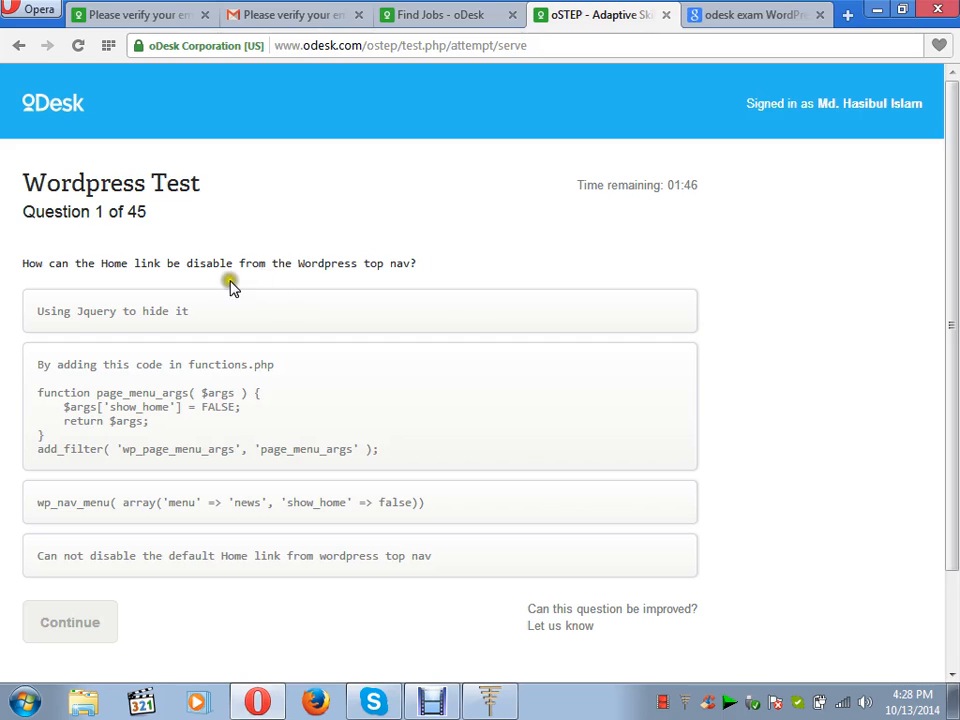
Choose 'Using Jquery to hide it' for question 1, then close the running test tab.
click(480, 324)
scroll(953, 322, down, 1)
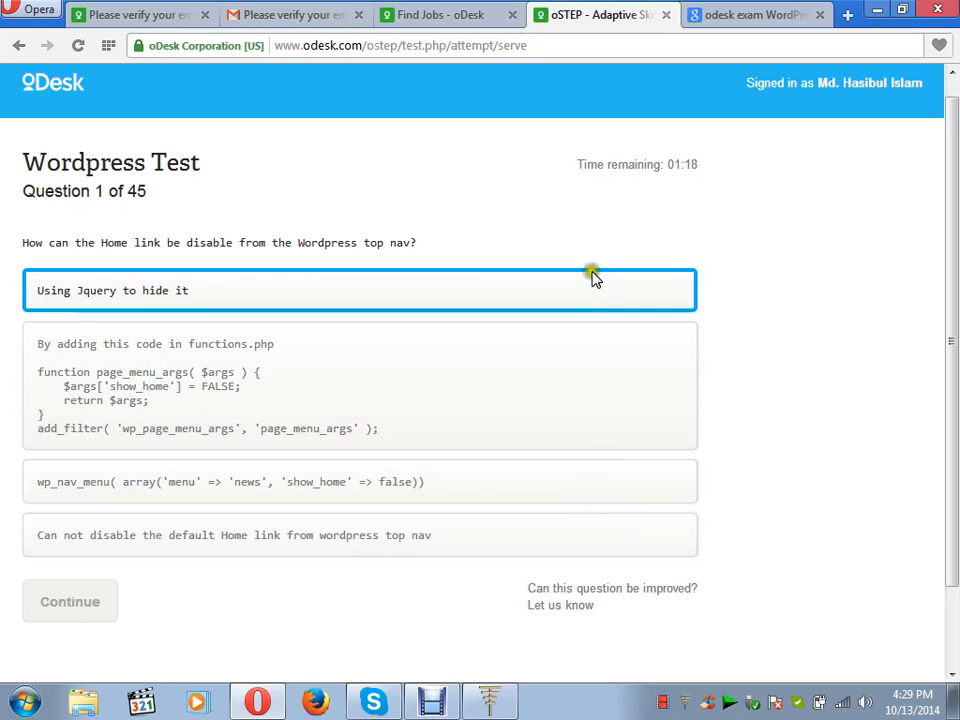
click(303, 303)
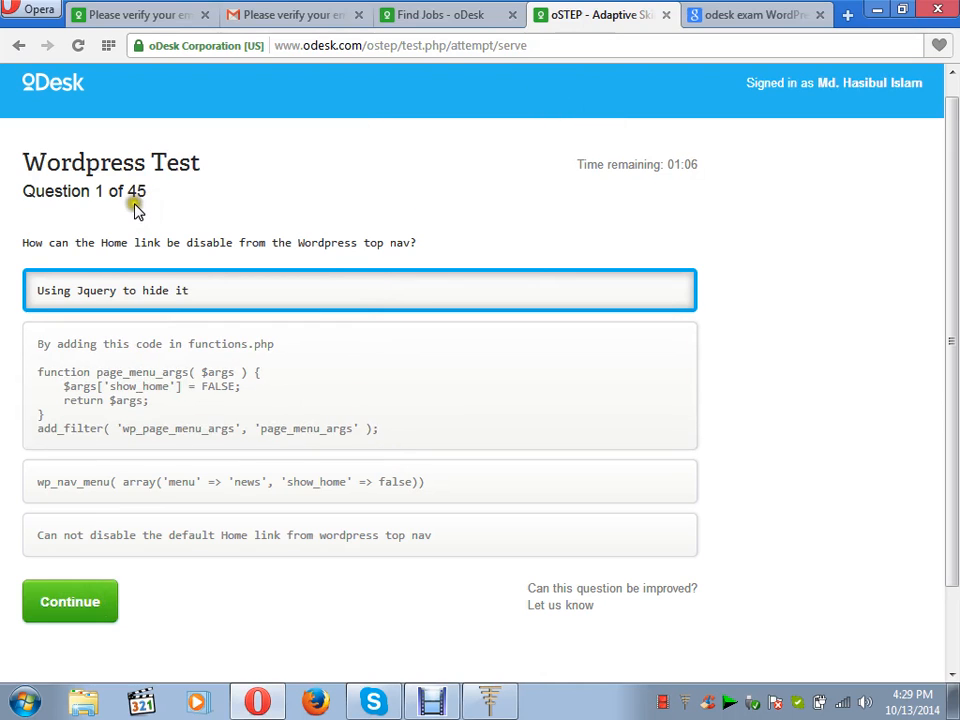
click(667, 15)
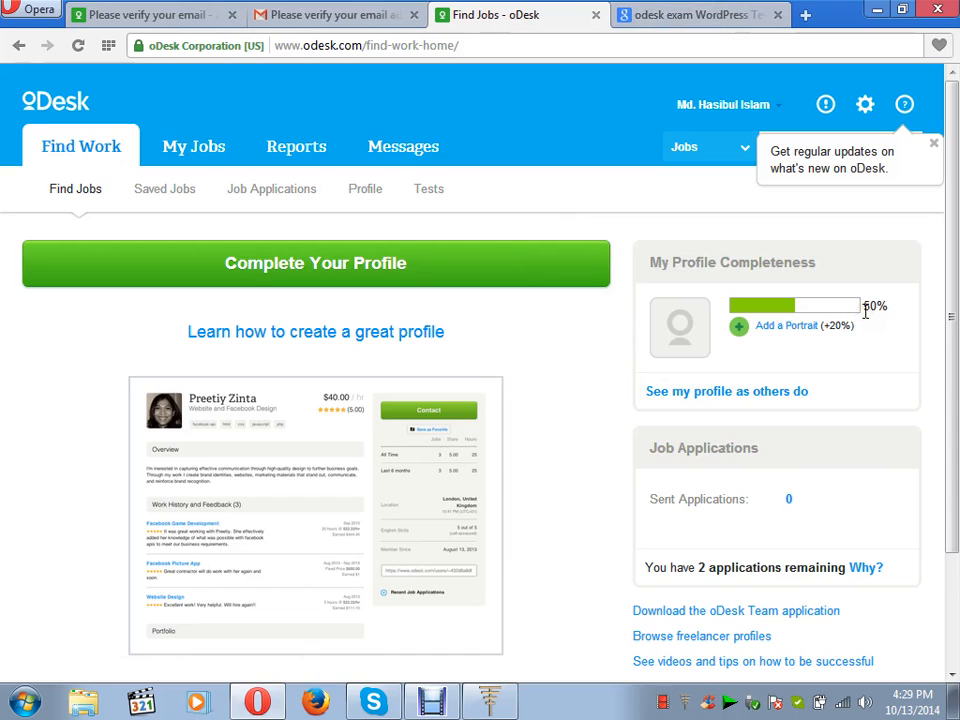
View the My Jobs page, which reports no active jobs.
click(195, 150)
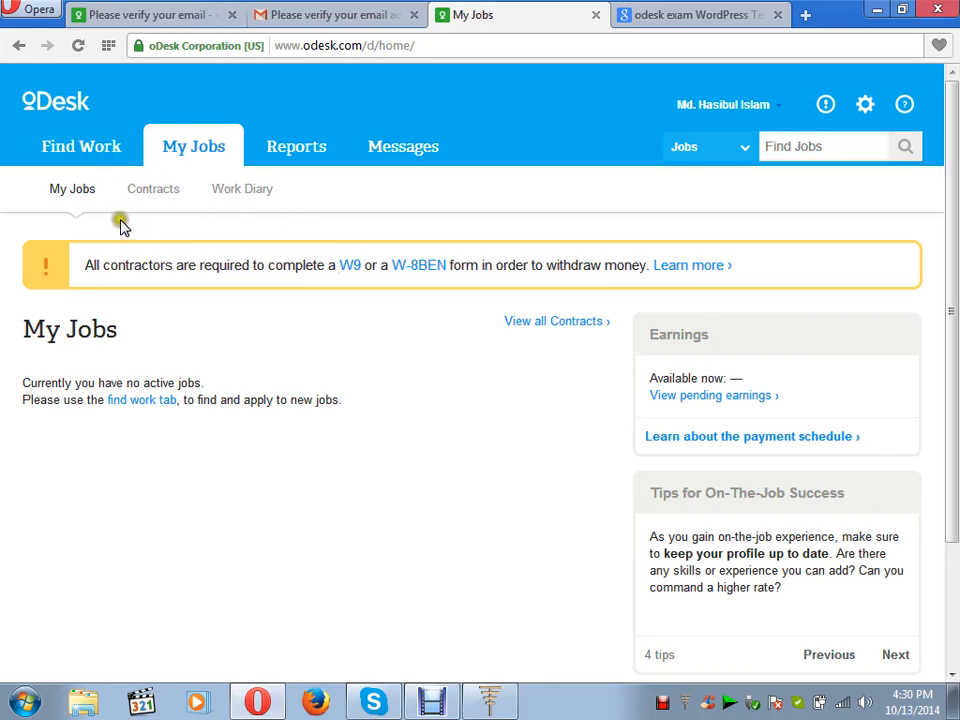
Return to the Find Work dashboard, showing 50% profile completeness and 2 applications remaining.
click(81, 150)
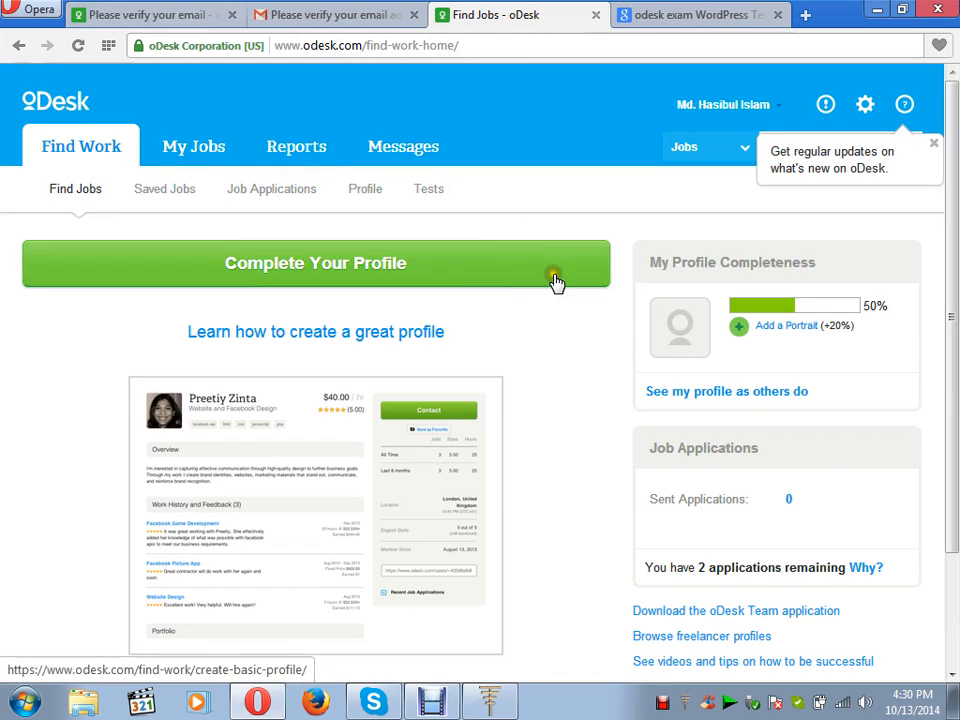
Scroll through the Find Work page and bring up the freelancer profile form with its 'Wordpress Expert' title.
click(952, 677)
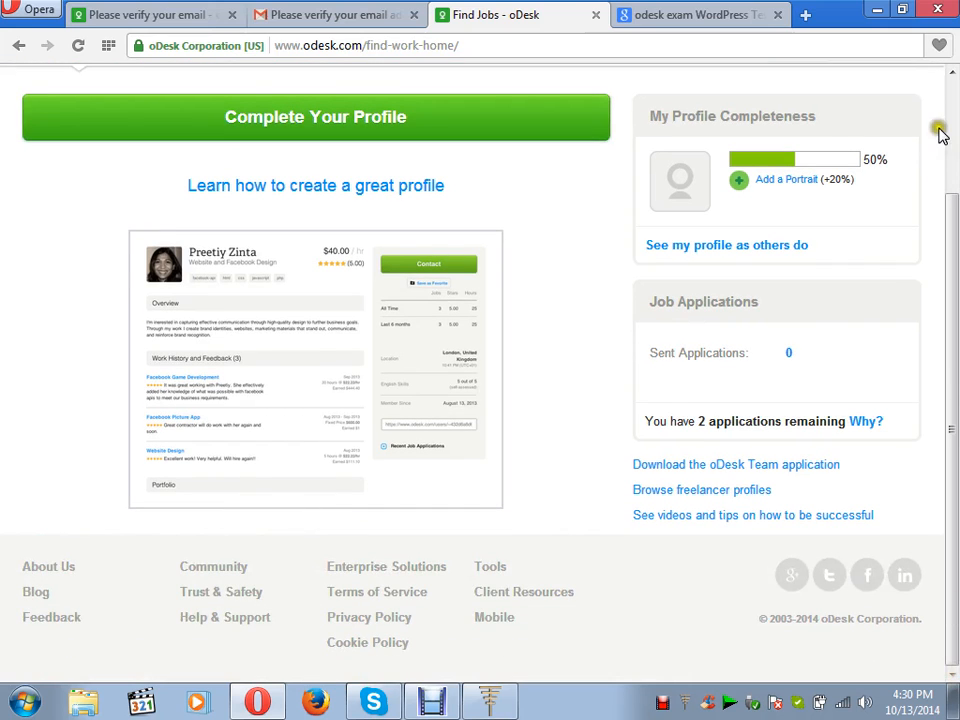
click(949, 96)
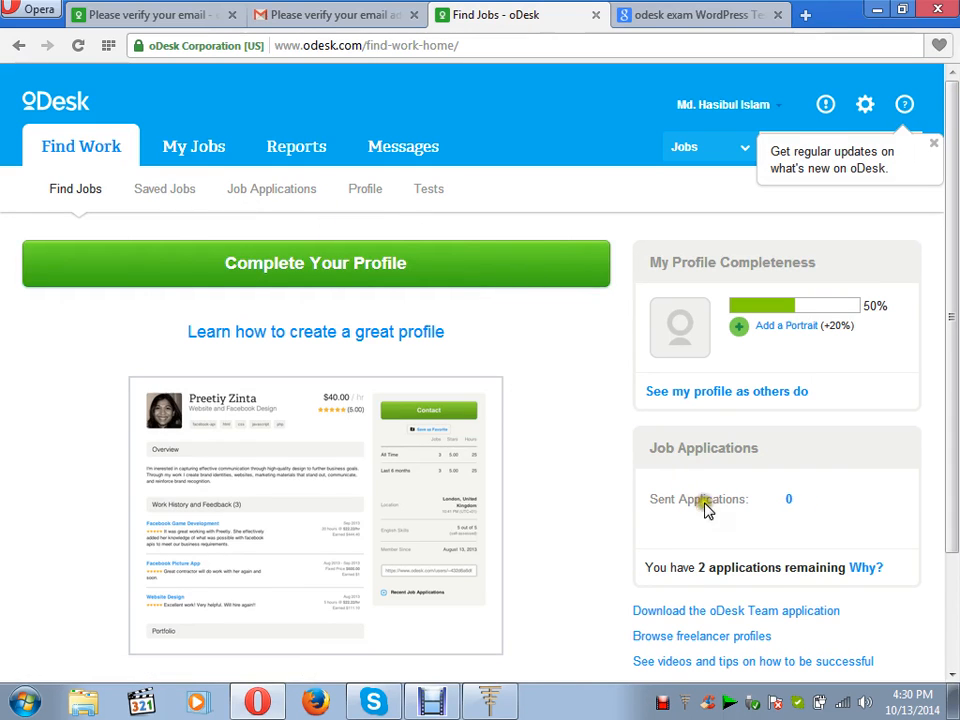
click(951, 676)
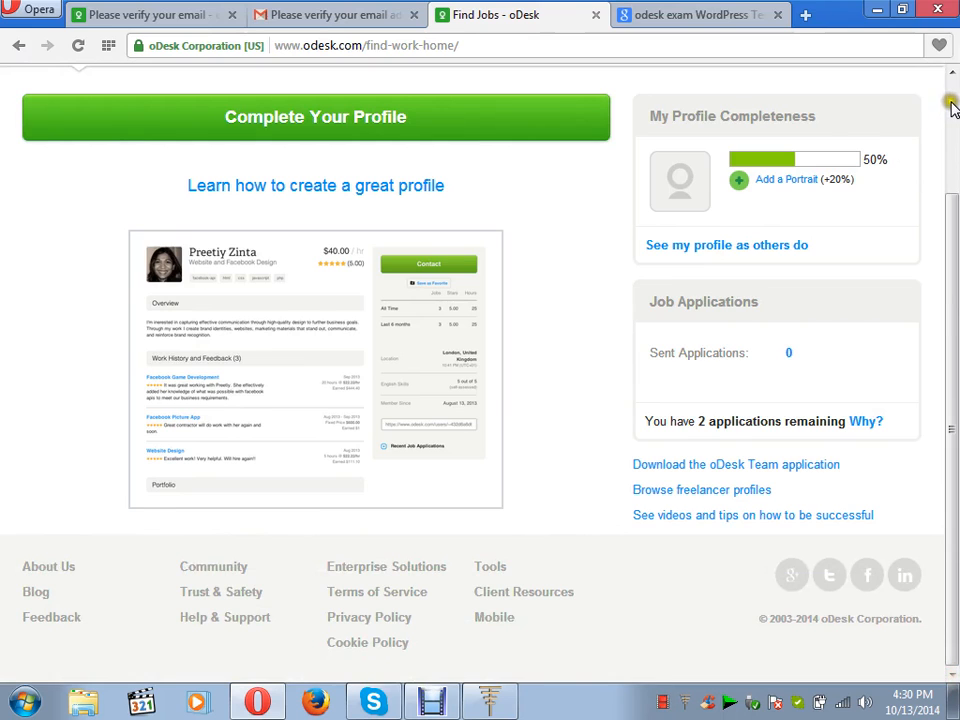
click(952, 108)
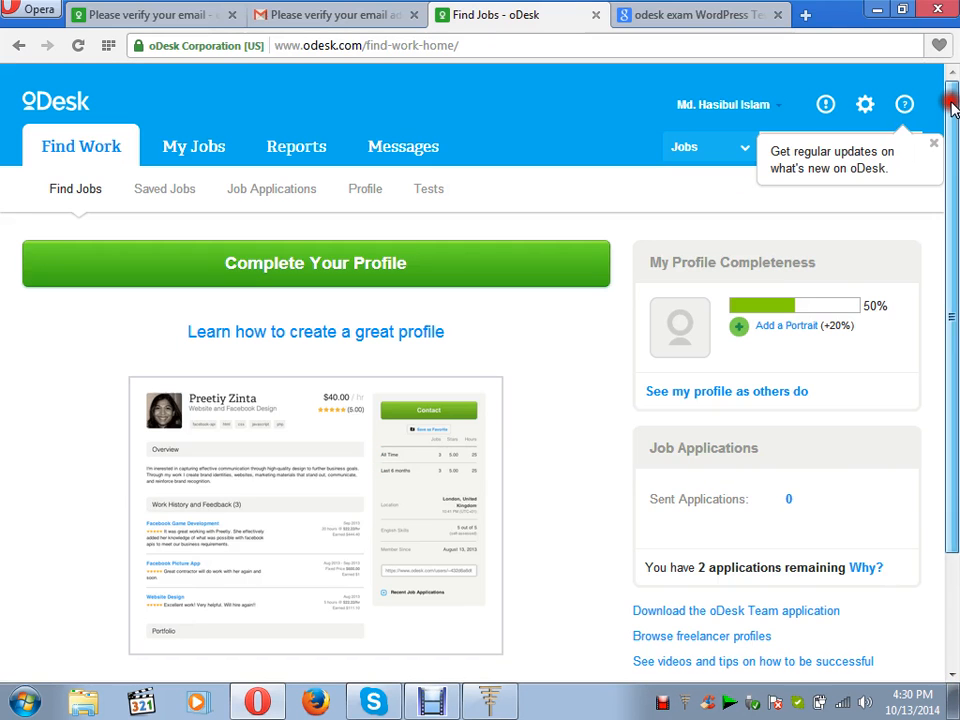
click(435, 276)
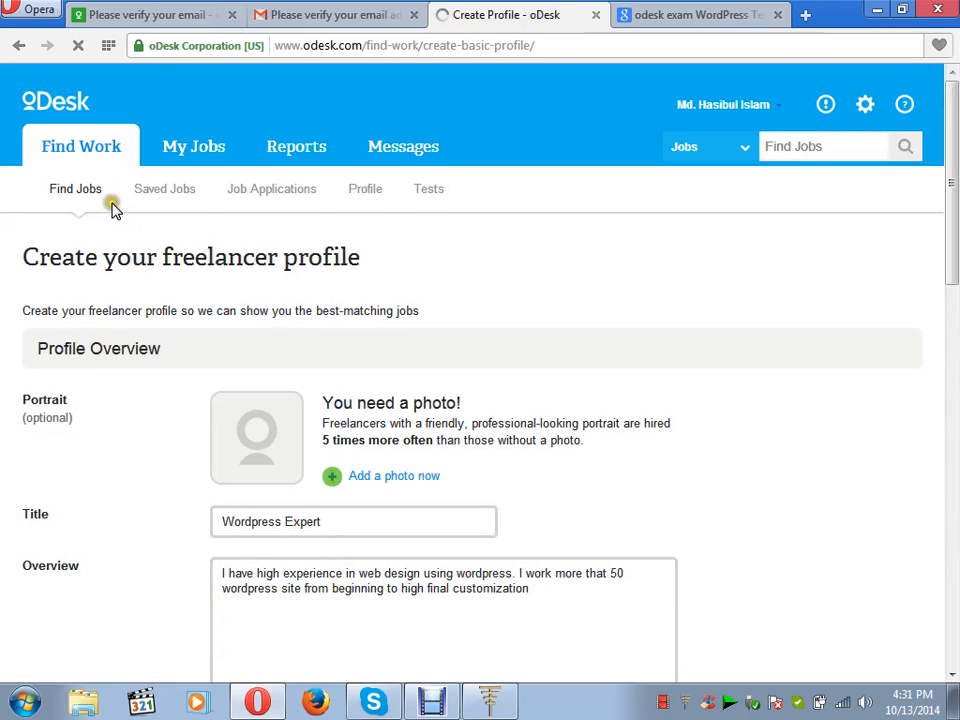
Leave the profile form for the Find Jobs dashboard, still at 50% profile completeness.
click(70, 192)
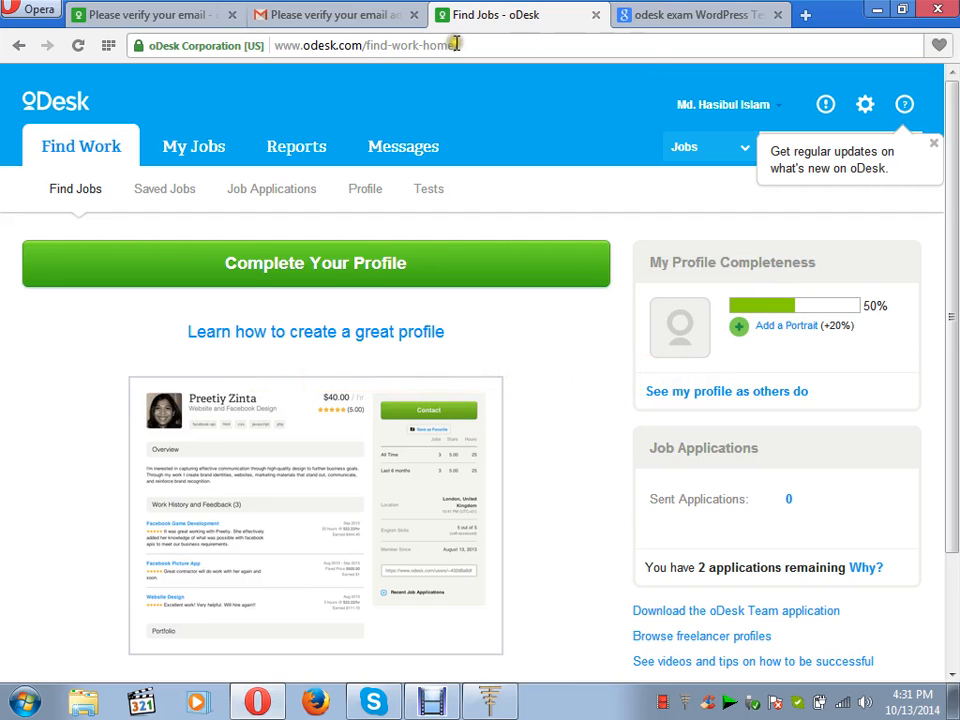
Check the Gmail inbox holding the oDesk verification email, then return to the oDesk Find Jobs page.
click(307, 17)
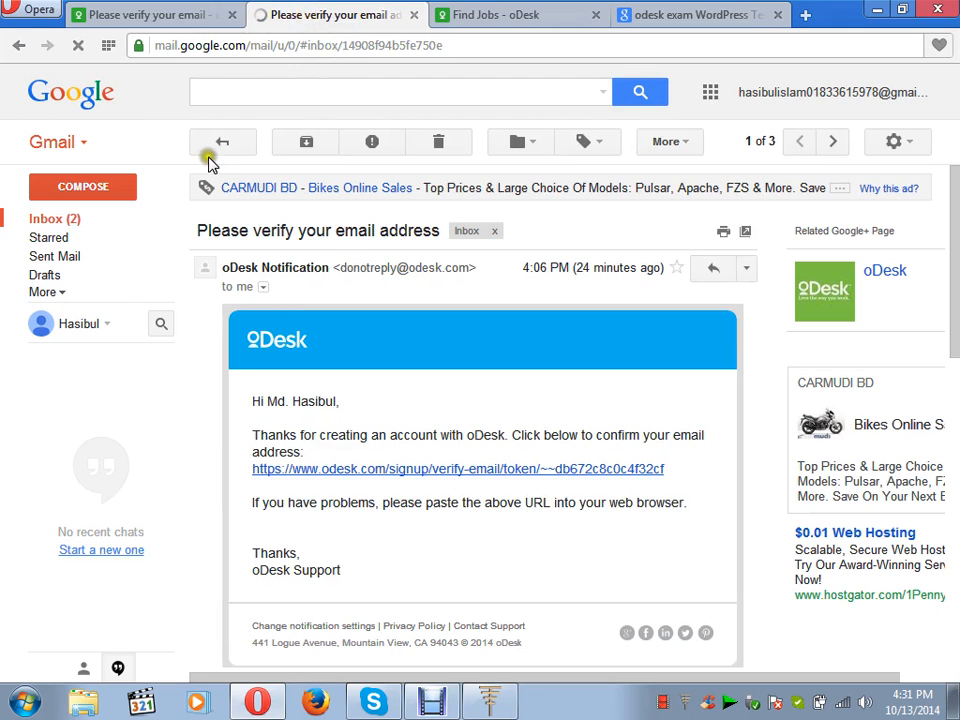
click(73, 221)
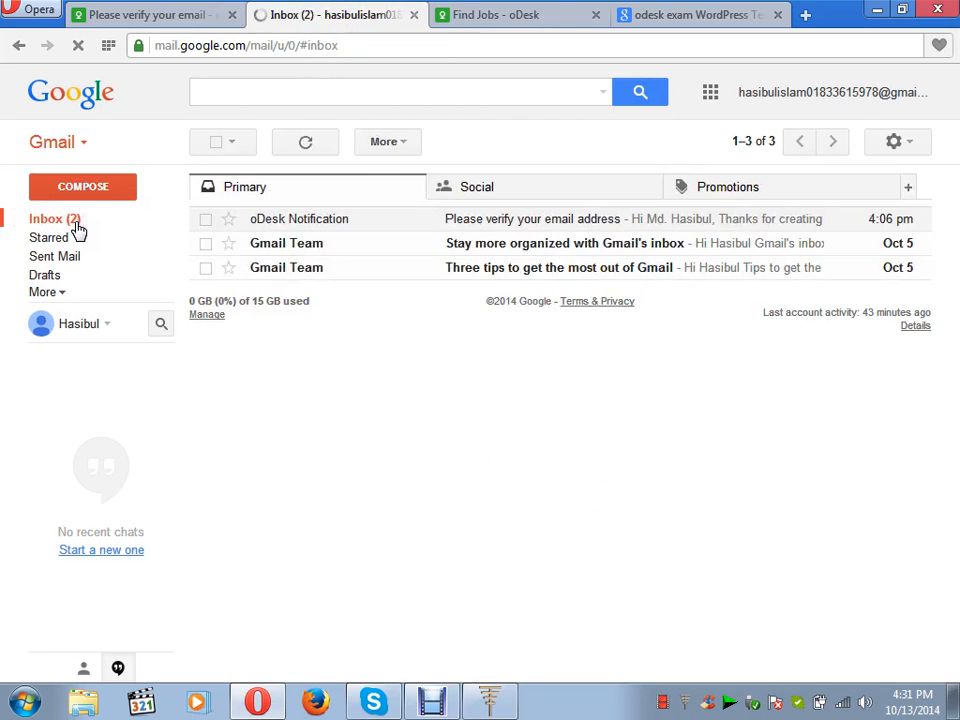
click(505, 17)
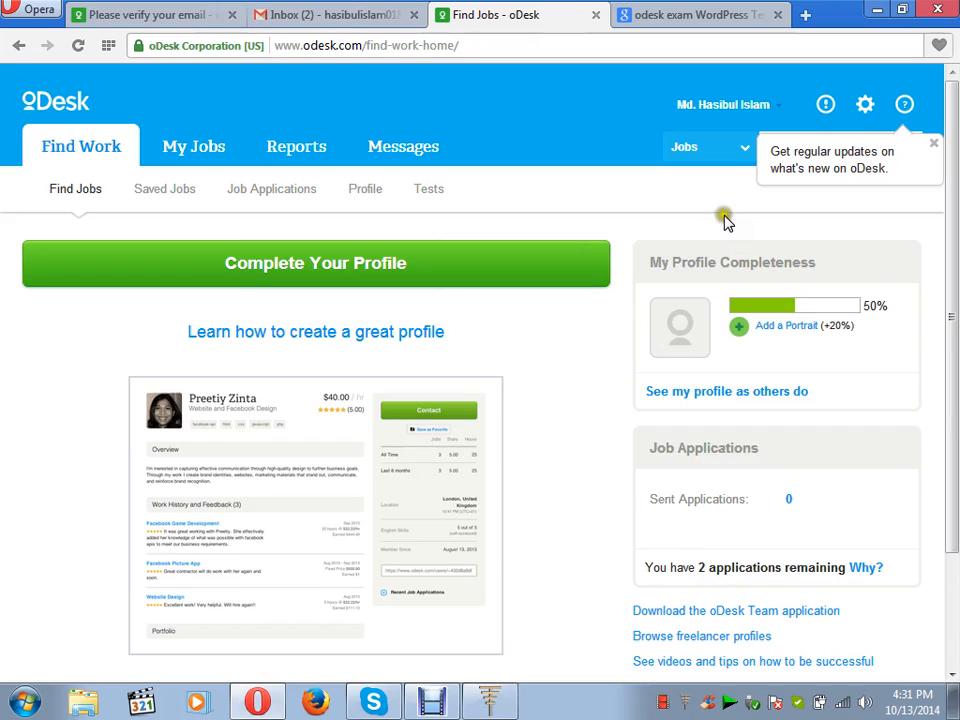
click(745, 150)
click(598, 197)
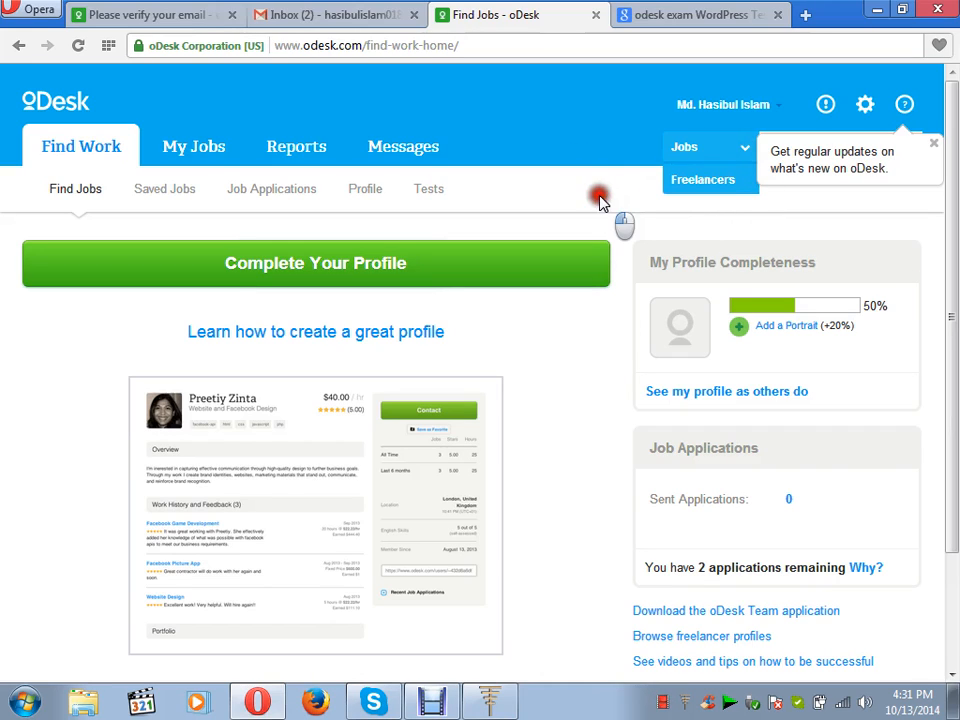
click(287, 262)
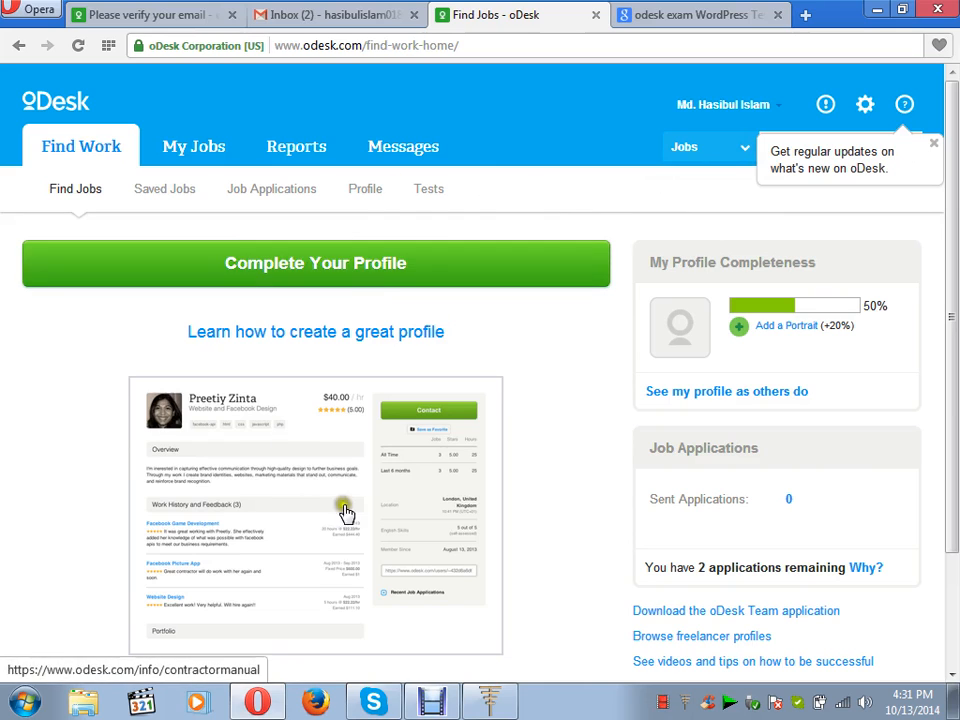